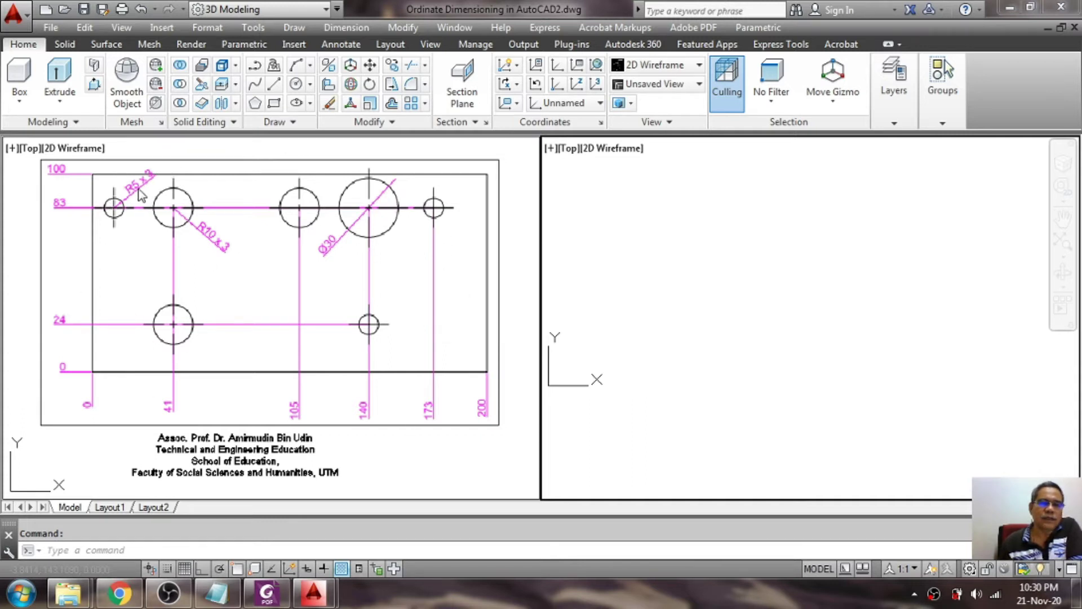
# - Set the drawing limits from 0,0 to 250,250
pyautogui.click(346, 28)
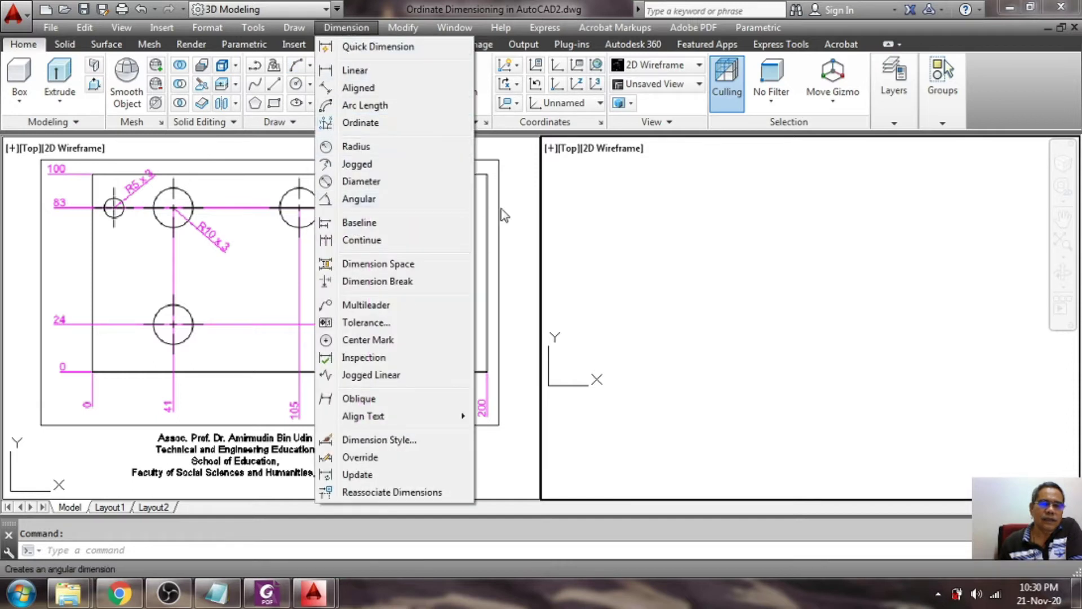
pyautogui.click(645, 344)
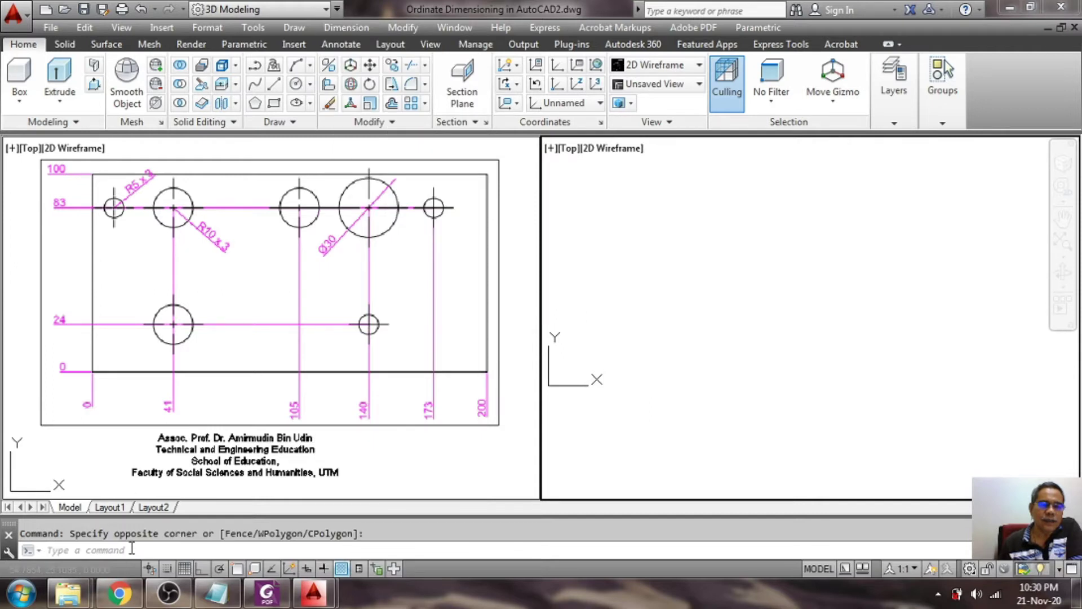
pyautogui.write('imits')
pyautogui.press('Return')
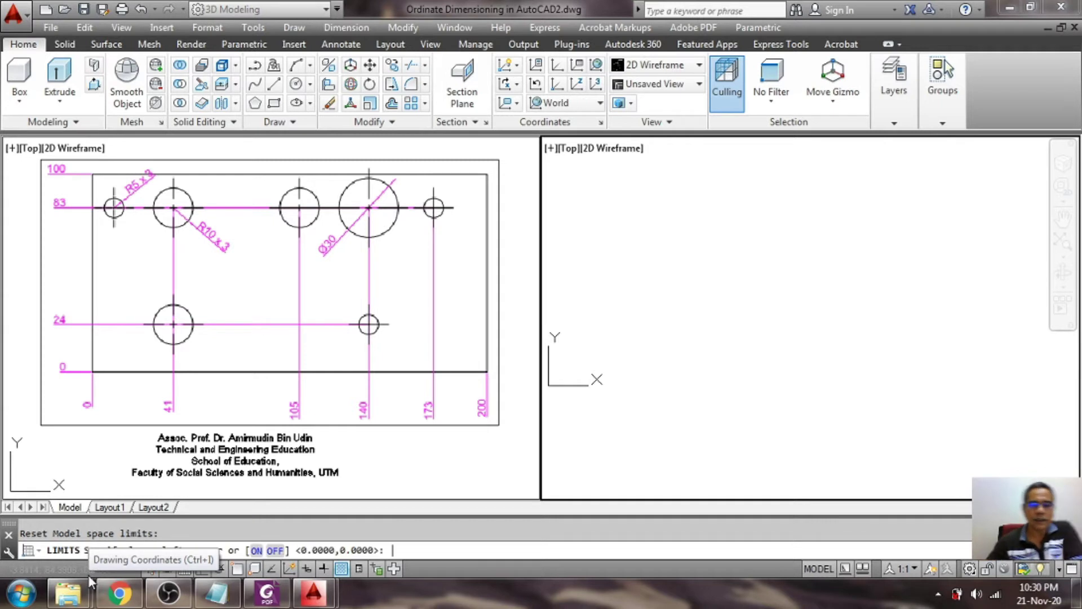
pyautogui.write('0,0')
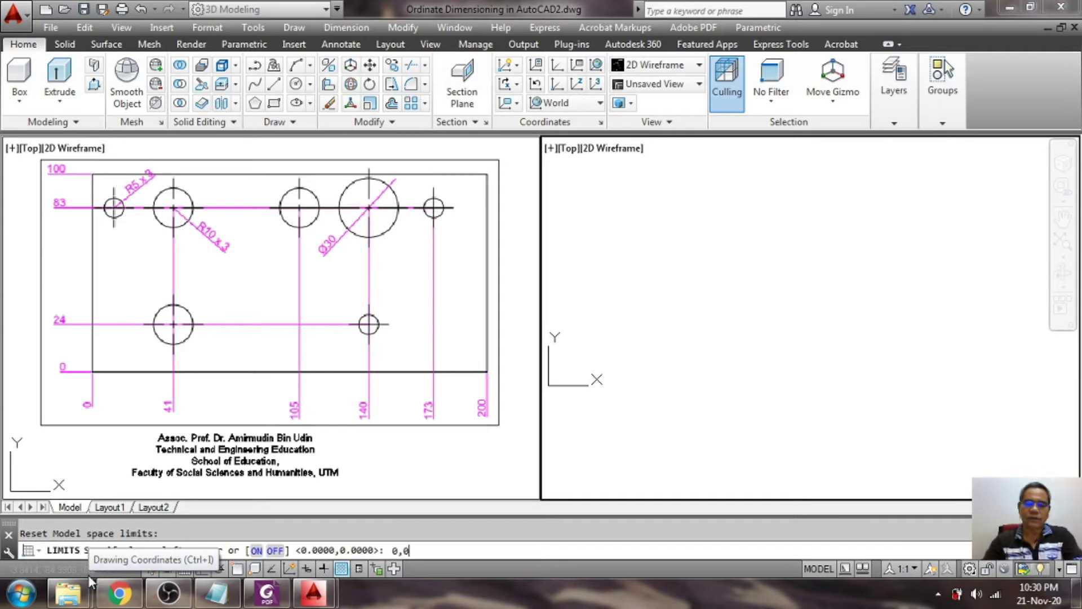
pyautogui.press('Return')
pyautogui.write('50,2')
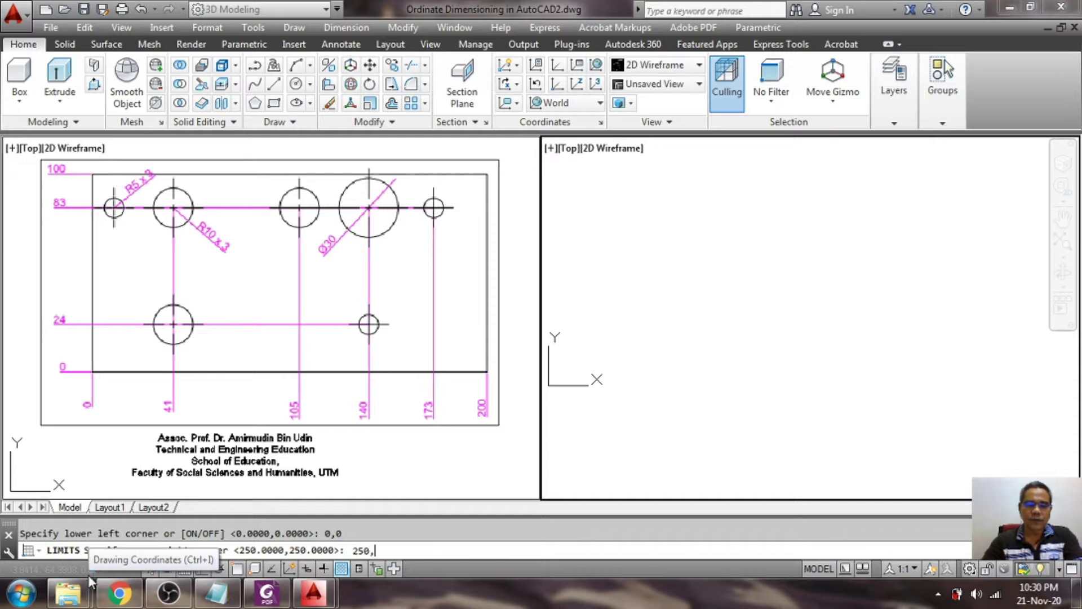
pyautogui.write('50')
pyautogui.press('Return')
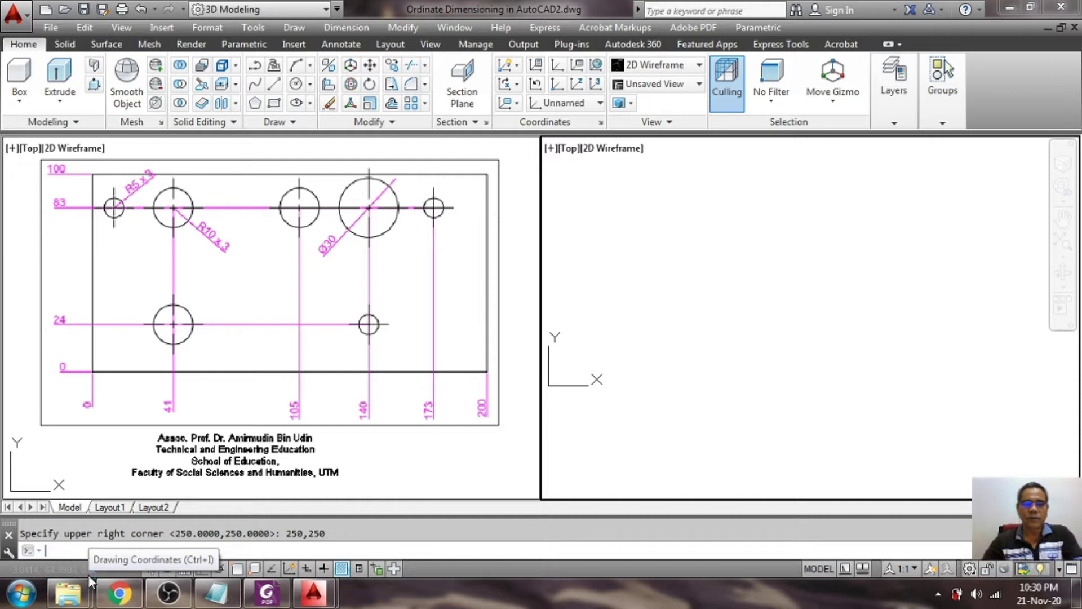
# - Zoom All, then zoom the right viewport out to 0.9x
pyautogui.write('z')
pyautogui.press('Return')
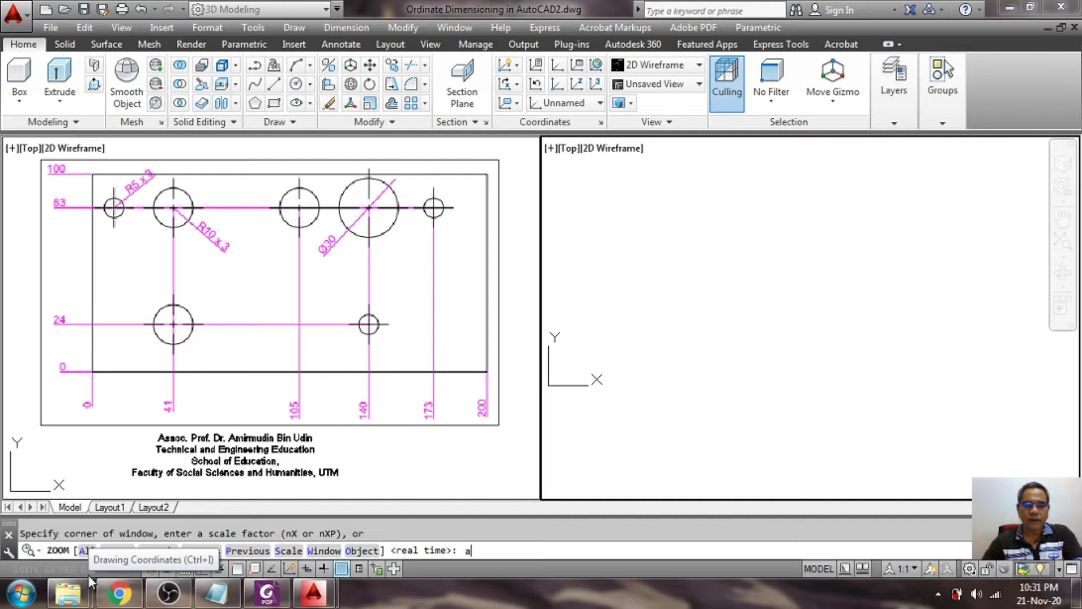
pyautogui.press('Return')
pyautogui.write('z')
pyautogui.press('Return')
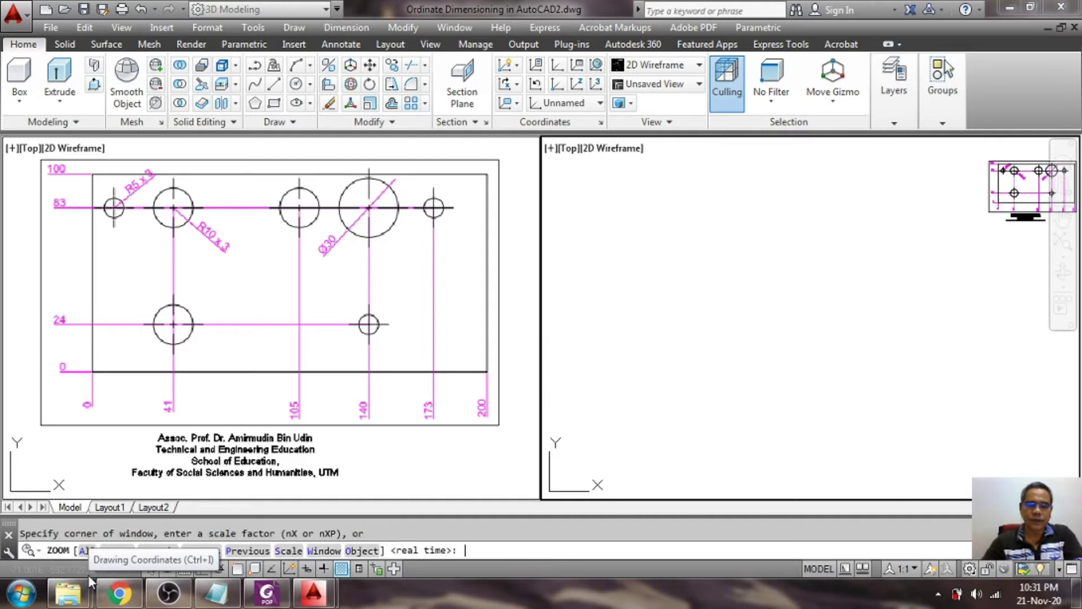
pyautogui.write('9x')
pyautogui.press('Return')
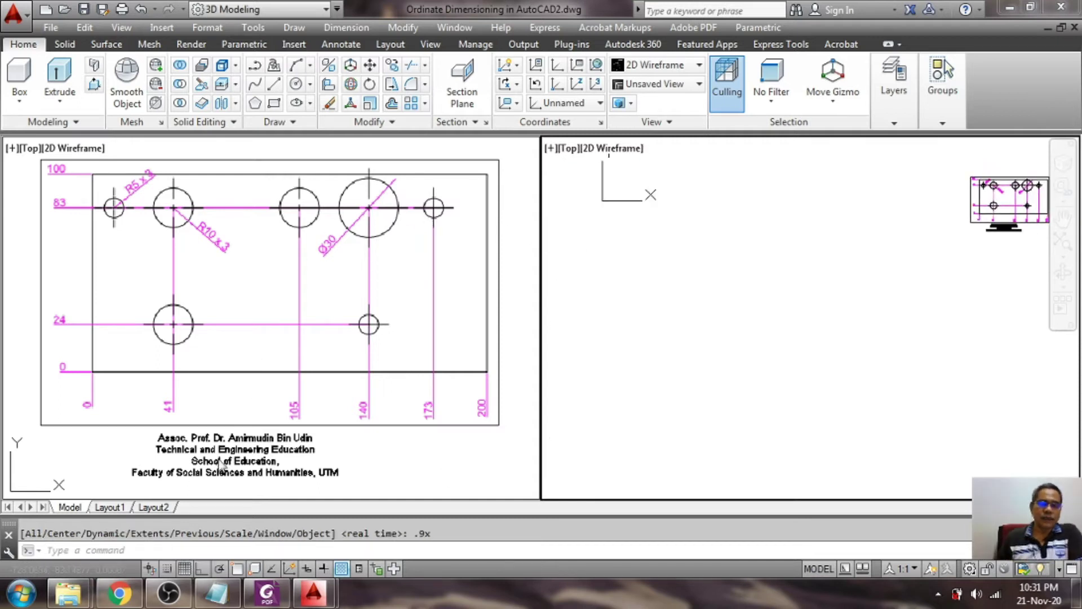
# - Turn on the dot grid, then pan and zoom the right viewport until the grid fills it
pyautogui.click(184, 569)
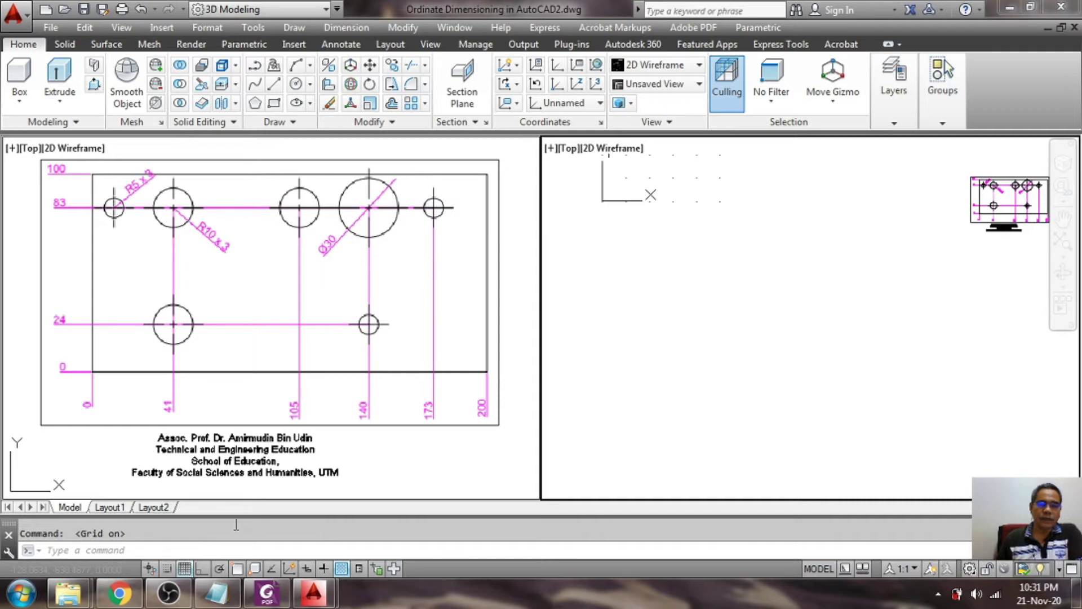
pyautogui.click(1063, 217)
pyautogui.moveTo(788, 226); pyautogui.dragTo(812, 358)
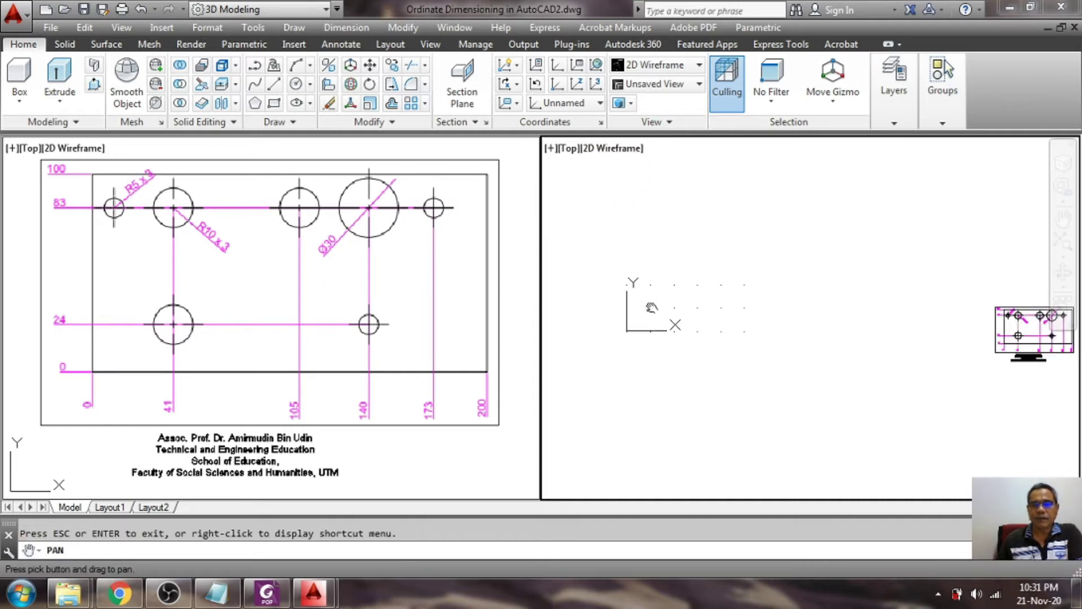
pyautogui.press('Escape')
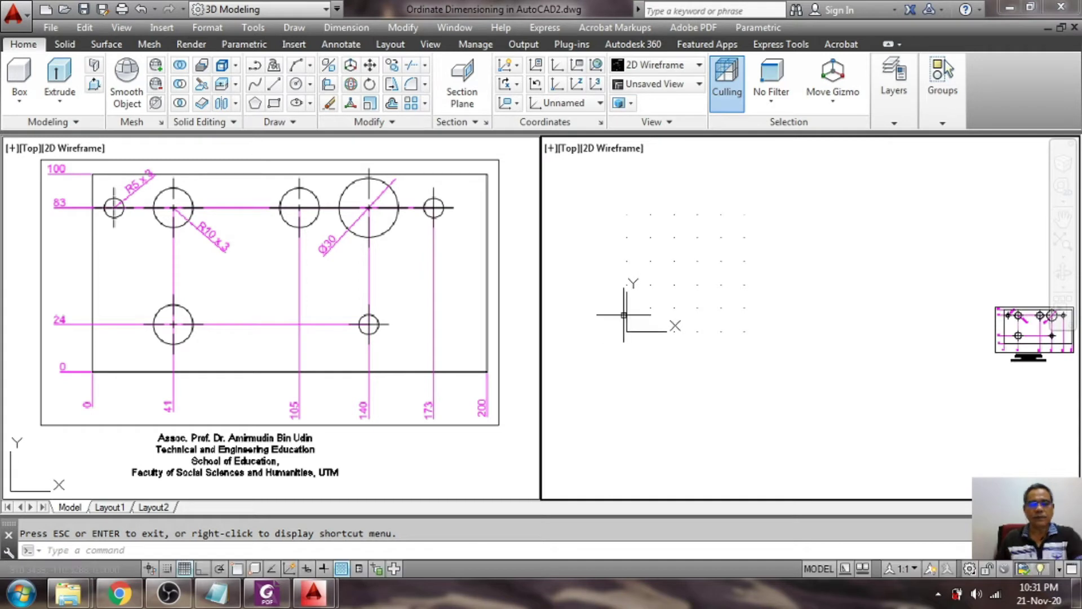
pyautogui.click(620, 241)
pyautogui.scroll(2, 617, 234)
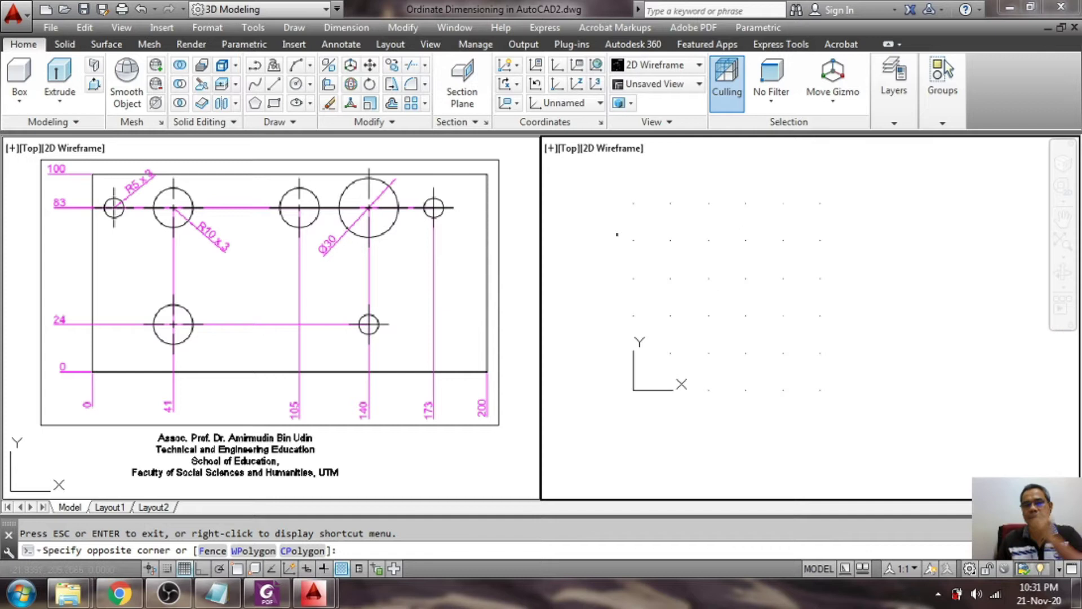
pyautogui.scroll(2, 618, 233)
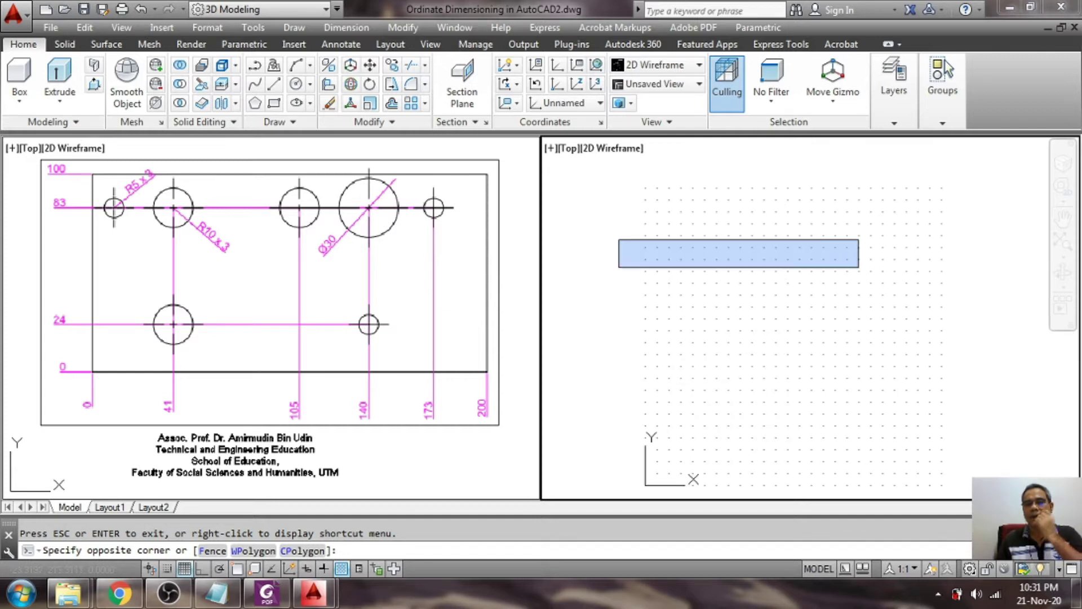
pyautogui.press('Escape')
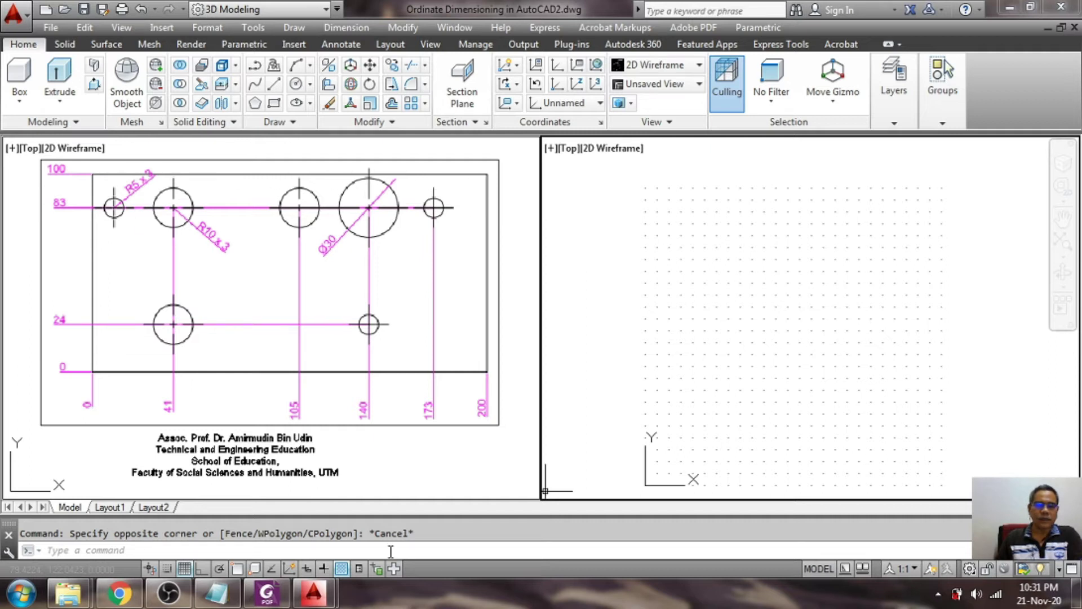
# - With Ortho on, draw a closed 200 by 100 rectangle of lines near the grid's lower left
pyautogui.write('line')
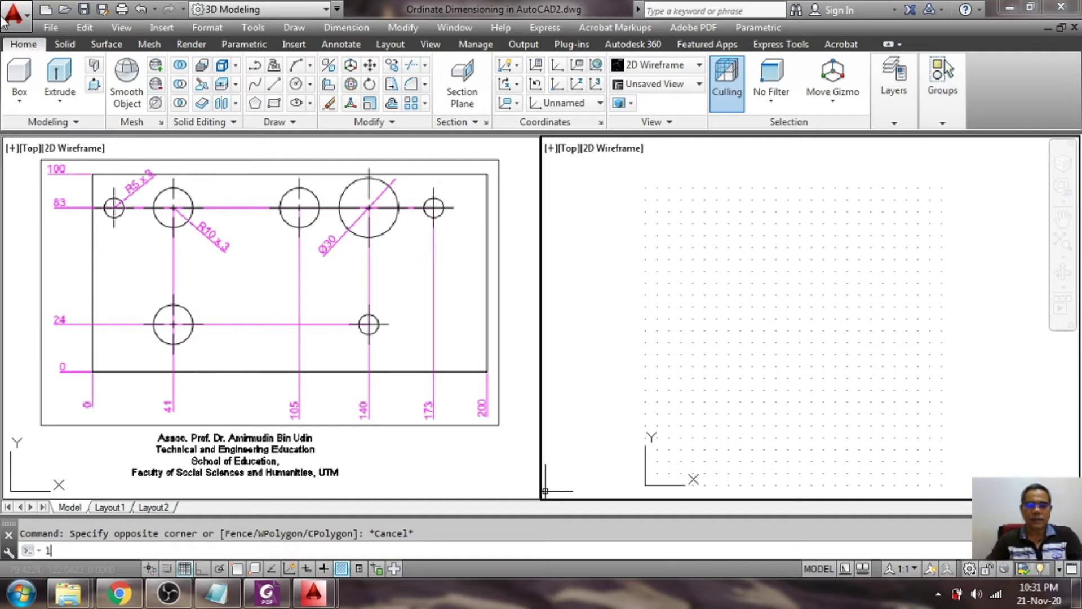
pyautogui.press('Return')
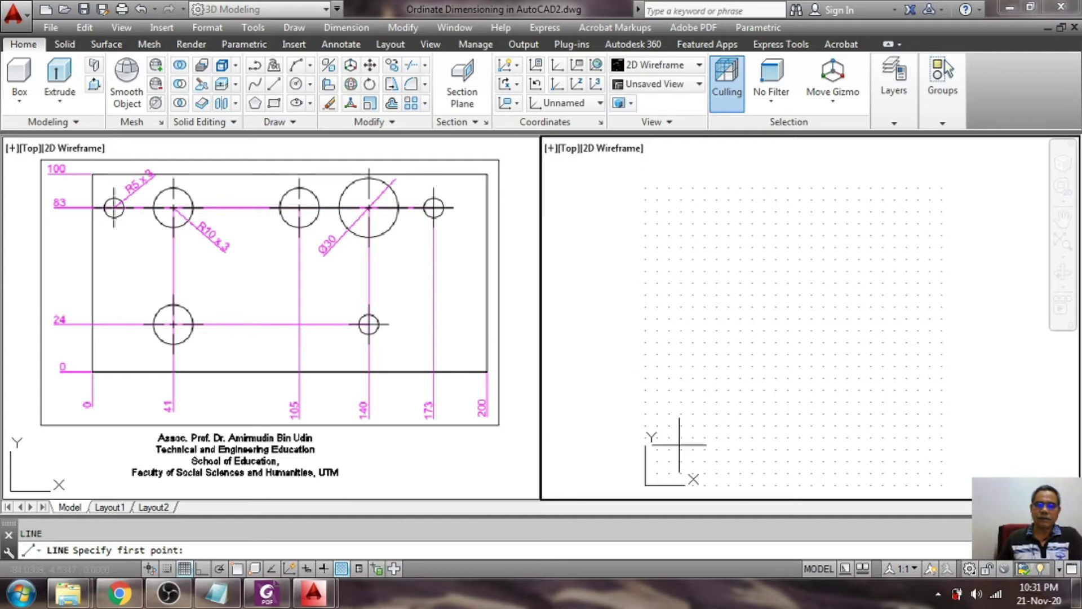
pyautogui.click(677, 452)
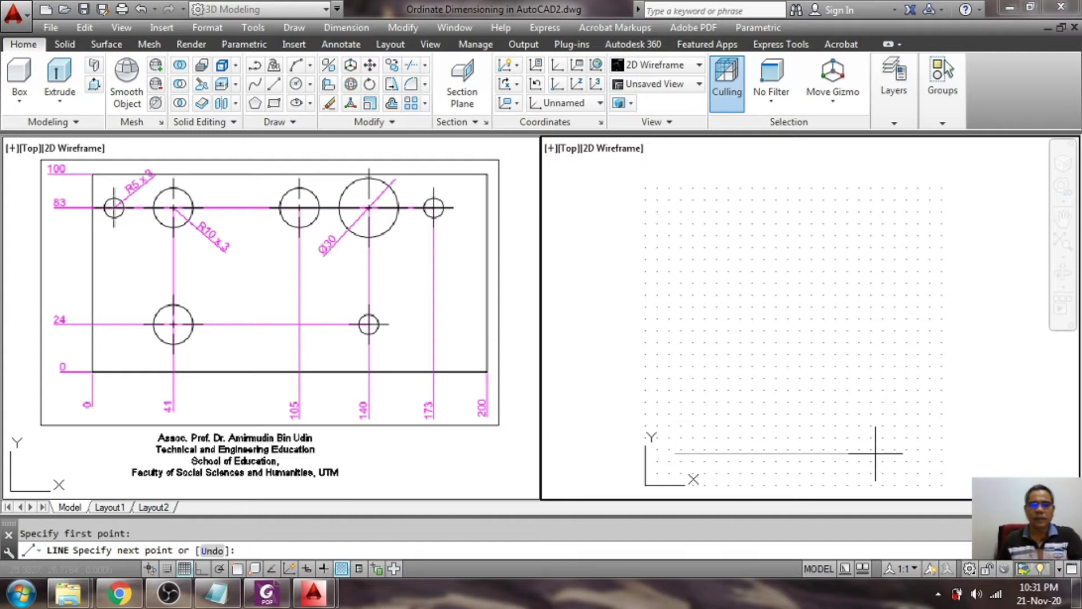
pyautogui.click(200, 570)
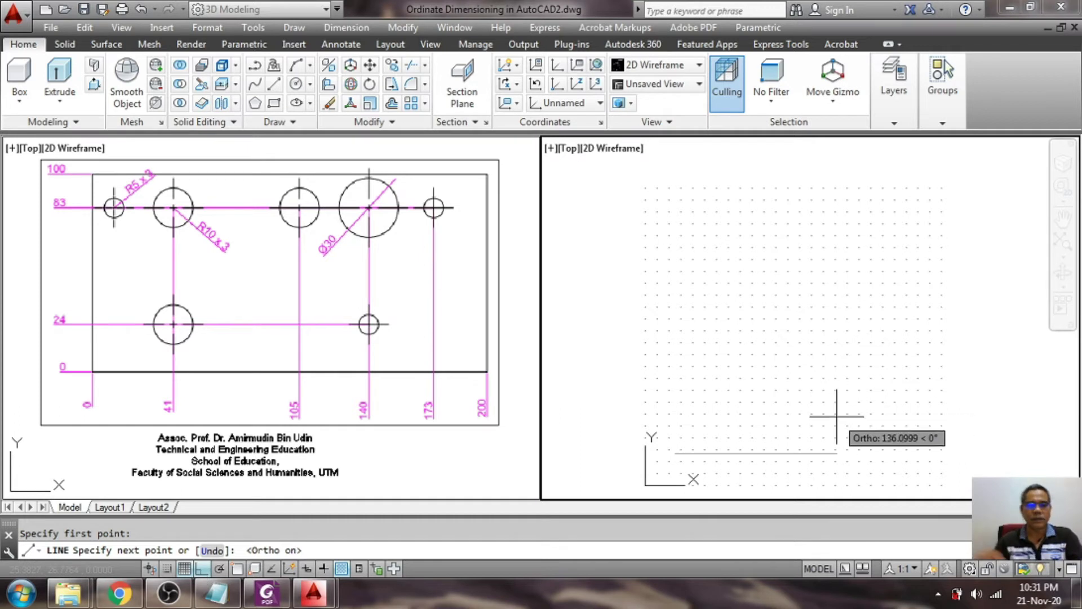
pyautogui.write('@200<0')
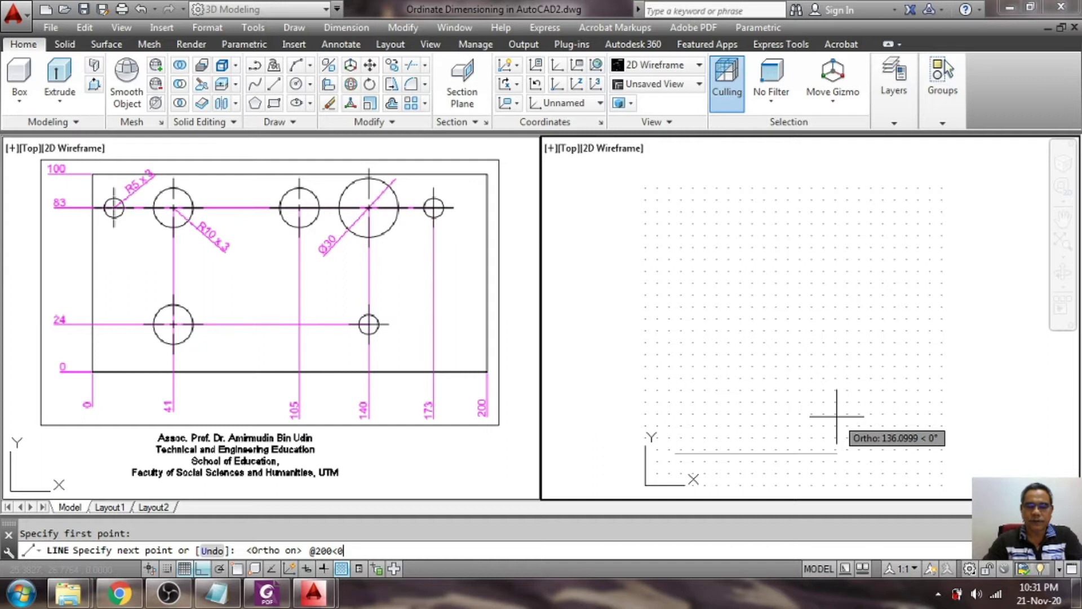
pyautogui.press('Return')
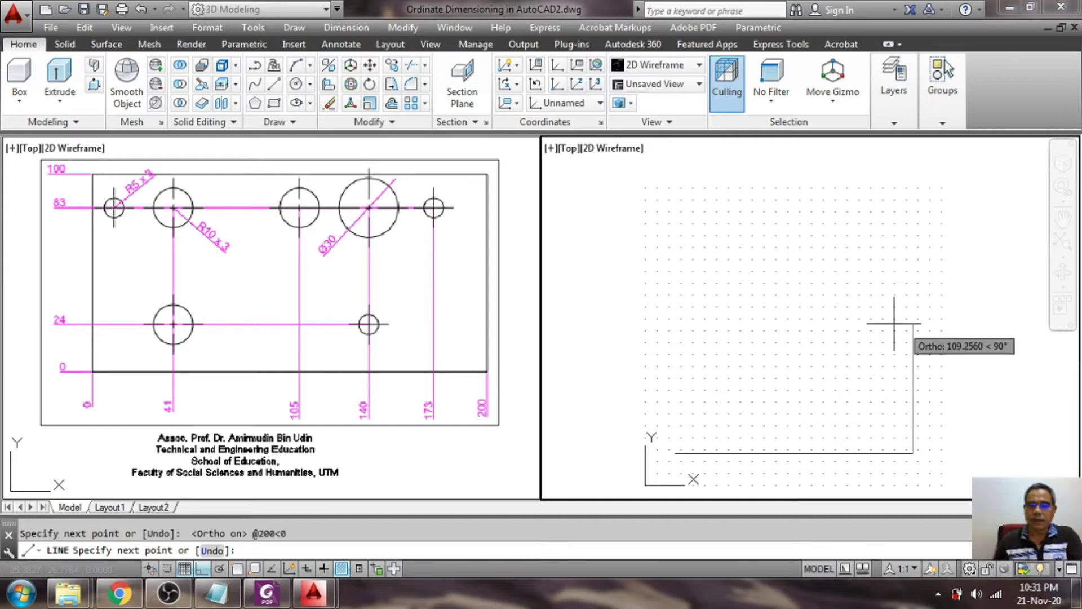
pyautogui.write('@100<')
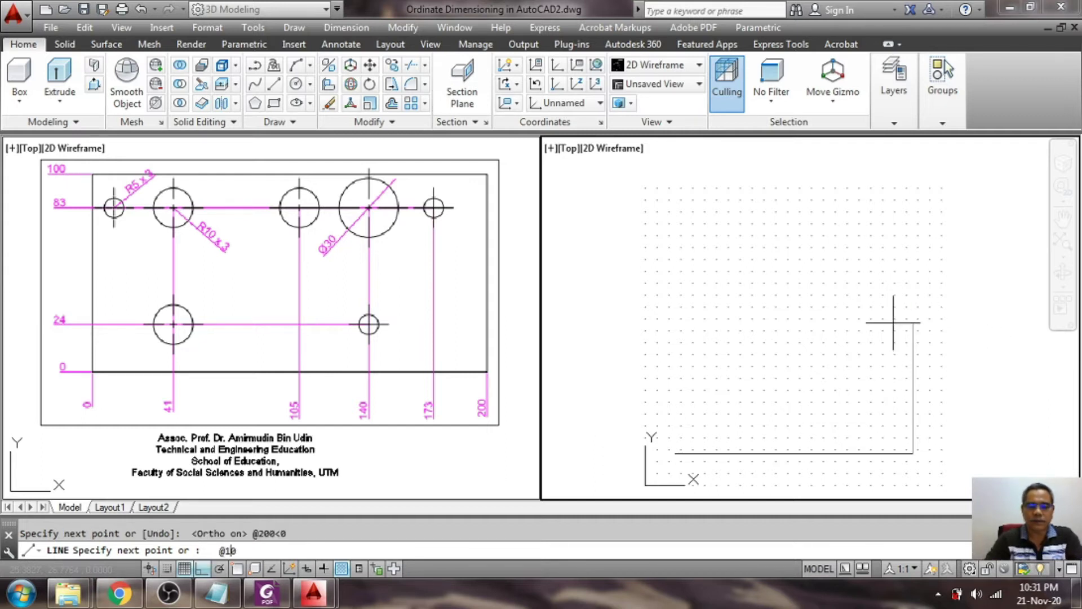
pyautogui.write('90')
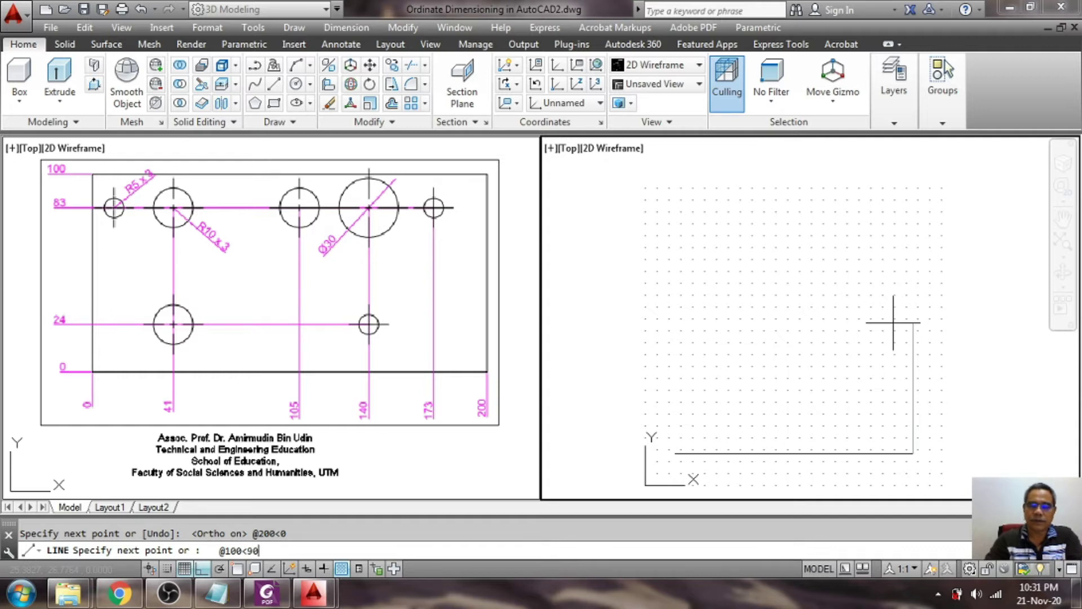
pyautogui.press('Return')
pyautogui.write('@2')
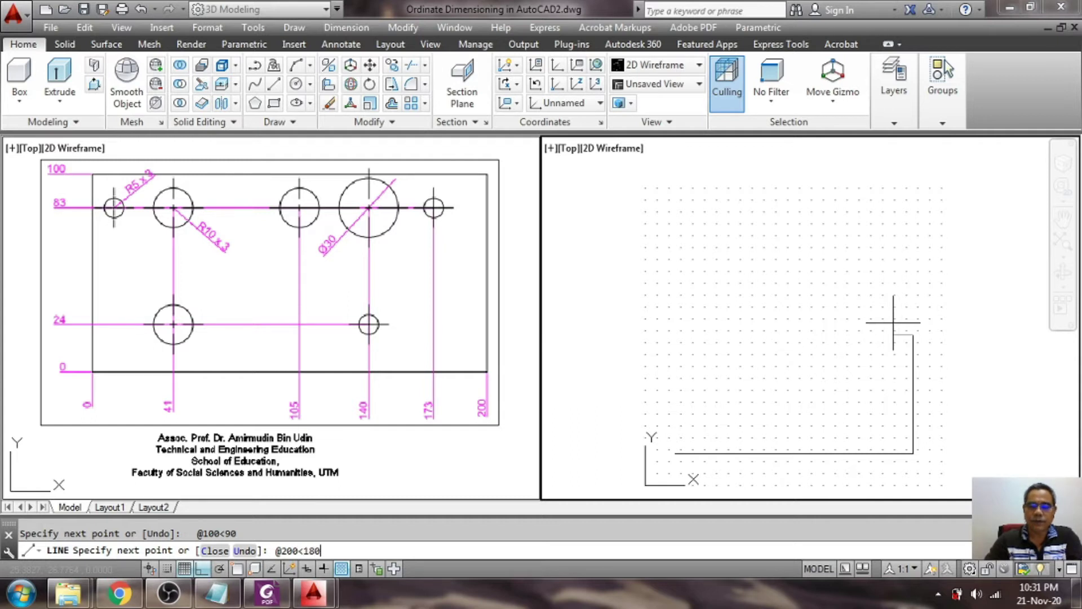
pyautogui.press('Return')
pyautogui.press('Return')
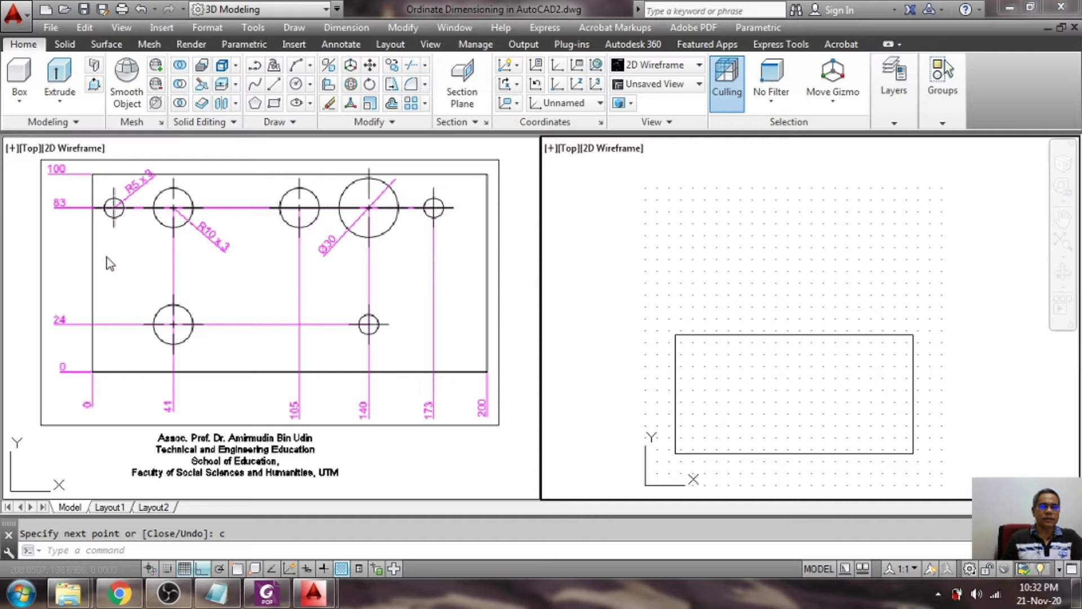
pyautogui.click(466, 555)
# - Offset the plate's left edge 11 units into the rectangle
pyautogui.write('c')
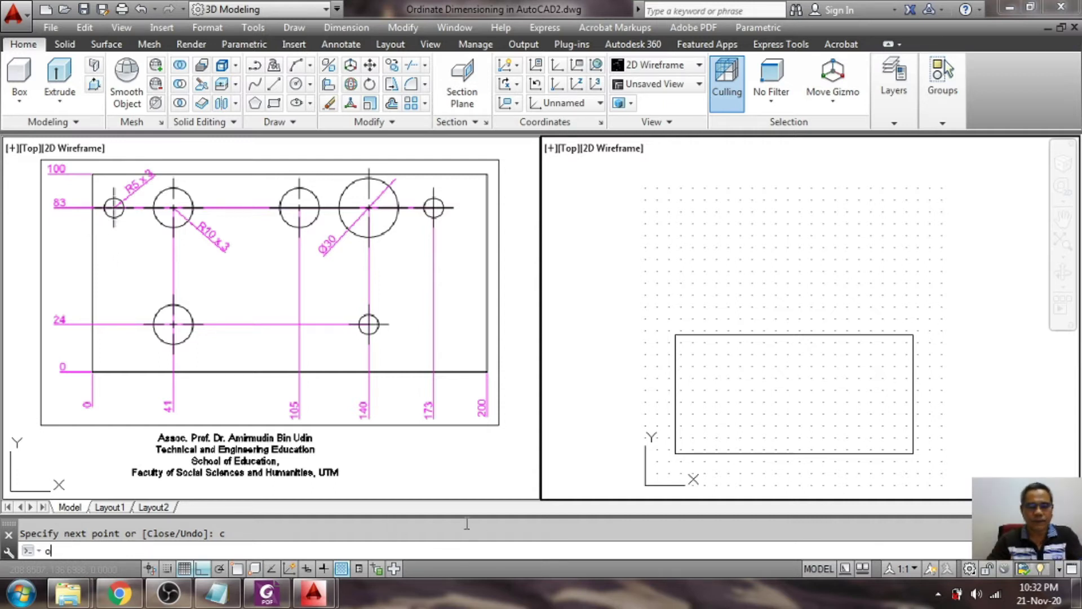
pyautogui.press('BackSpace')
pyautogui.write('offse')
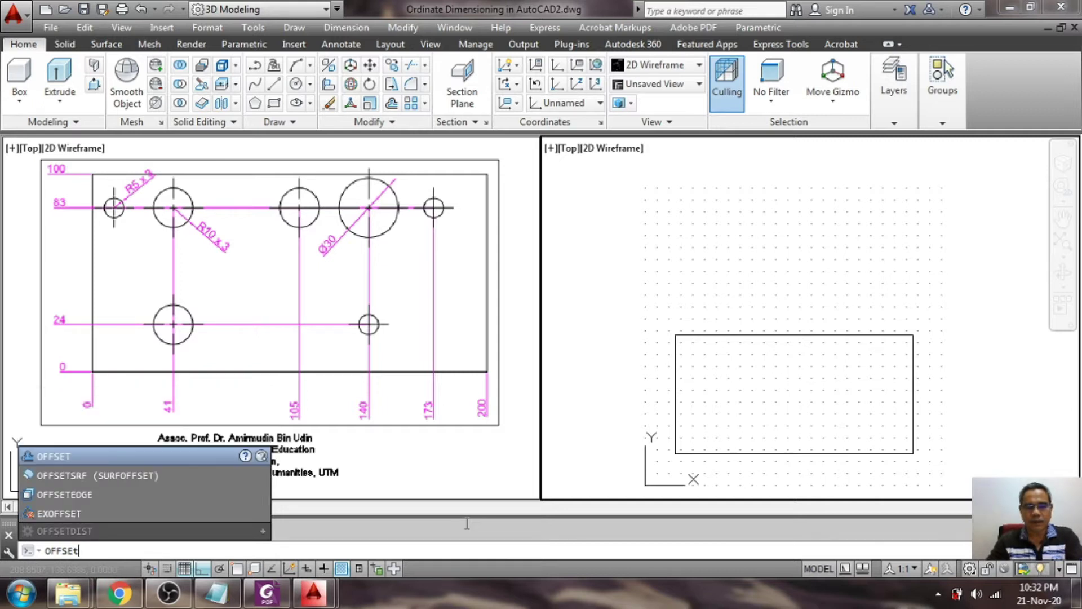
pyautogui.press('Return')
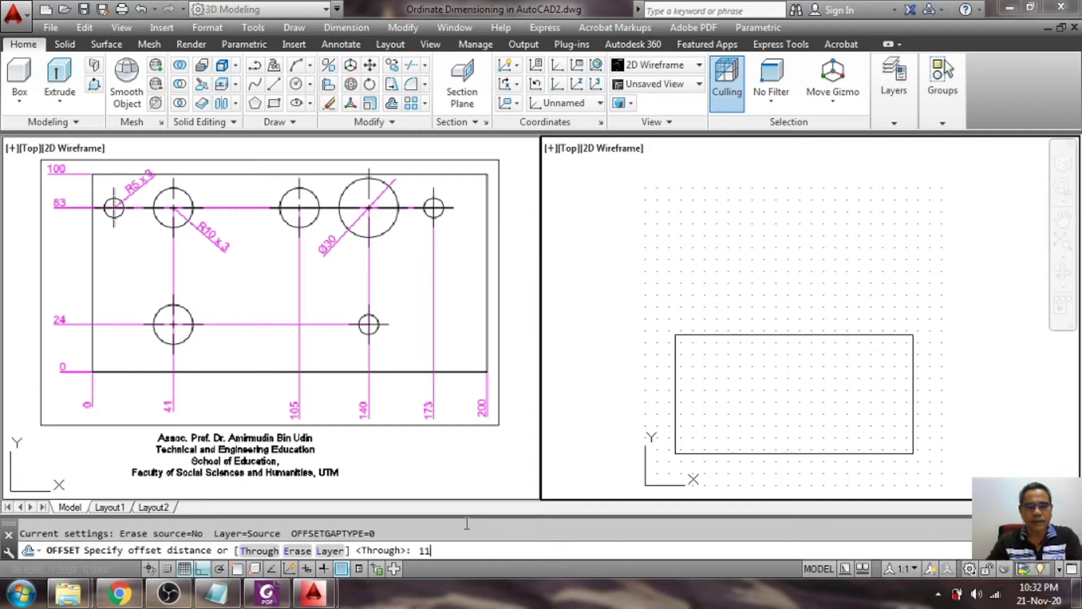
pyautogui.press('Return')
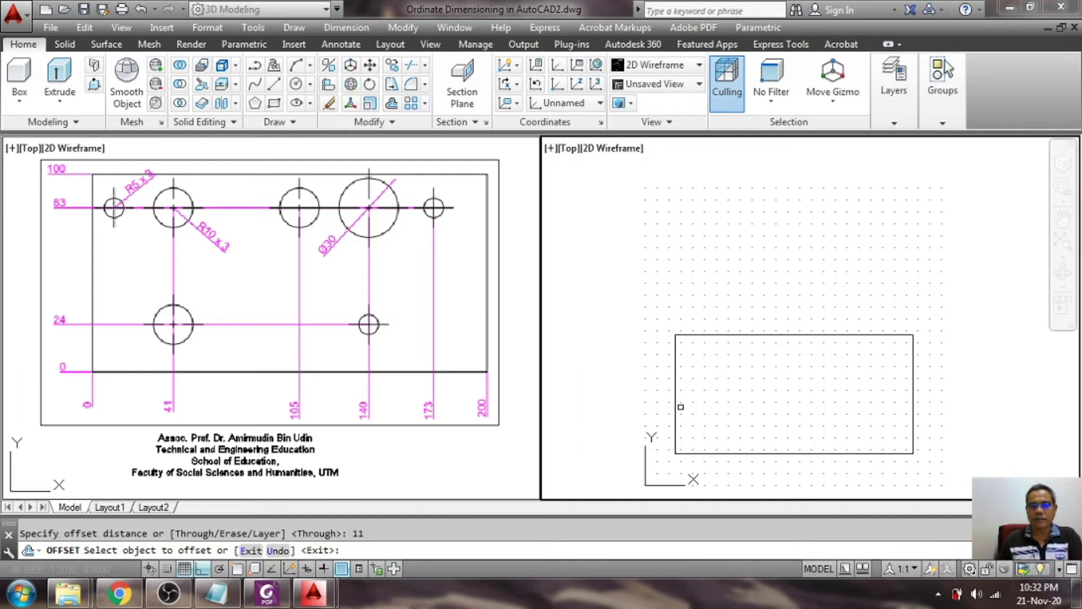
pyautogui.click(675, 412)
pyautogui.click(703, 432)
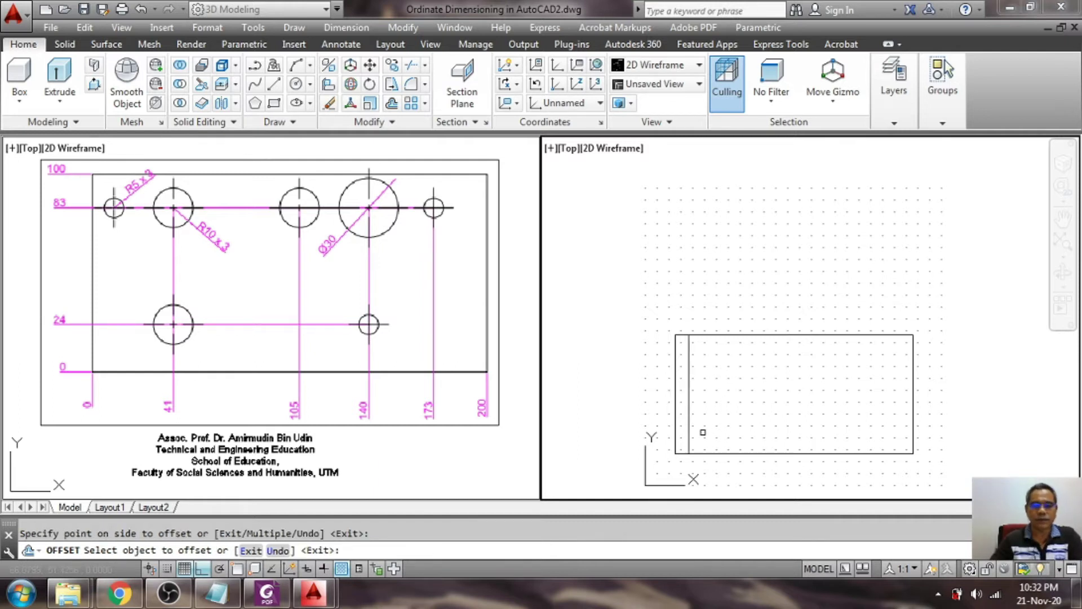
pyautogui.press('Return')
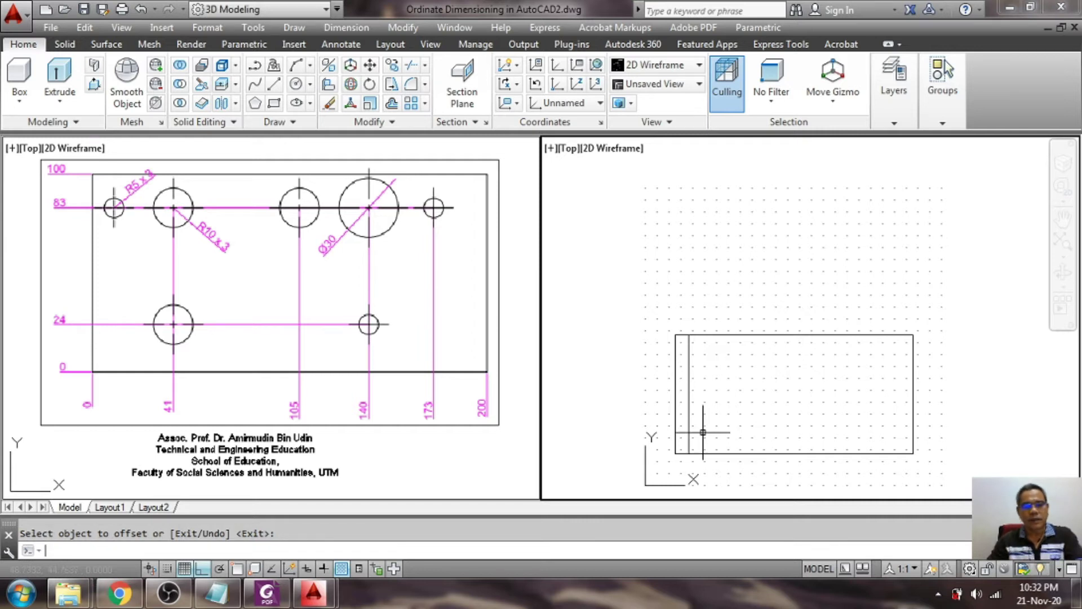
# - Offset the plate's left edge 41 units into the rectangle
pyautogui.press('Return')
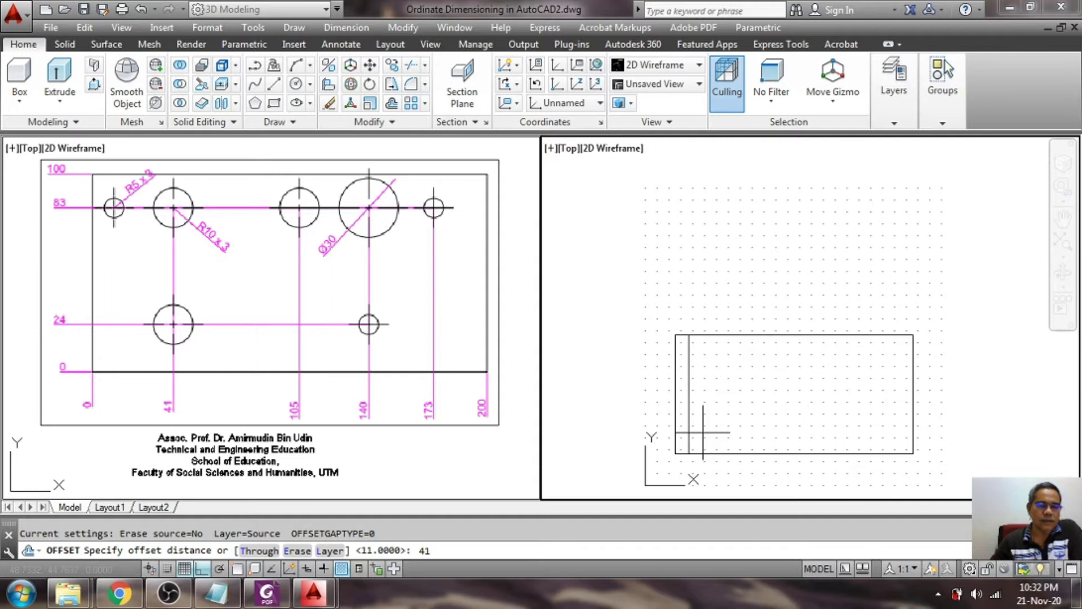
pyautogui.write('41')
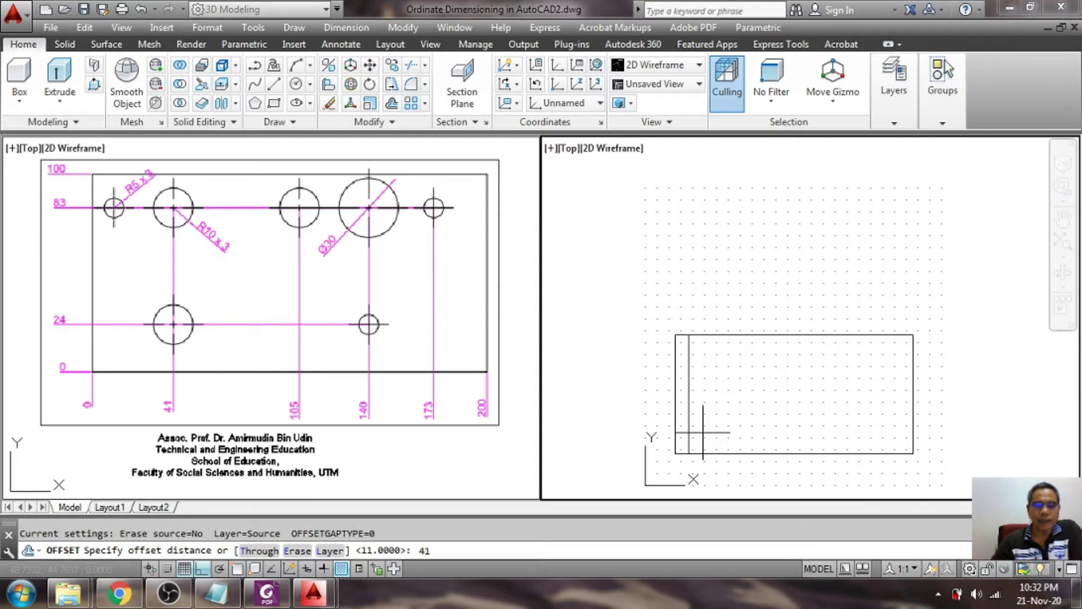
pyautogui.press('Return')
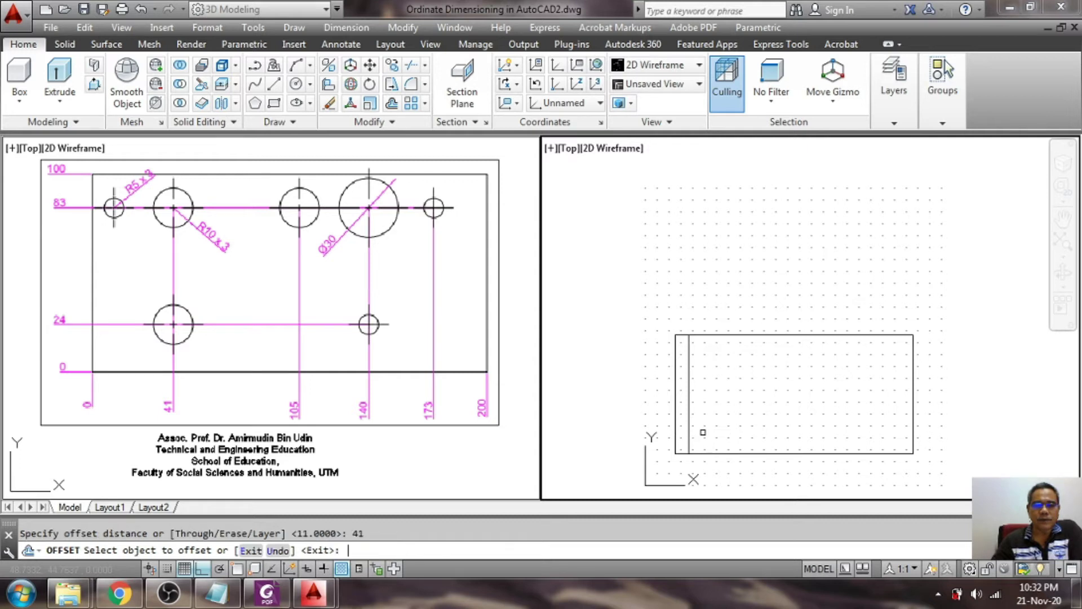
pyautogui.click(675, 385)
pyautogui.click(754, 378)
pyautogui.press('Return')
pyautogui.press('Return')
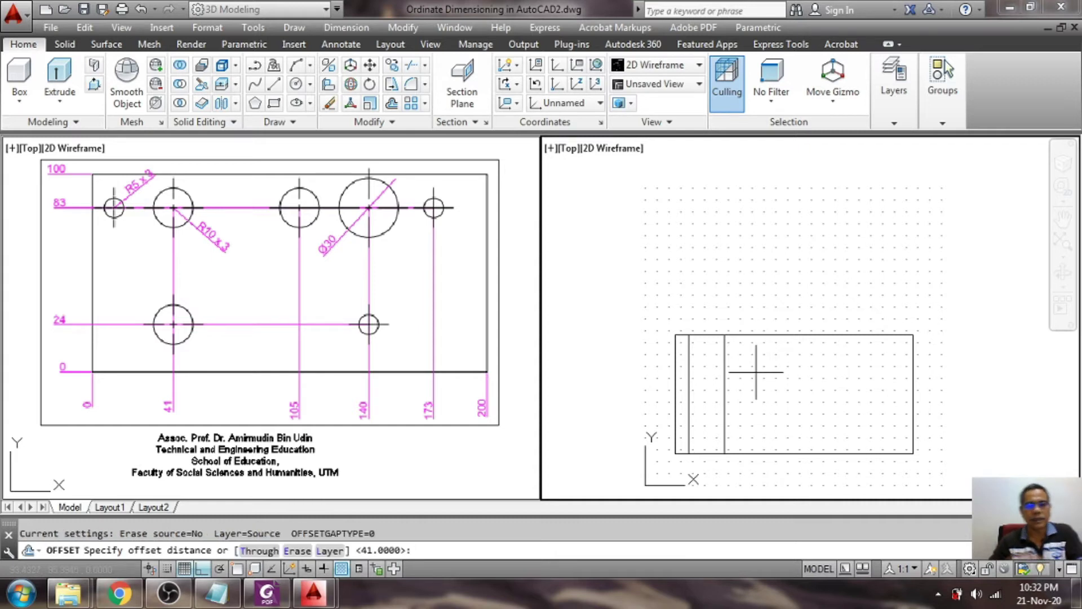
# - Offset the plate's left edge 105 and 173 units into the rectangle
pyautogui.write('105')
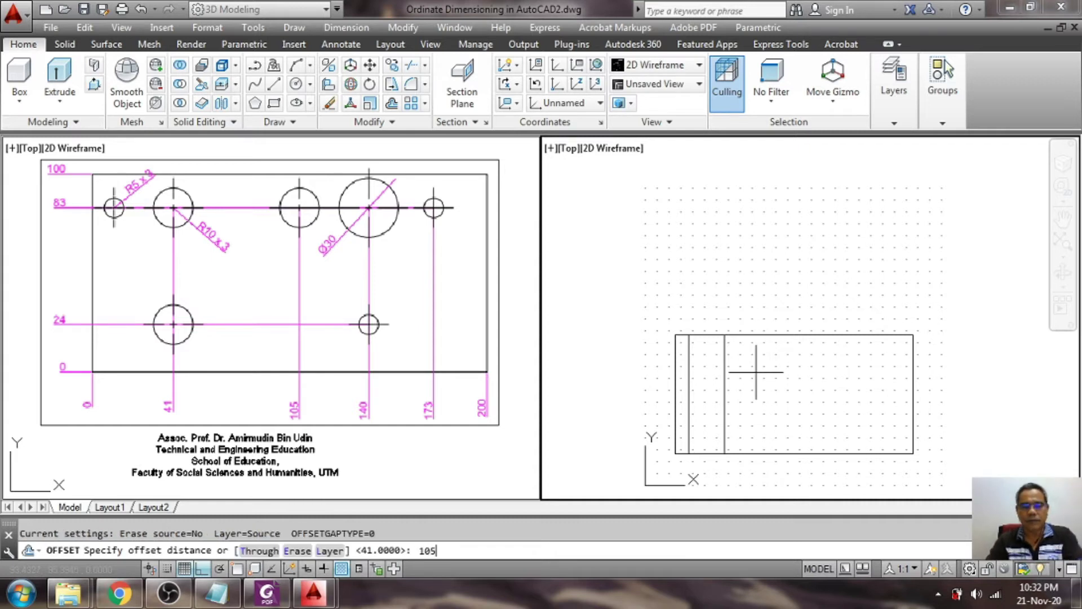
pyautogui.press('Return')
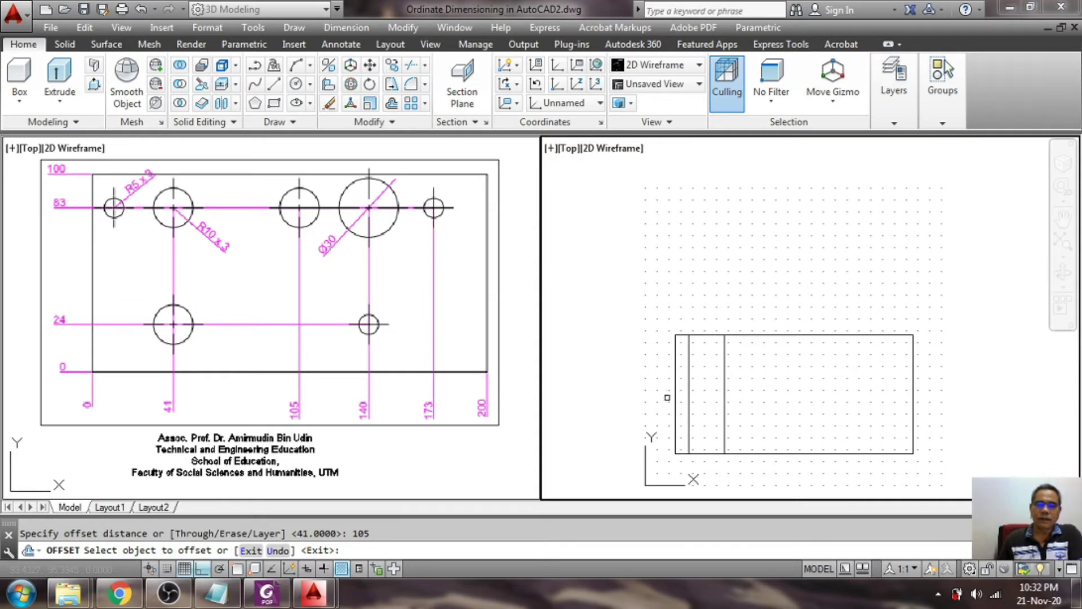
pyautogui.click(677, 401)
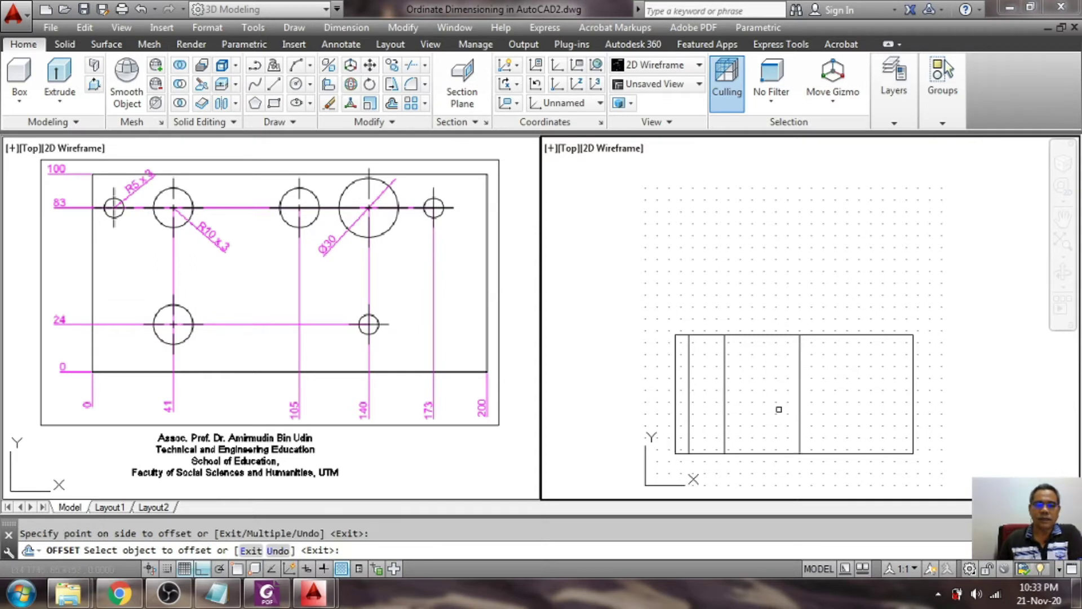
pyautogui.press('Return')
pyautogui.press('Return')
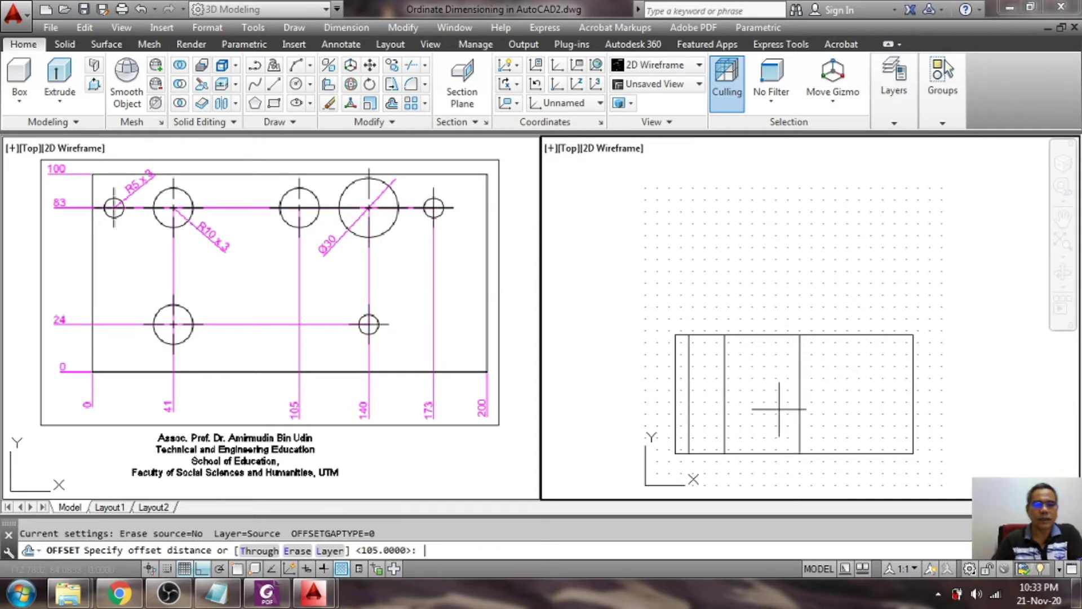
pyautogui.write('173')
pyautogui.press('Return')
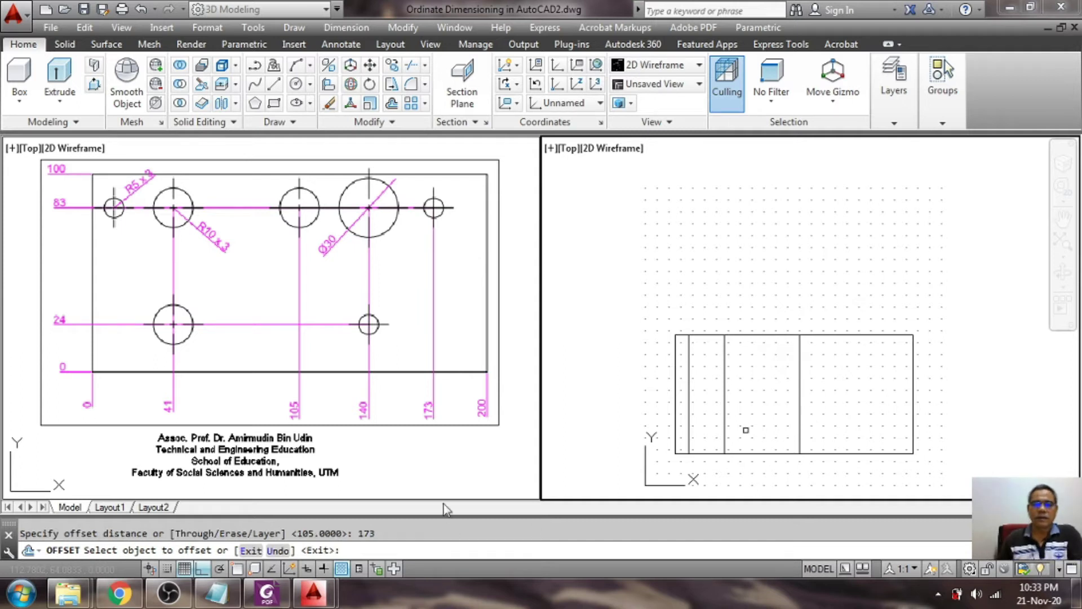
pyautogui.click(674, 423)
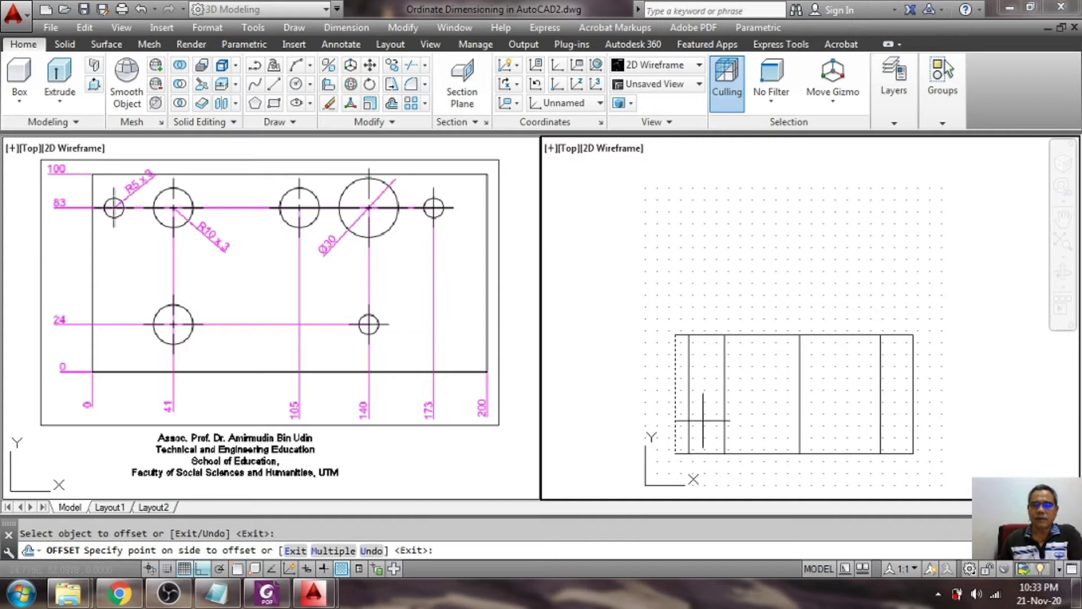
pyautogui.click(774, 411)
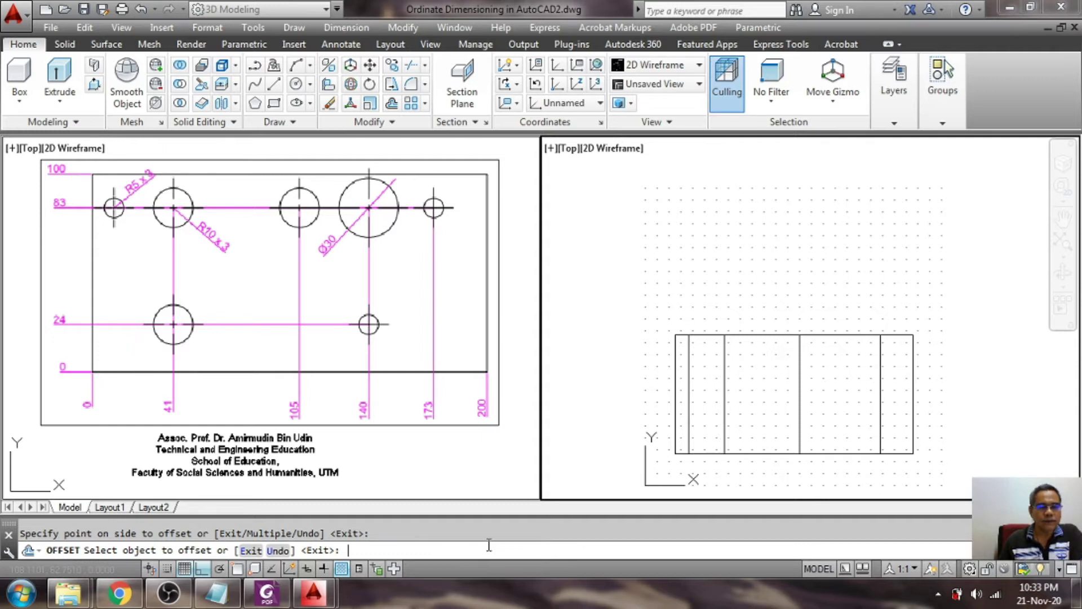
# - Offset the plate's bottom edge upward by 24 and by 83 units
pyautogui.press('Return')
pyautogui.press('Return')
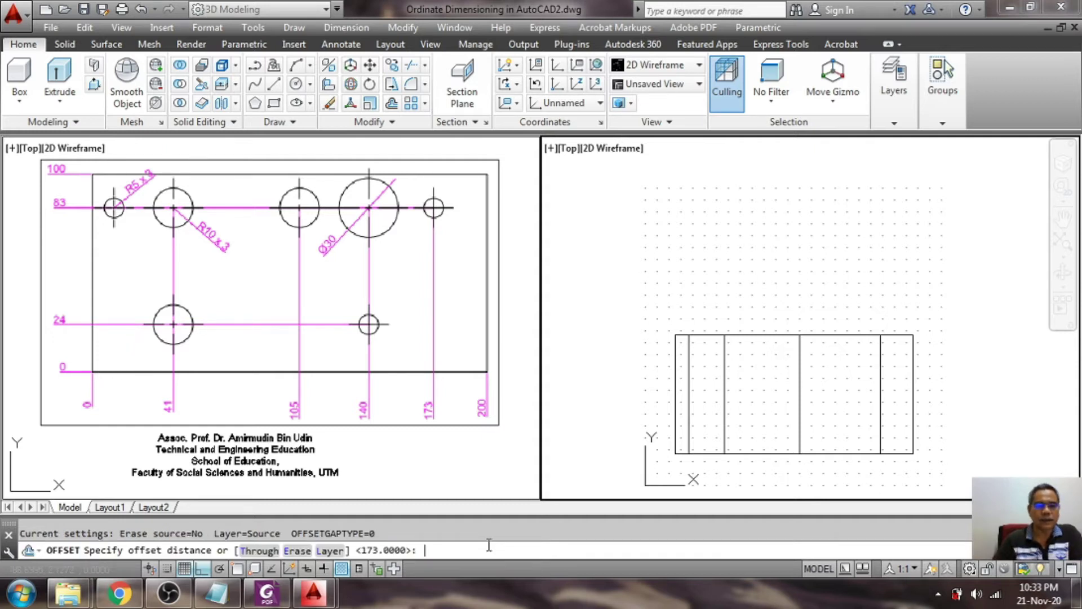
pyautogui.write('2')
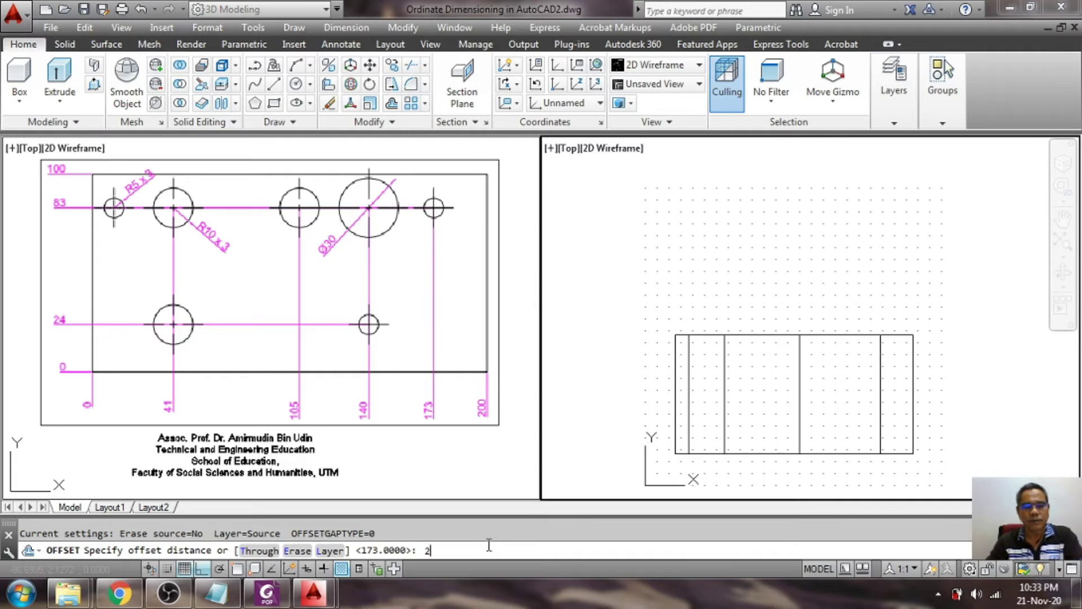
pyautogui.write('4')
pyautogui.press('Return')
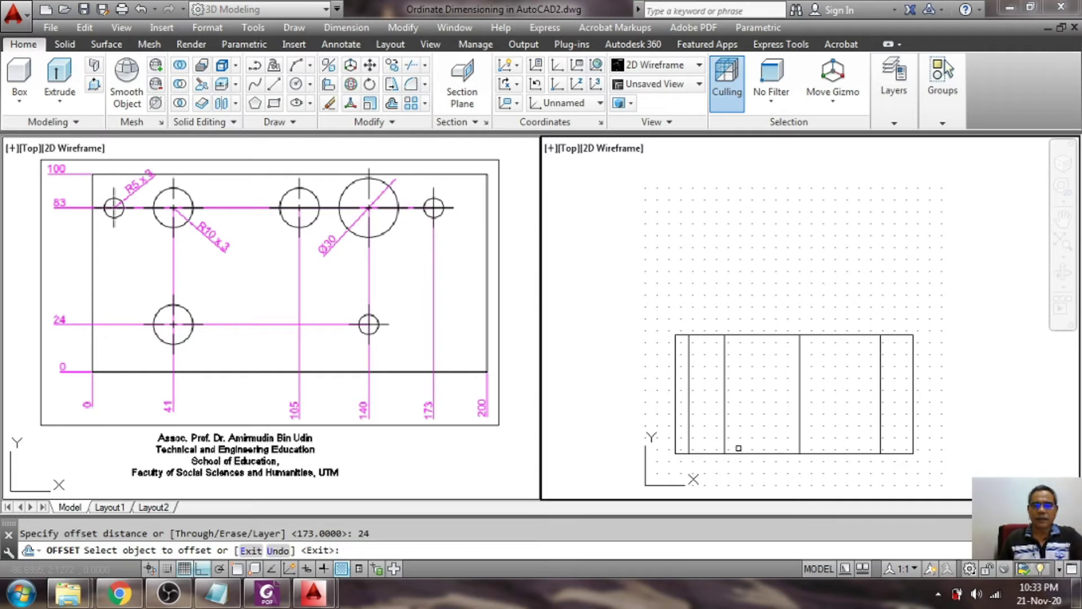
pyautogui.click(739, 452)
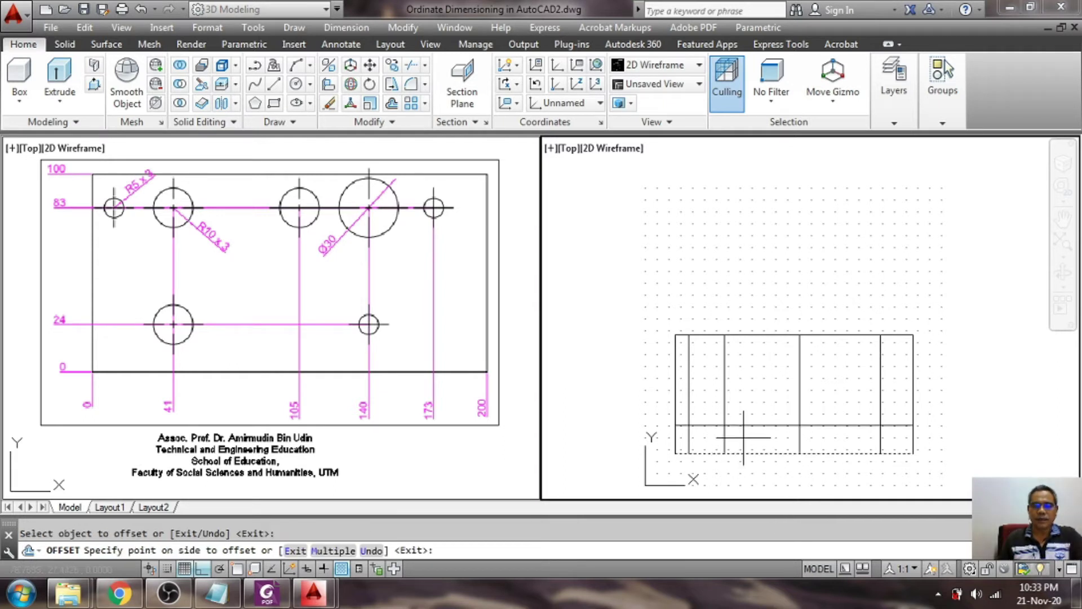
pyautogui.click(744, 401)
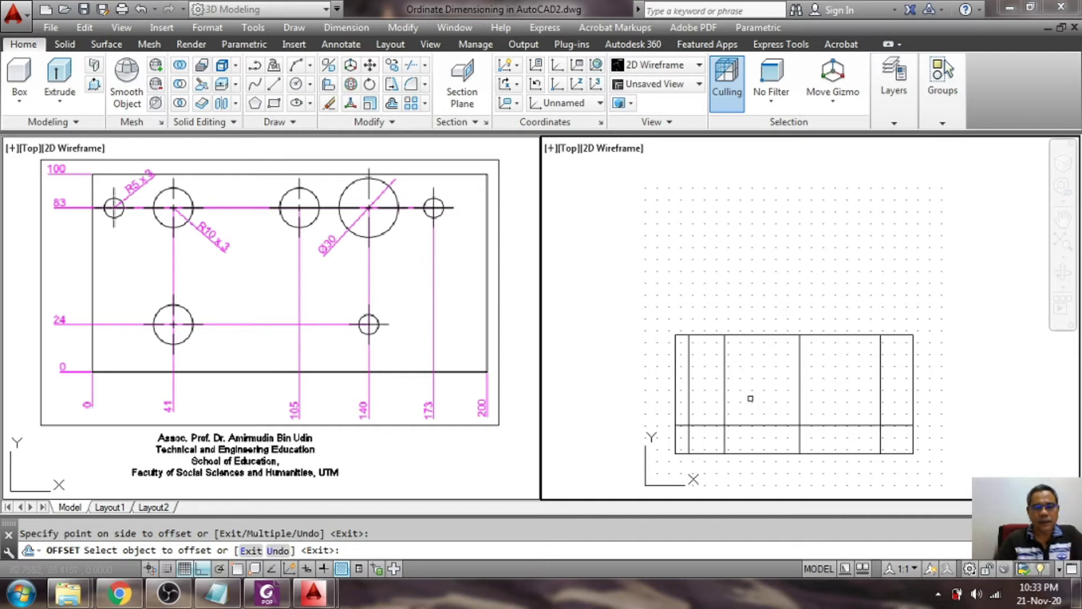
pyautogui.press('Return')
pyautogui.press('Return')
pyautogui.write('83')
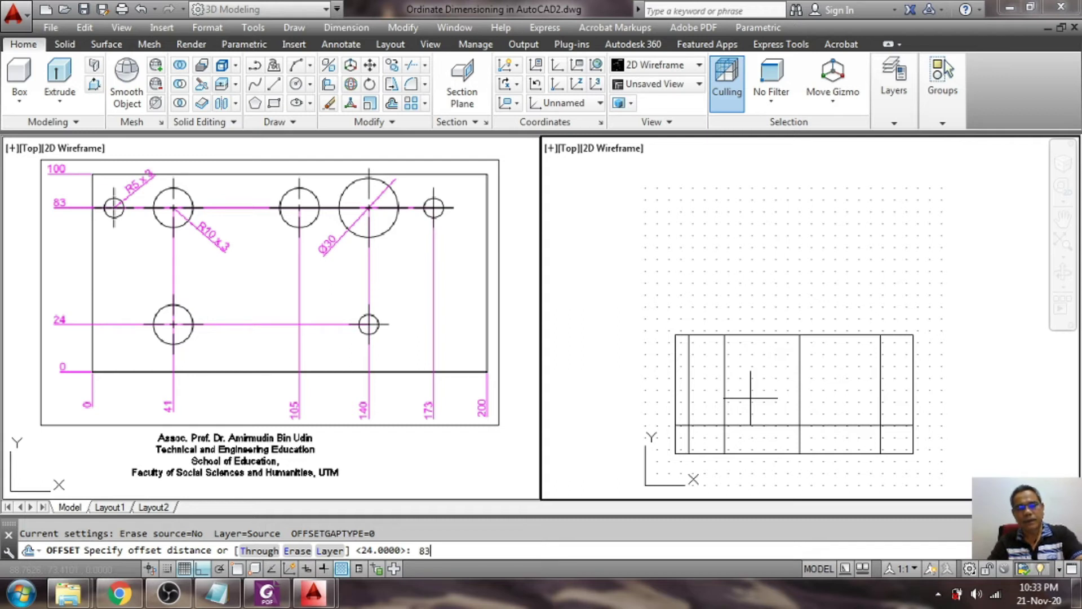
pyautogui.press('Return')
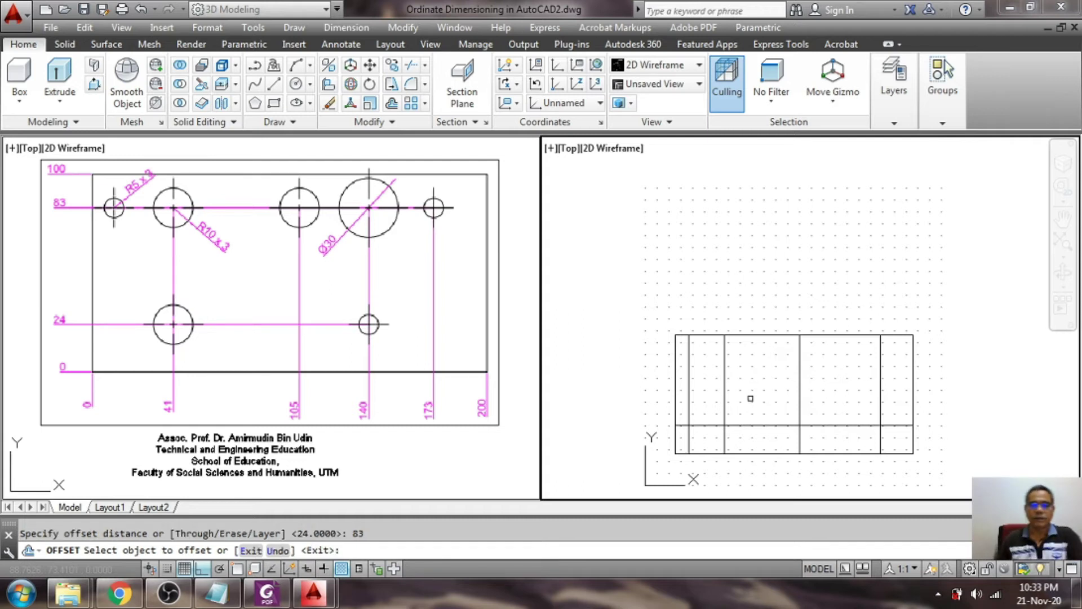
pyautogui.click(761, 451)
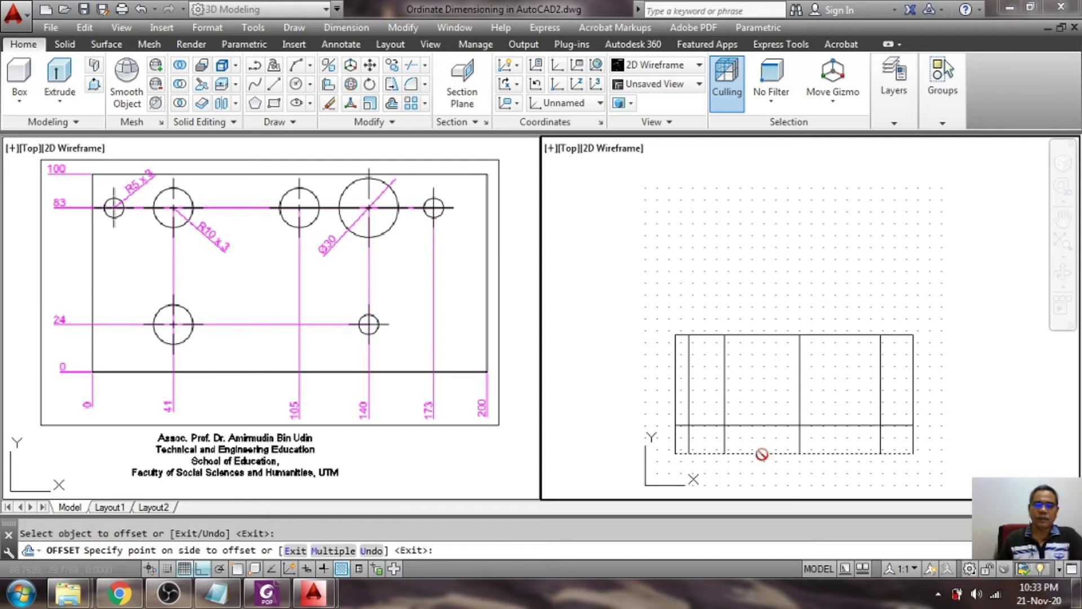
pyautogui.click(756, 383)
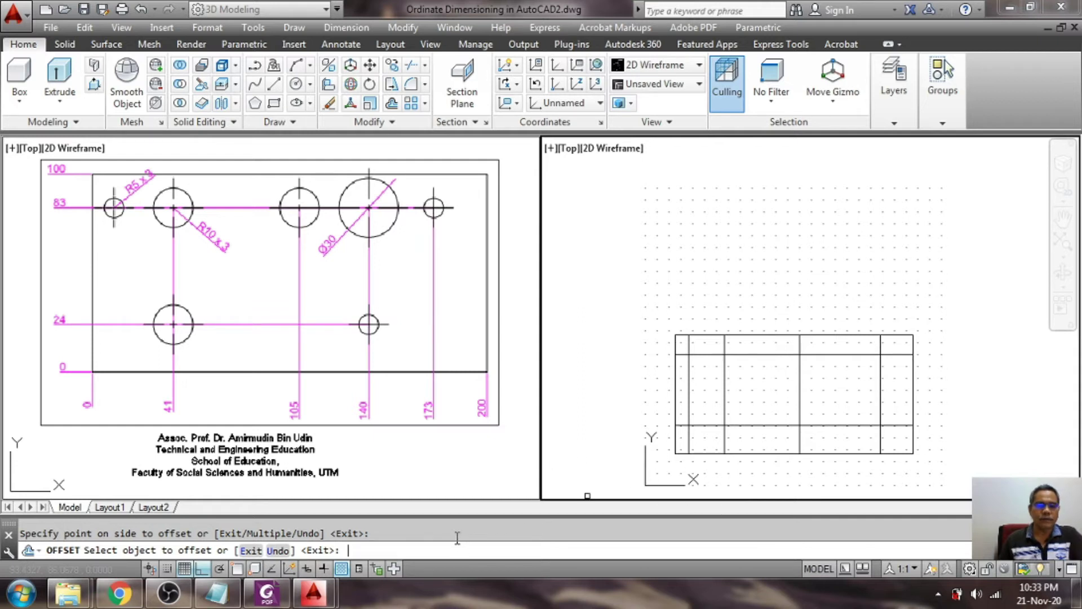
# - Move all ten plate lines so the lower-left corner lands at 0,0
pyautogui.press('Return')
pyautogui.write('m')
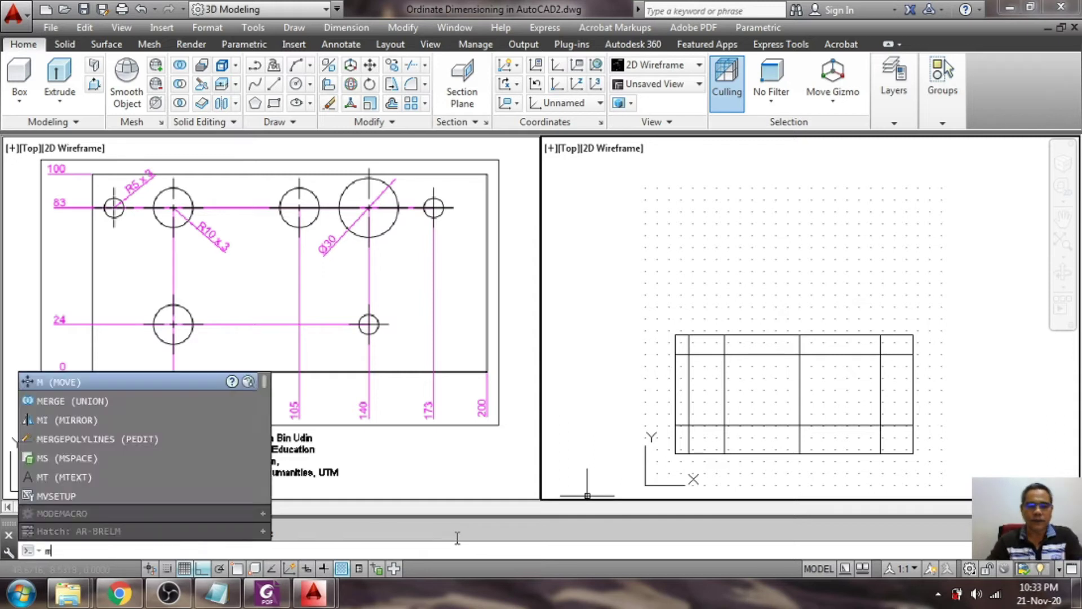
pyautogui.press('Return')
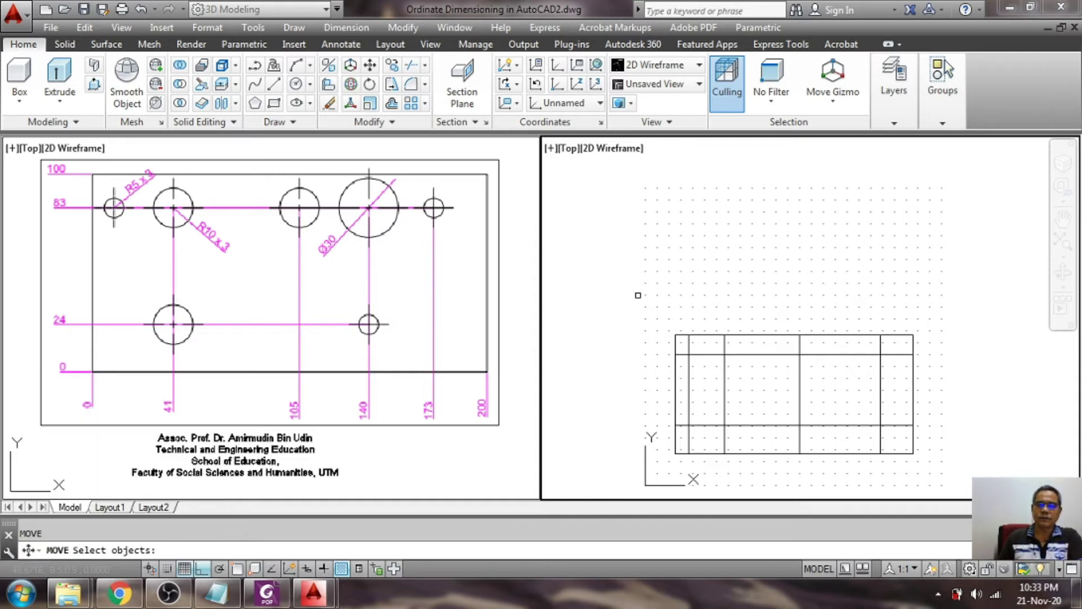
pyautogui.click(649, 313)
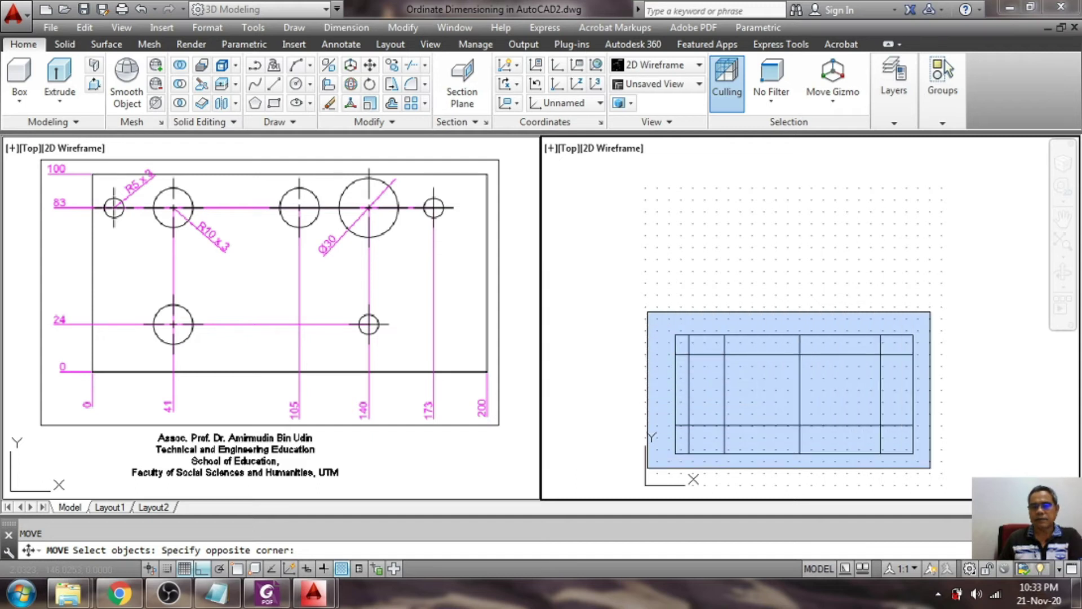
pyautogui.click(933, 466)
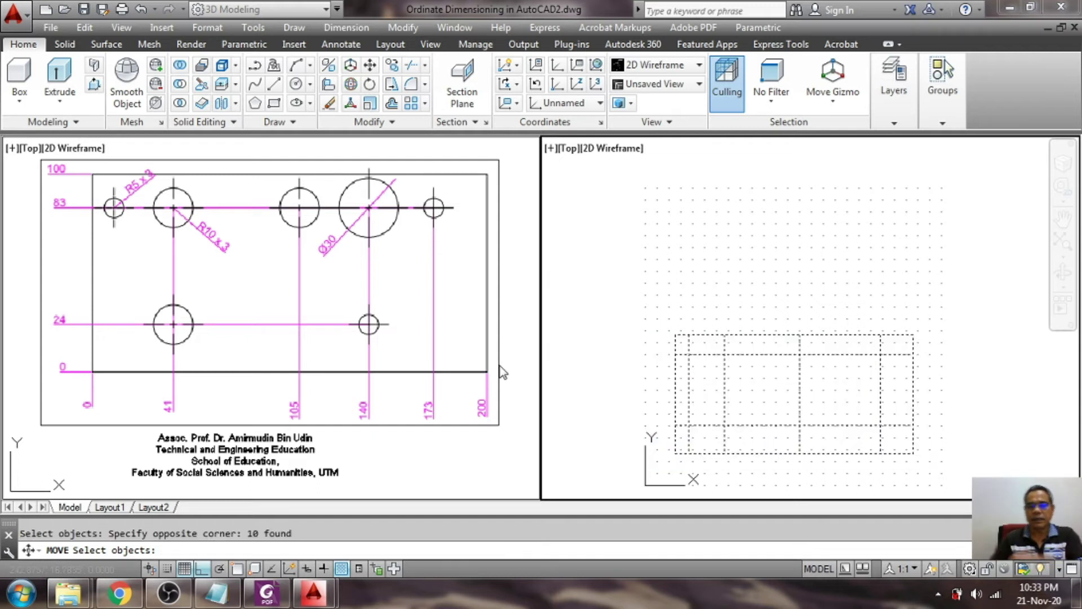
pyautogui.press('Return')
pyautogui.write('end')
pyautogui.press('Return')
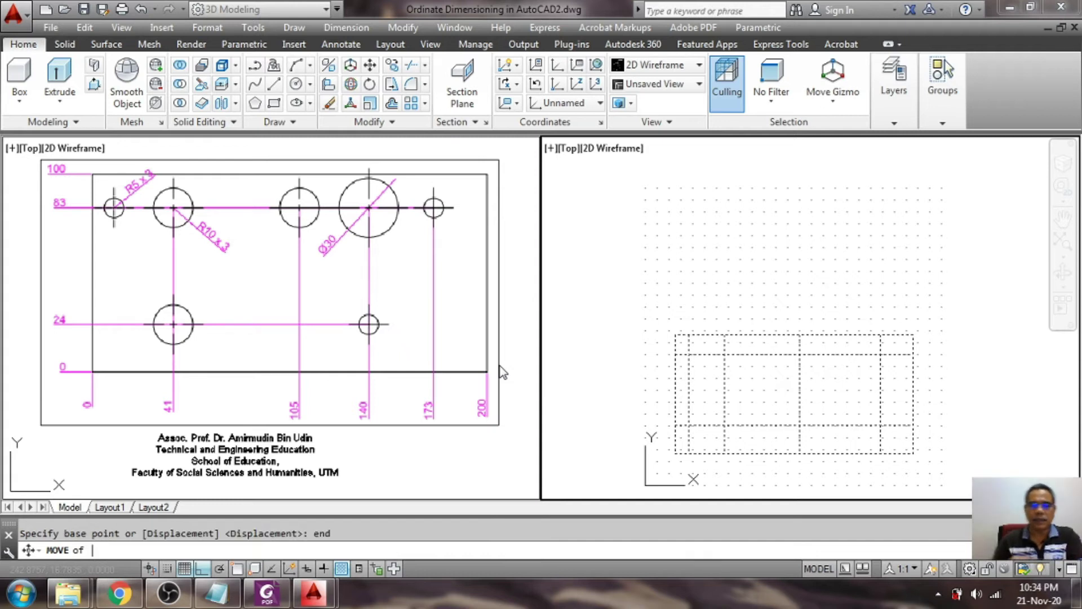
pyautogui.click(675, 454)
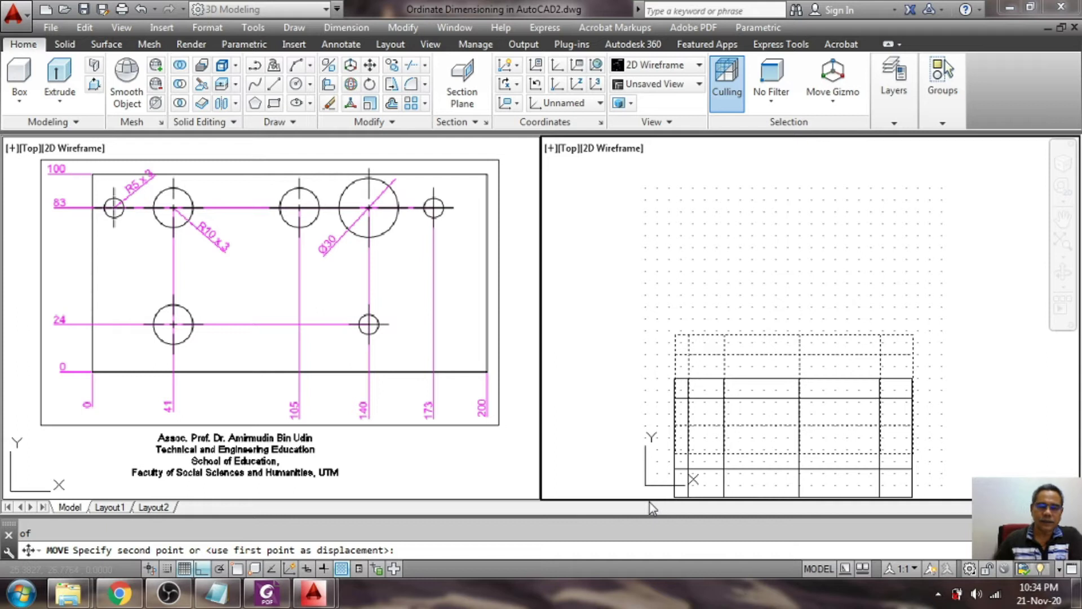
pyautogui.press('Return')
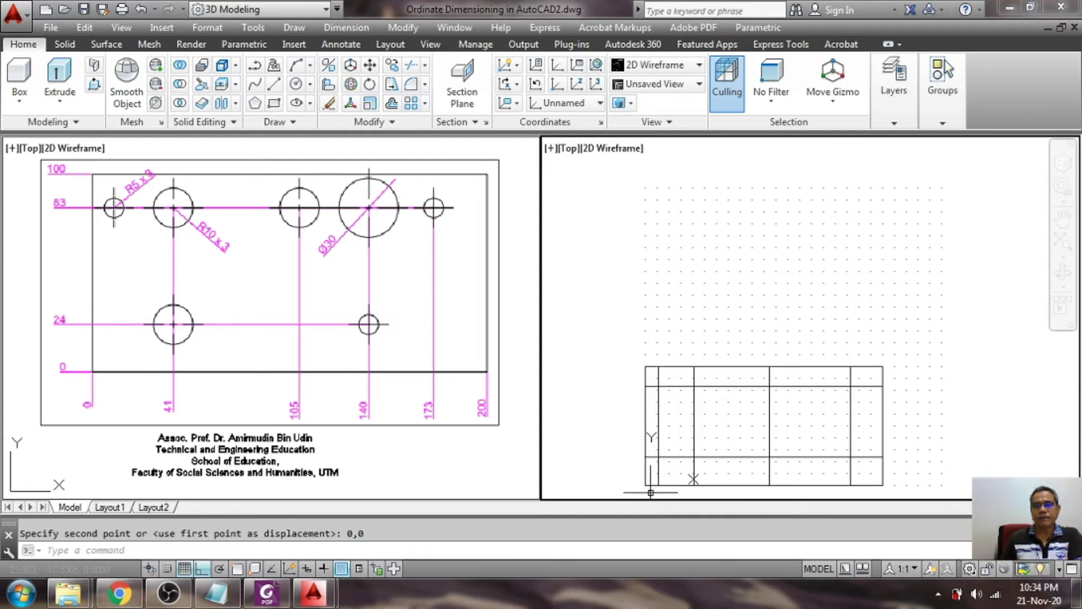
# - Zoom Window around the plate so it fills the right viewport
pyautogui.write('z')
pyautogui.press('Return')
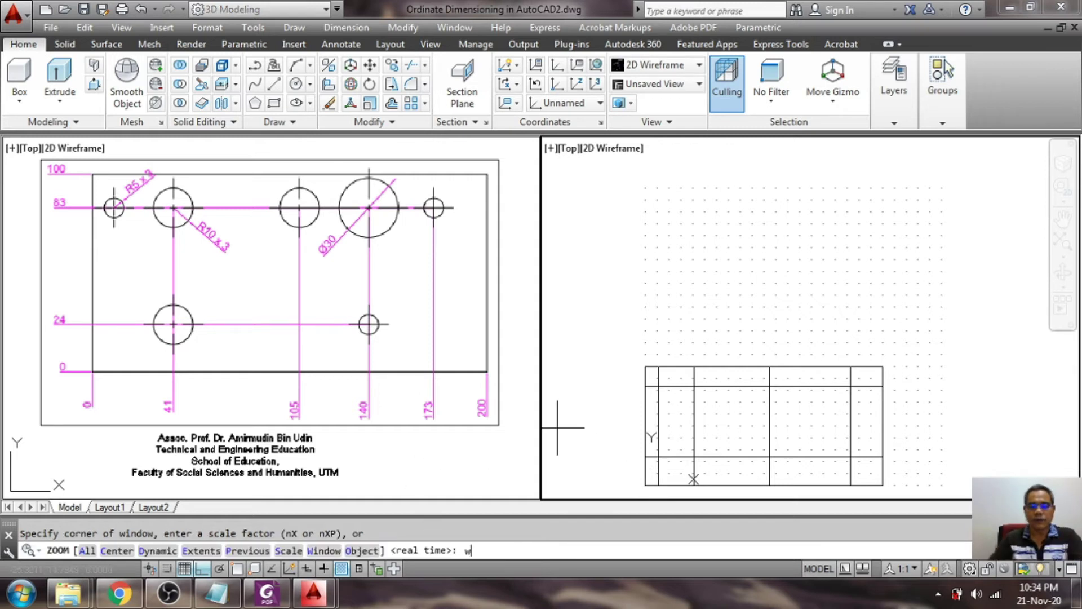
pyautogui.press('Return')
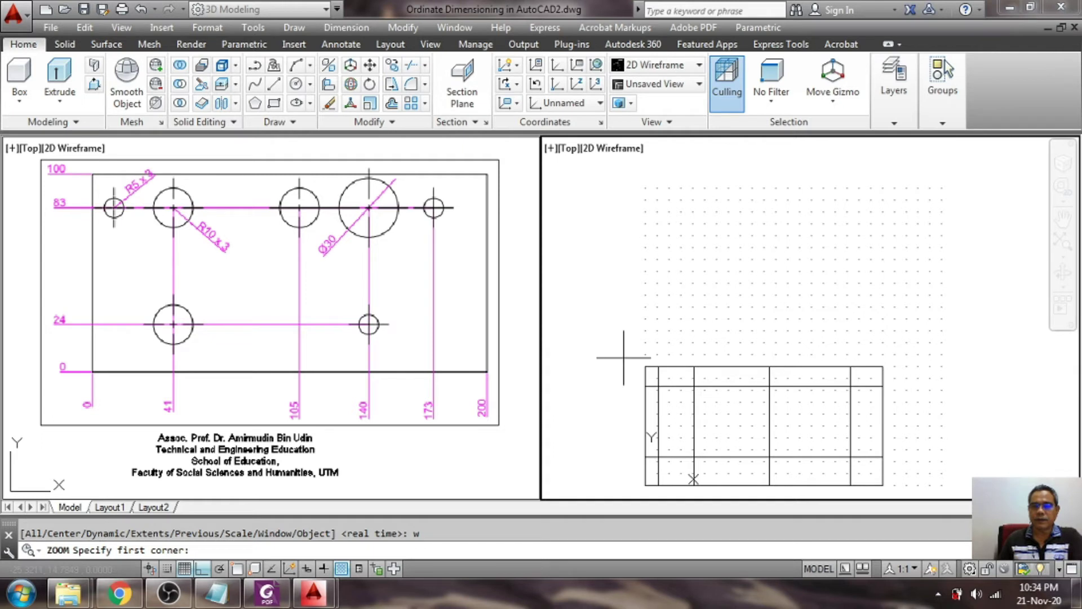
pyautogui.click(623, 357)
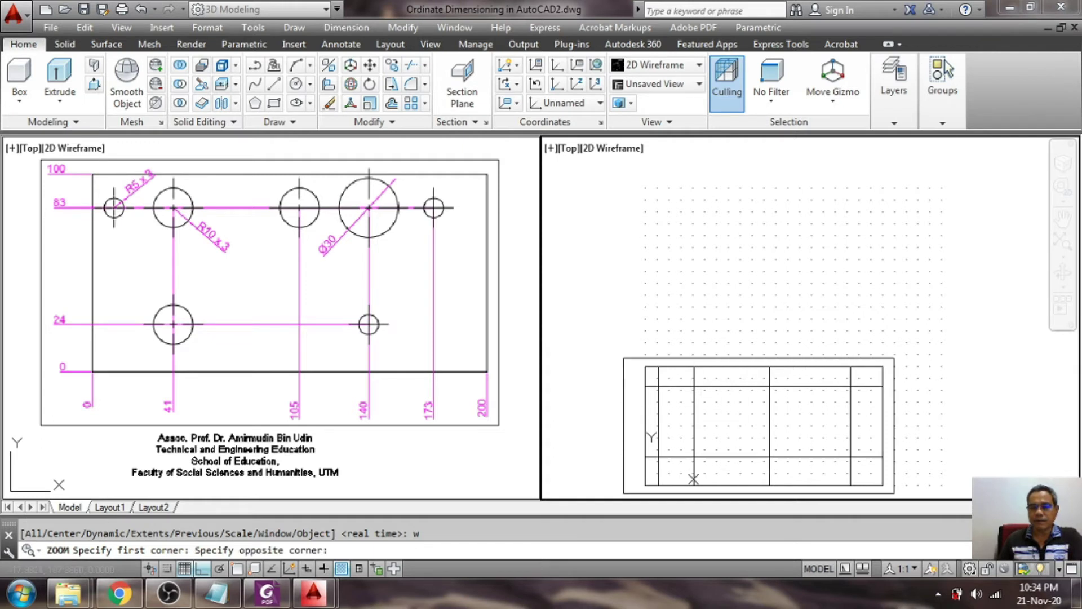
pyautogui.click(894, 493)
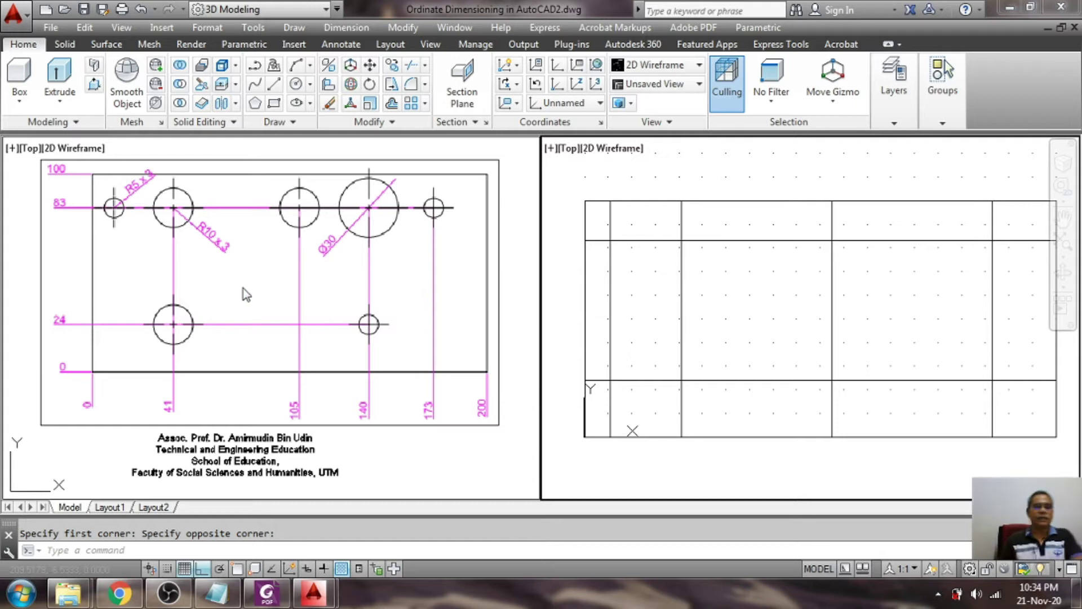
pyautogui.click(203, 547)
# - Draw an R5 circle at the upper-left 11/83 line intersection
pyautogui.press('Return')
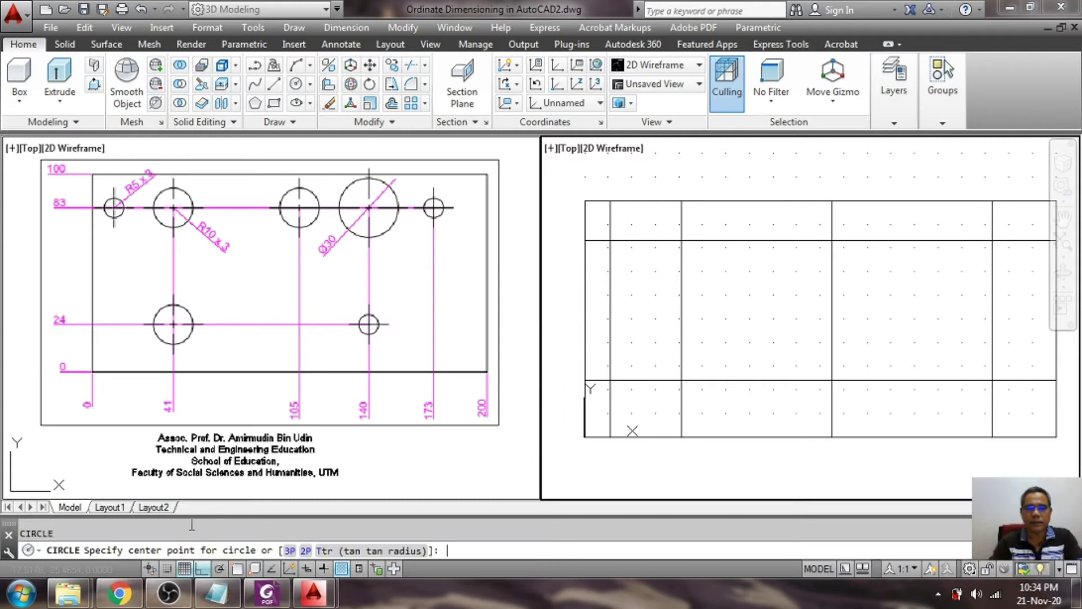
pyautogui.write('int')
pyautogui.press('Return')
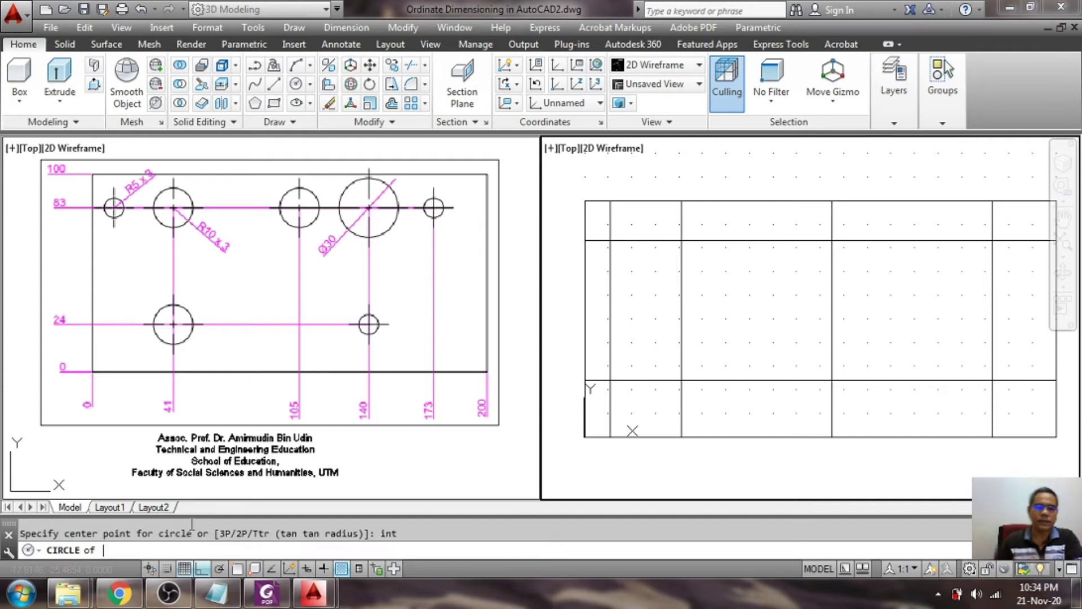
pyautogui.click(610, 241)
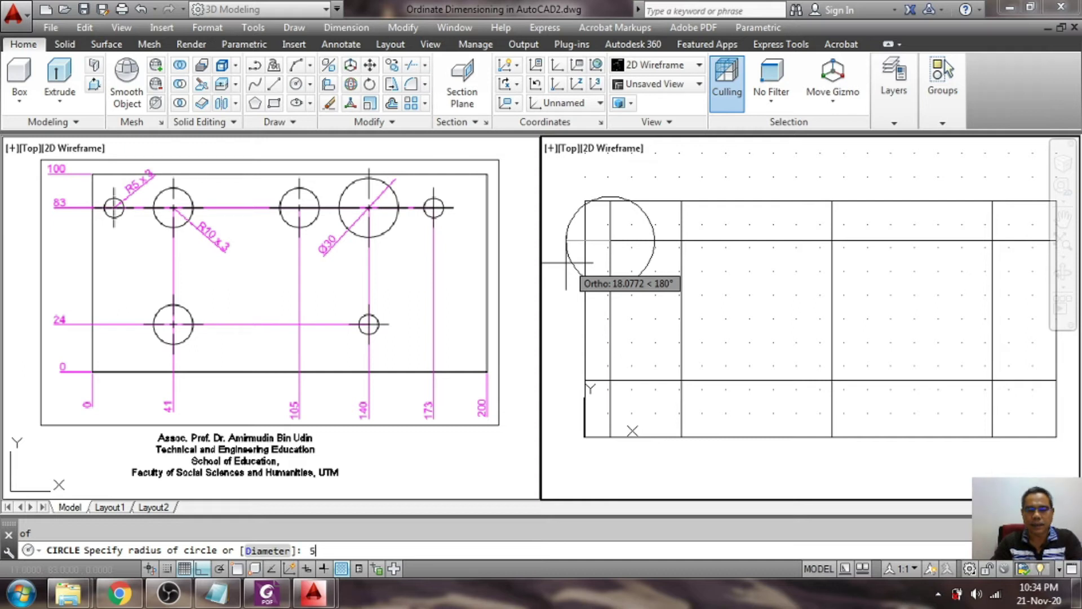
pyautogui.press('Return')
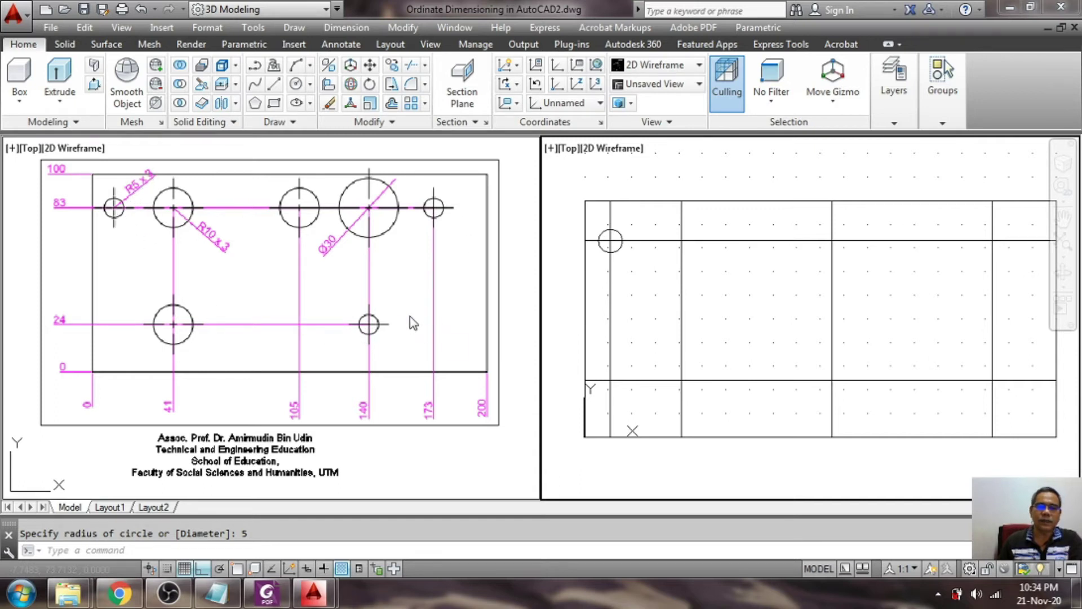
# - Start copying the R5 circle from its centre, then cancel the copy
pyautogui.write('co')
pyautogui.press('Return')
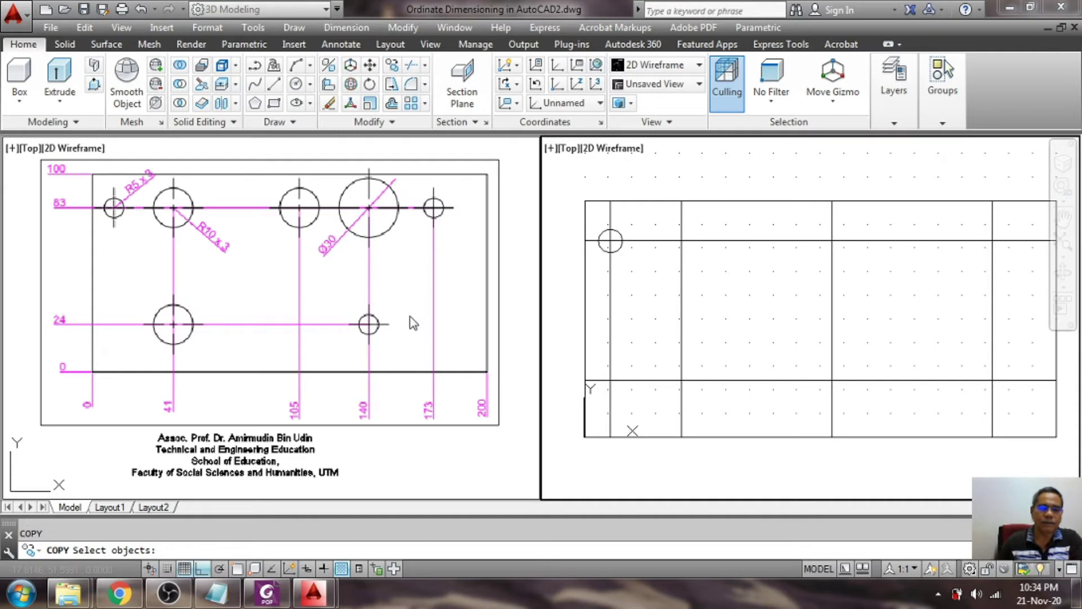
pyautogui.click(619, 250)
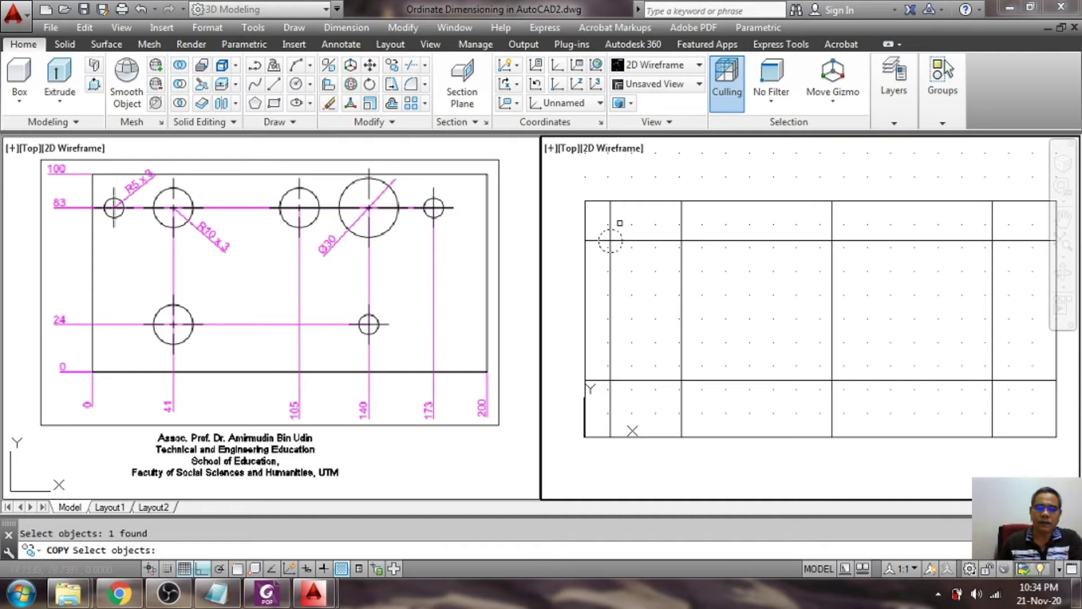
pyautogui.press('Return')
pyautogui.press('Return')
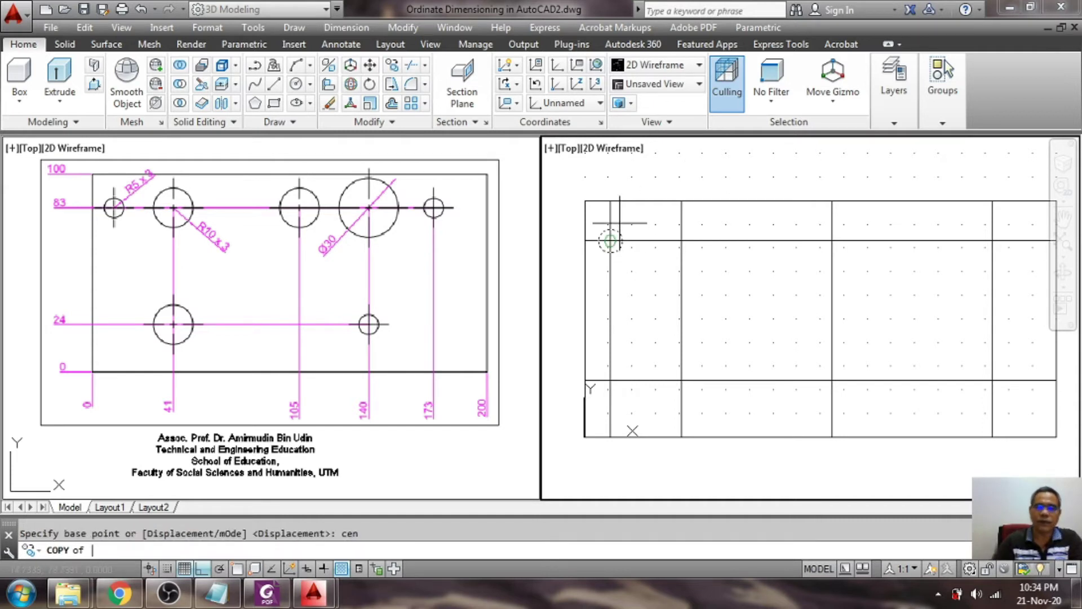
pyautogui.click(610, 241)
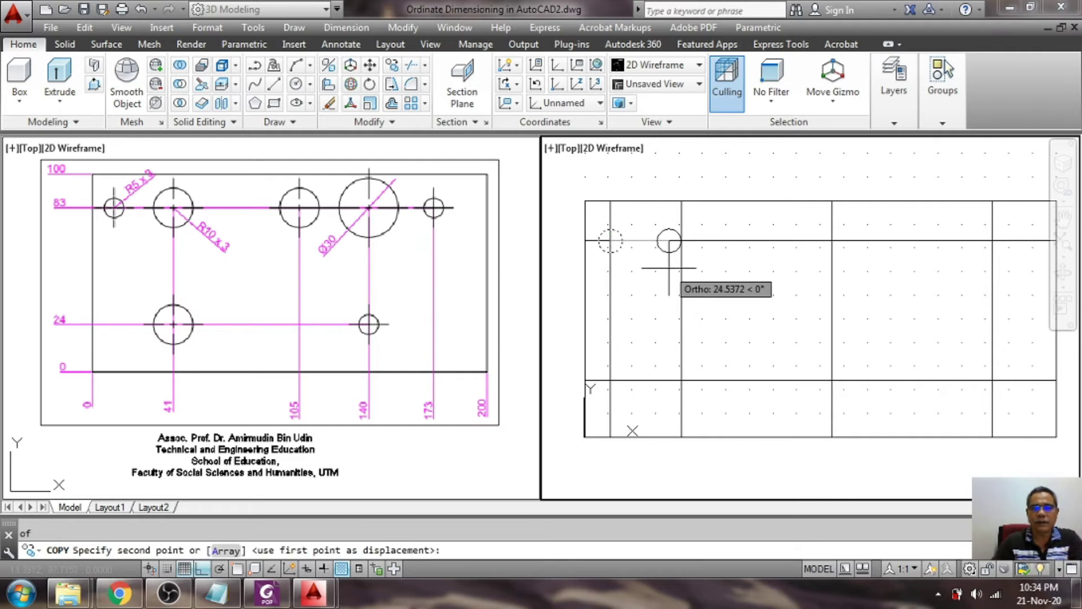
pyautogui.press('Escape')
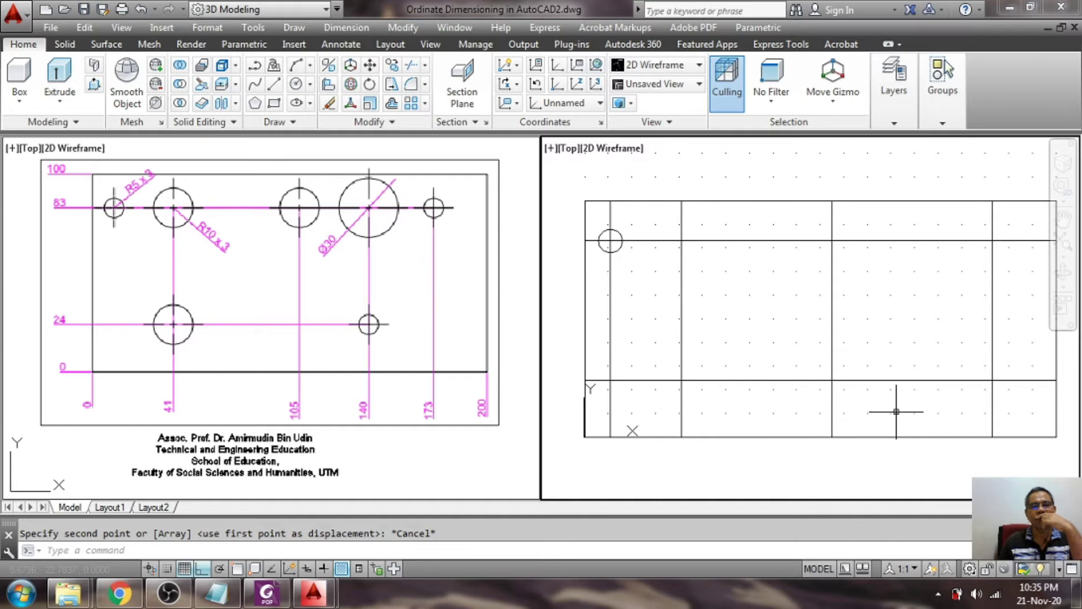
pyautogui.write('c')
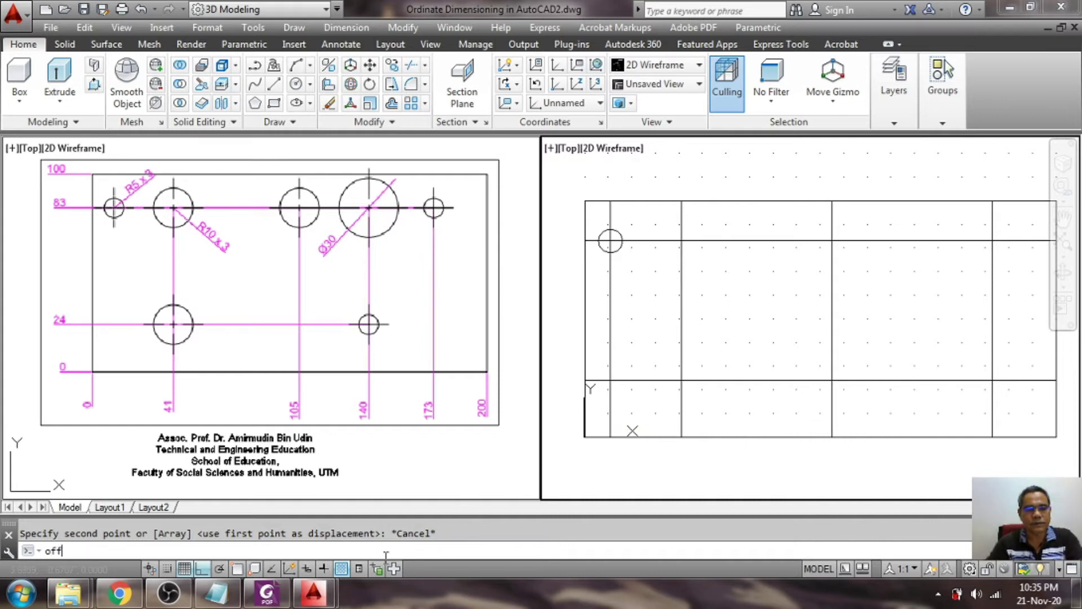
pyautogui.write('s')
# - Offset the plate's left edge 140 units to add a new vertical line
pyautogui.press('Return')
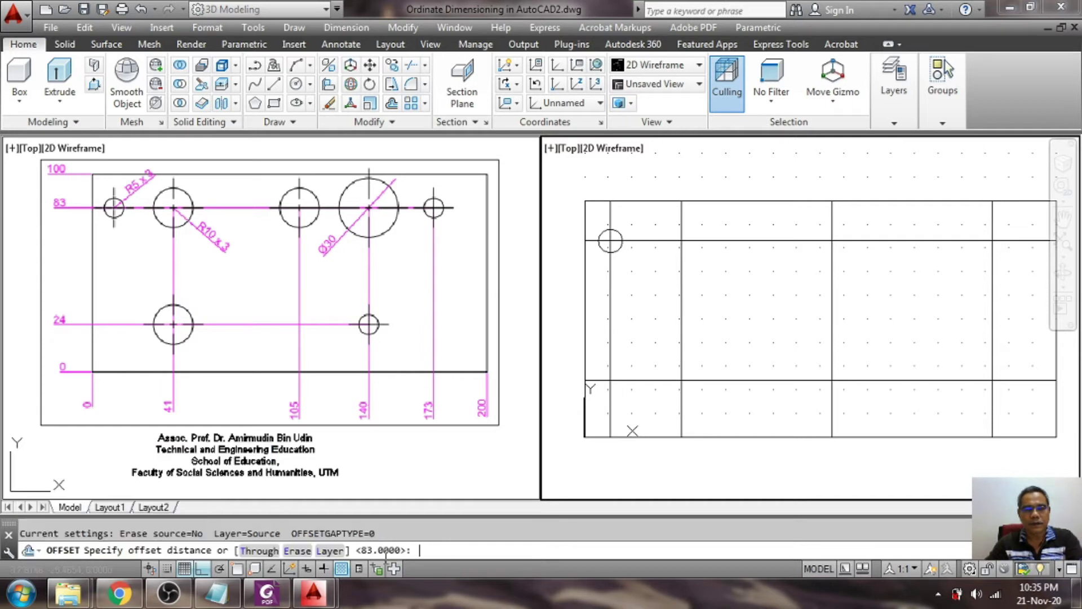
pyautogui.write('0')
pyautogui.press('Return')
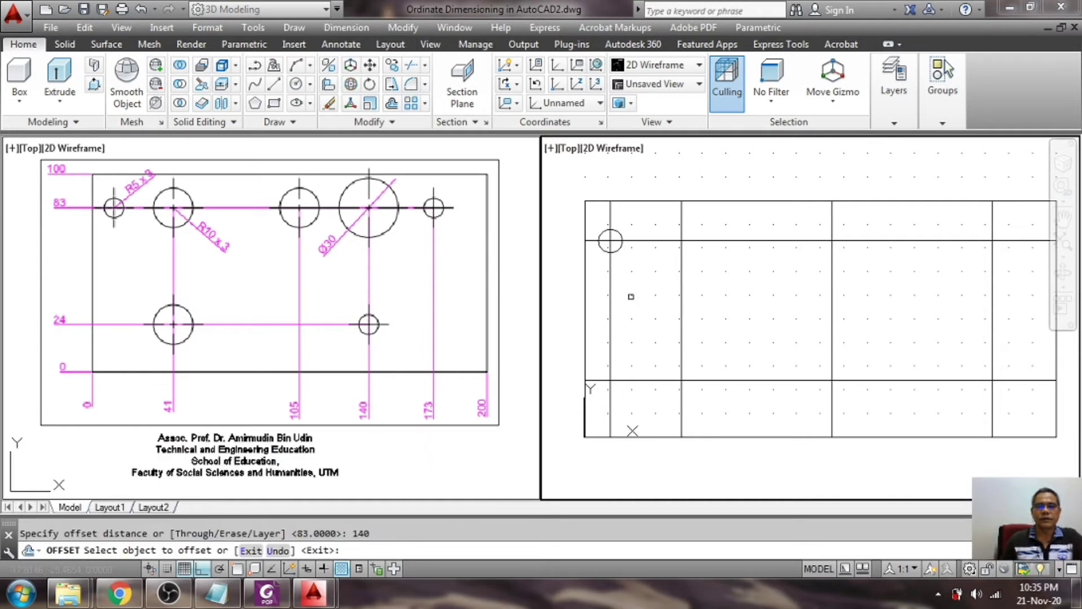
pyautogui.click(584, 332)
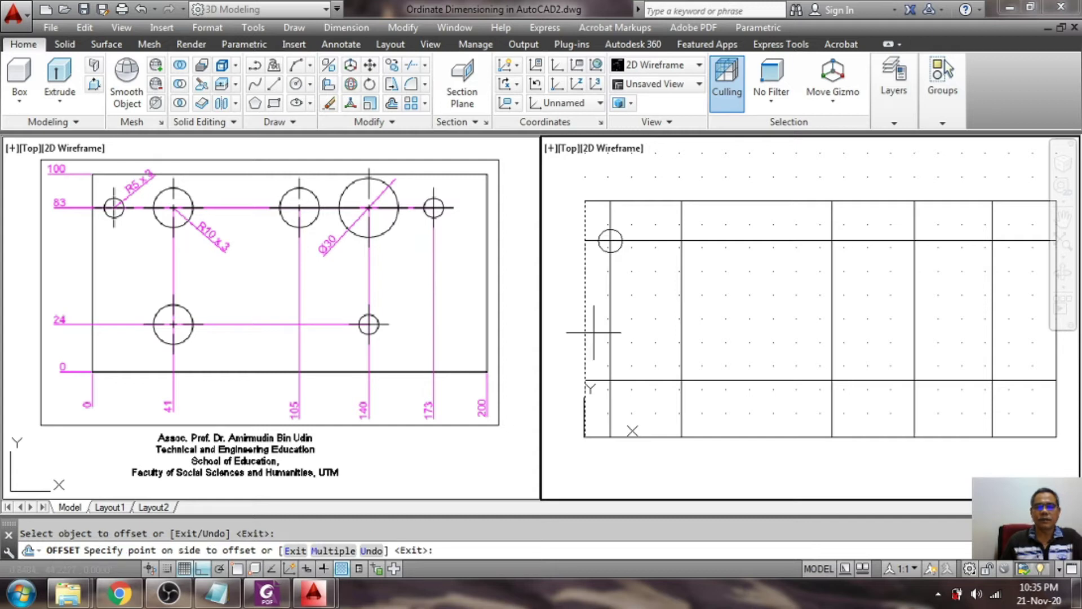
pyautogui.click(755, 336)
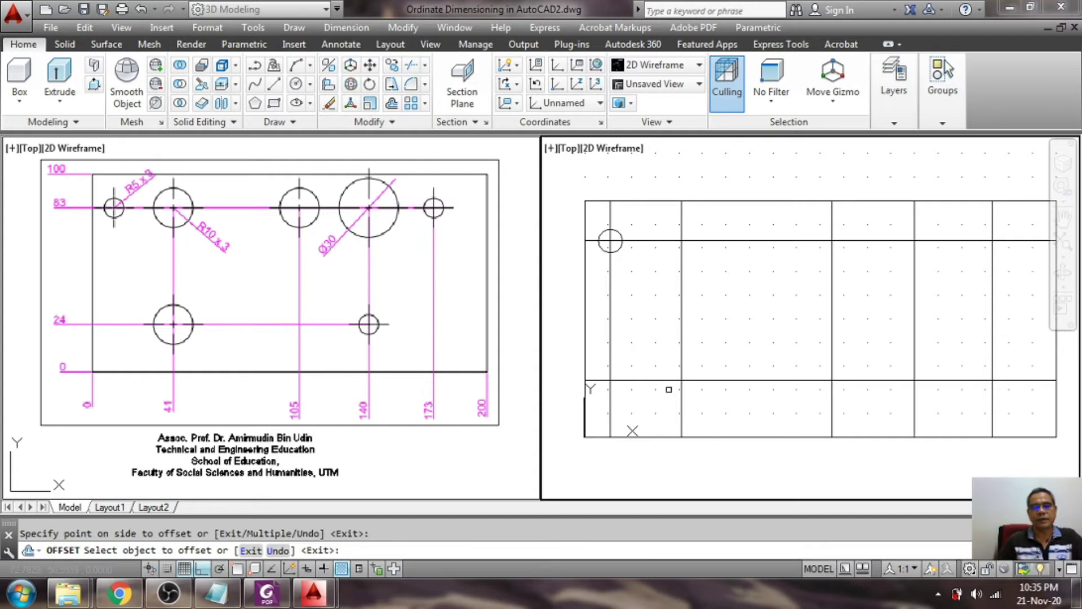
pyautogui.press('Return')
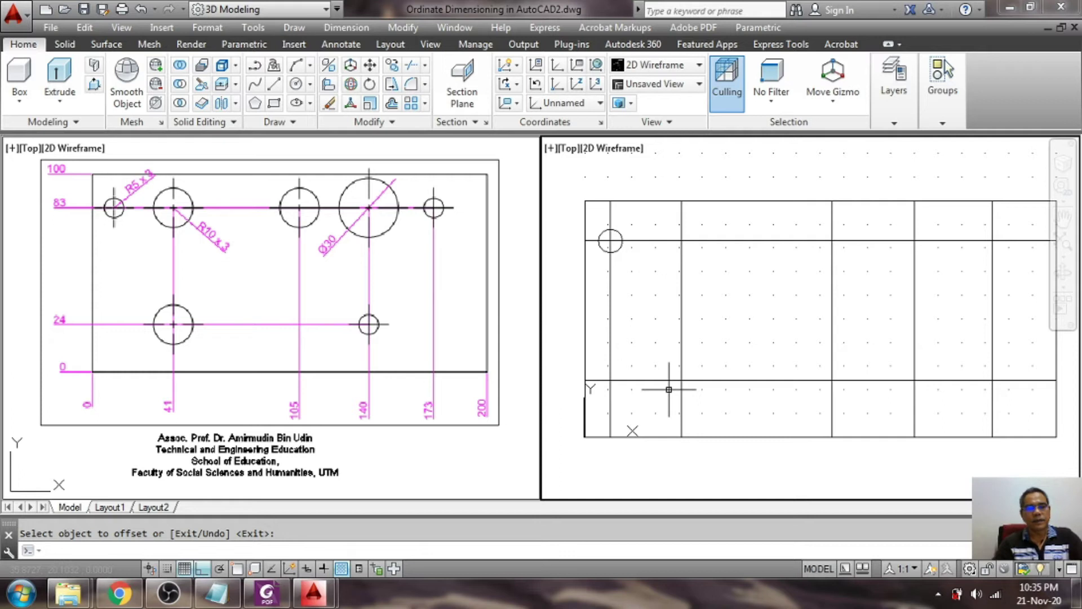
# - Copy the R5 circle from its centre to the 140/24 intersection
pyautogui.write('c')
pyautogui.press('Return')
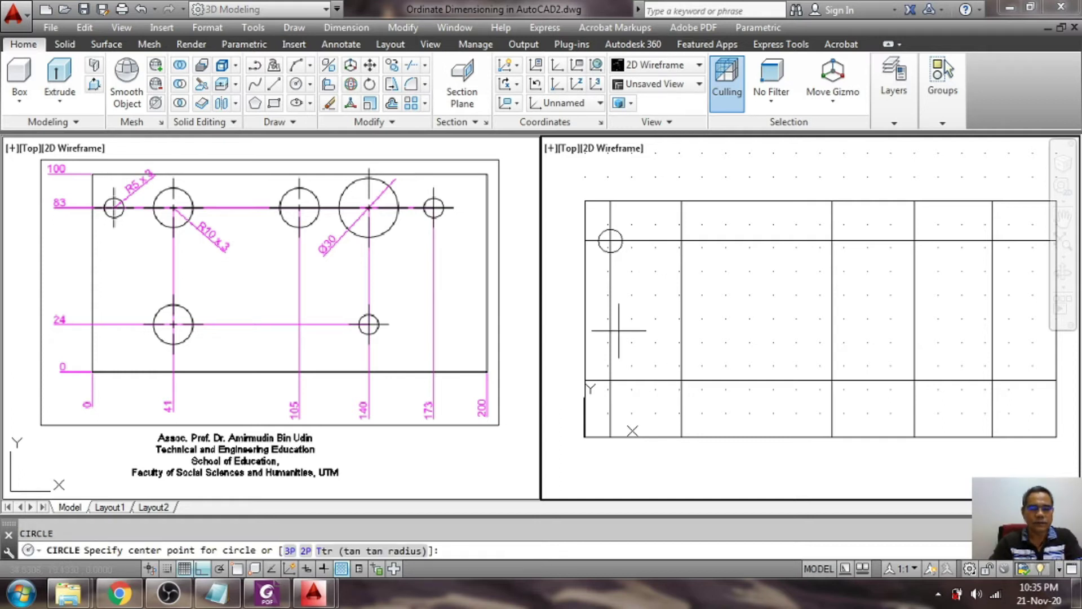
pyautogui.write('int')
pyautogui.press('Return')
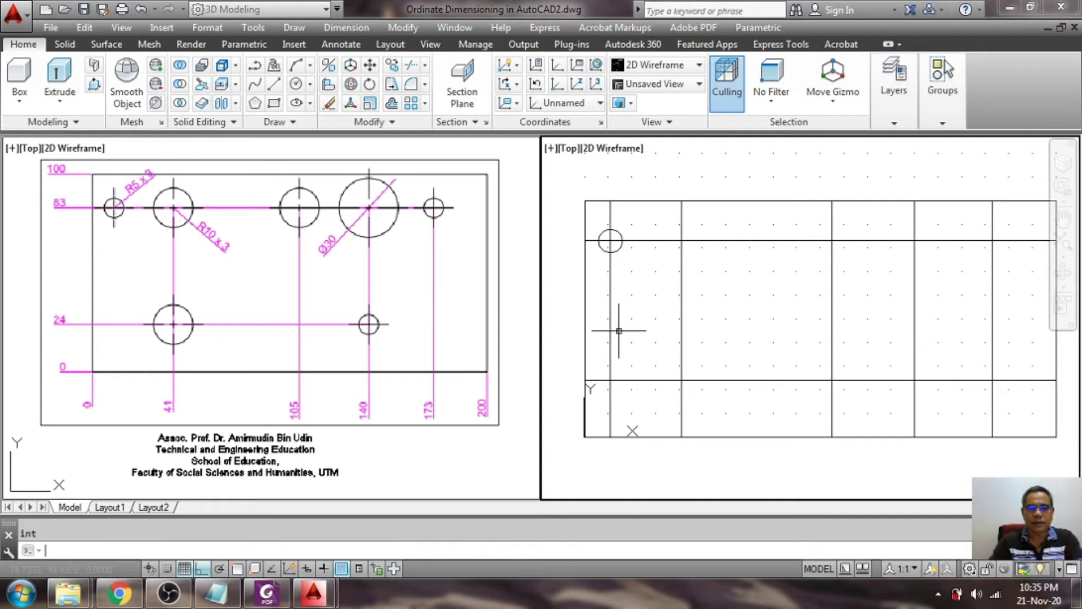
pyautogui.write('cp')
pyautogui.press('Return')
pyautogui.click(620, 251)
pyautogui.press('Return')
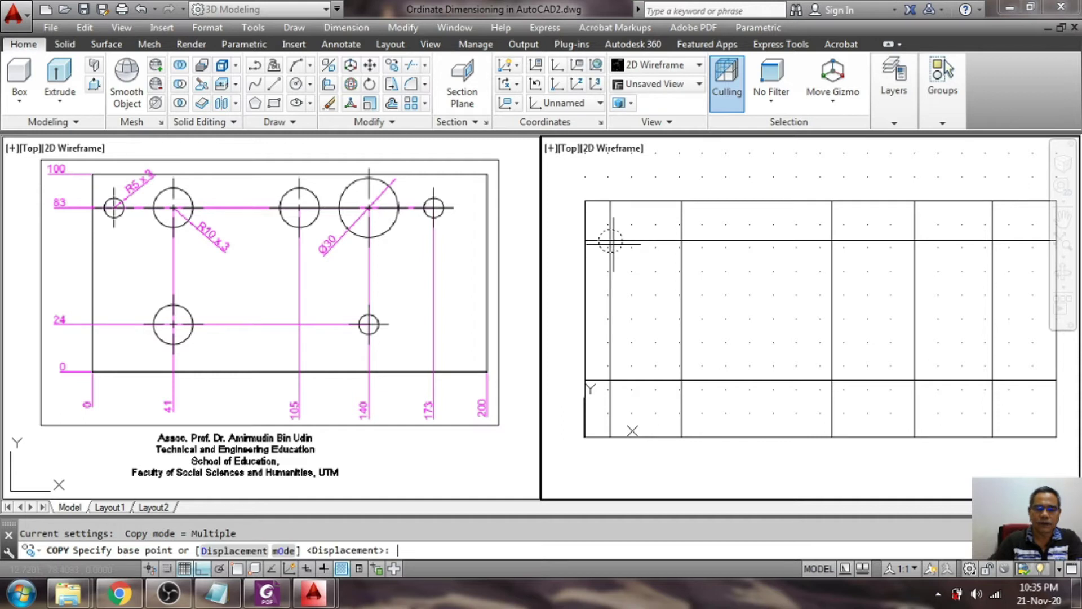
pyautogui.write('cen')
pyautogui.press('Return')
pyautogui.click(611, 241)
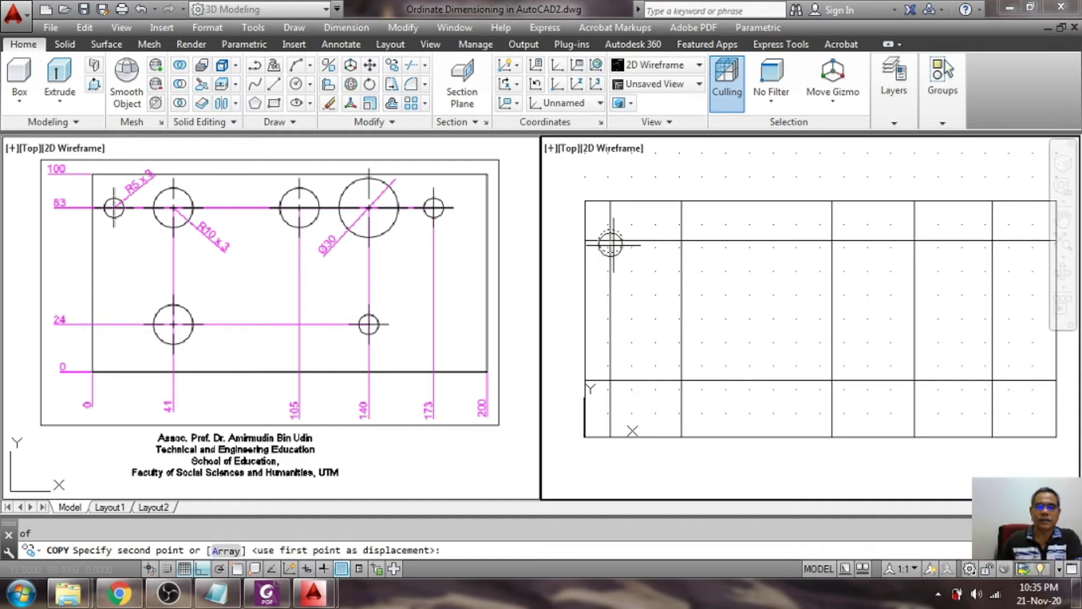
pyautogui.write('nt')
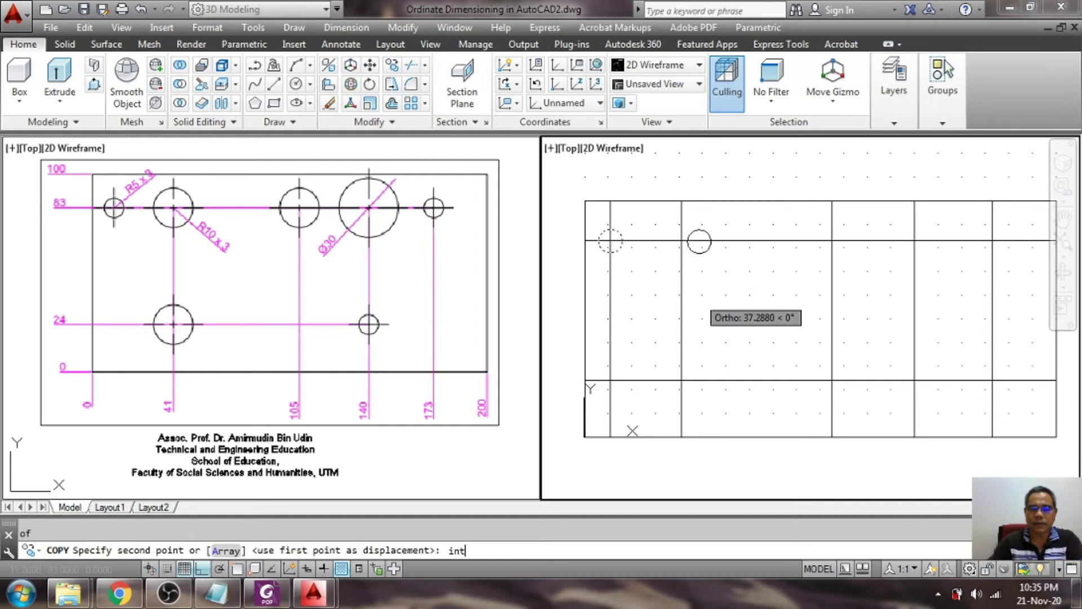
pyautogui.press('Return')
pyautogui.click(913, 380)
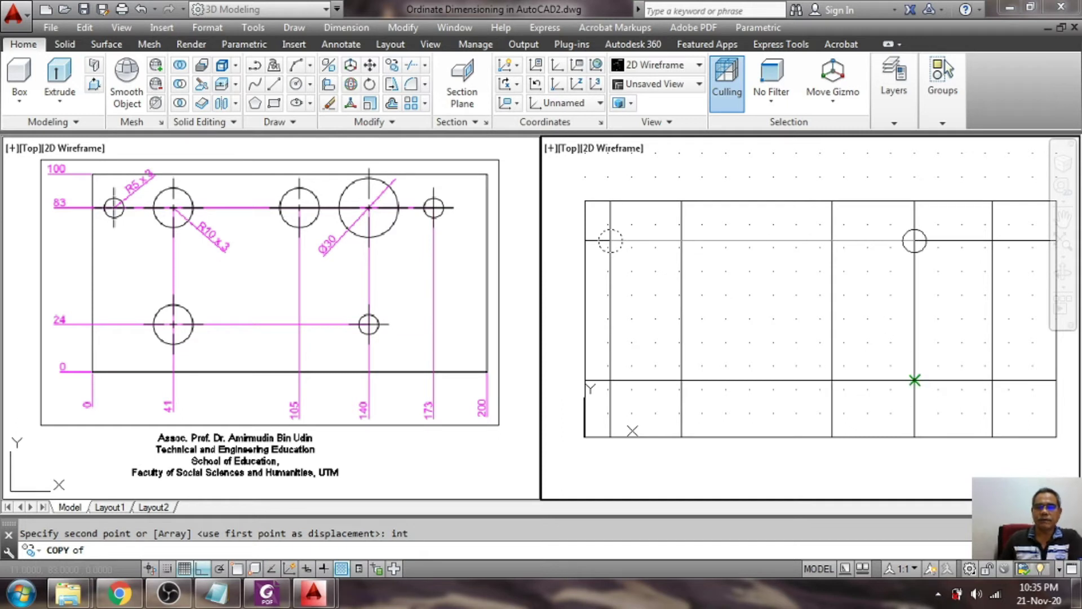
pyautogui.click(914, 379)
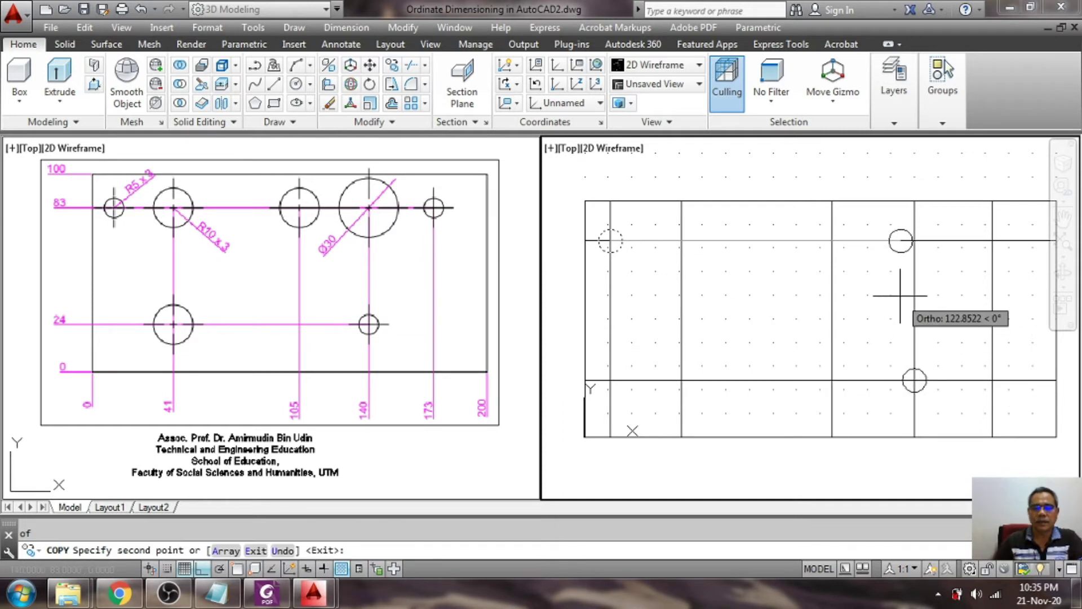
pyautogui.write('int')
# - Place another R5 circle copy at the upper-right 173/83 intersection
pyautogui.press('Return')
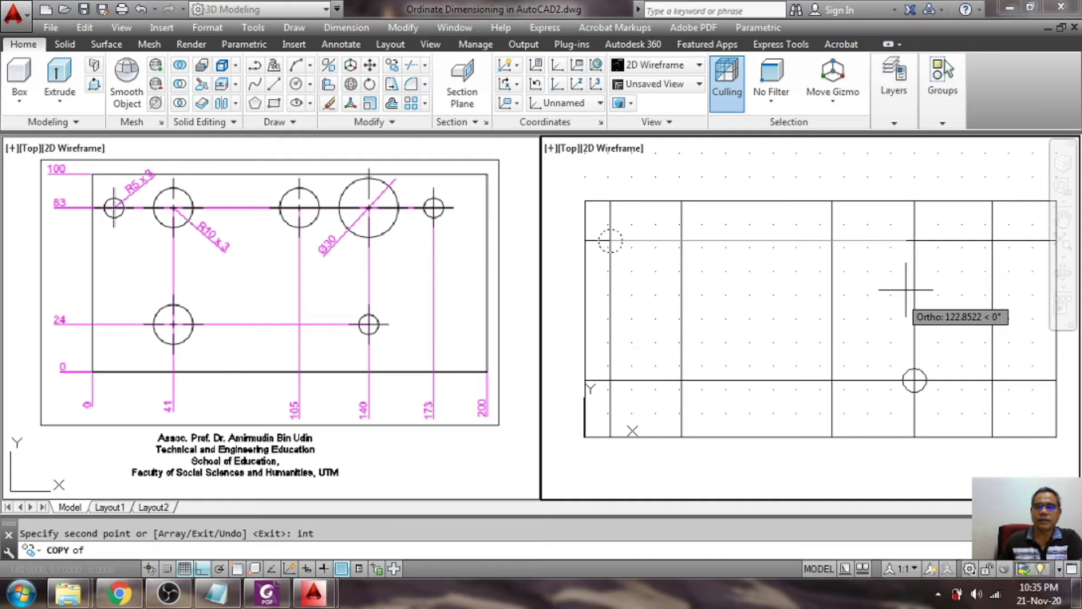
pyautogui.click(993, 241)
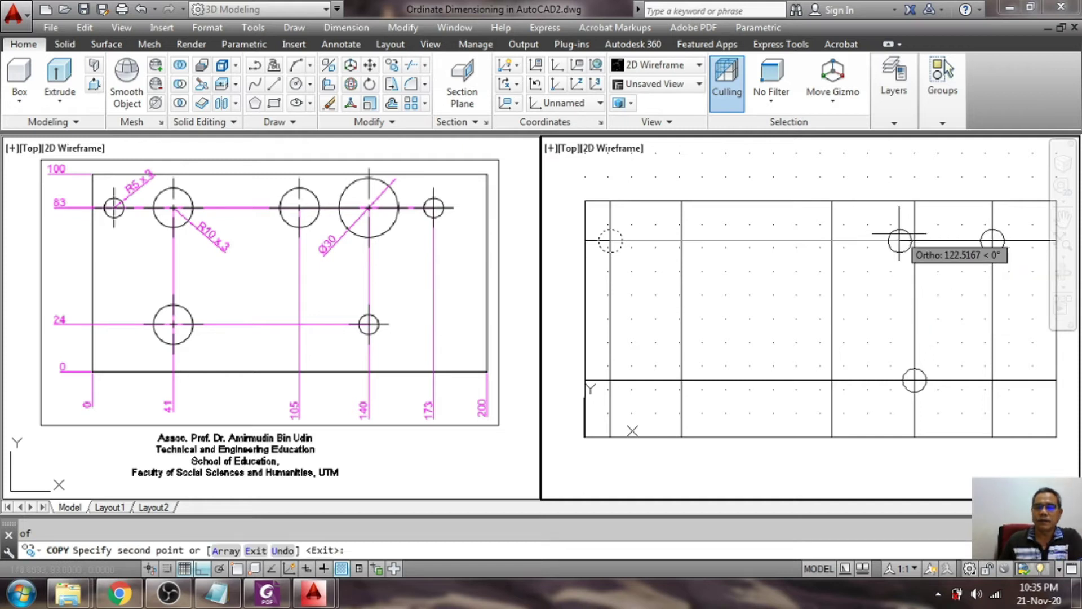
pyautogui.press('Escape')
pyautogui.write('c')
pyautogui.press('Return')
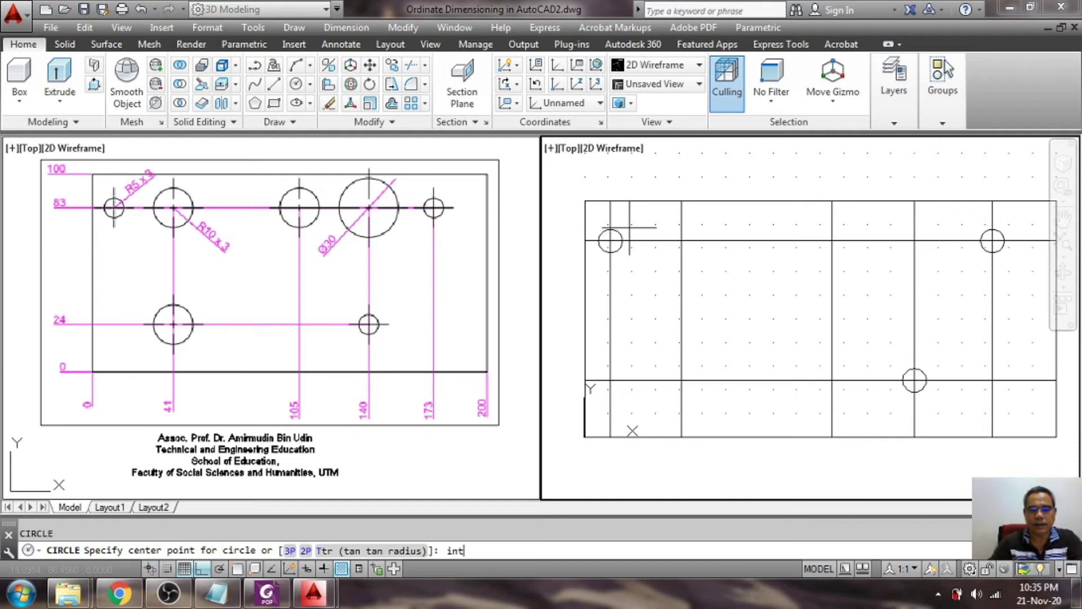
# - Draw an R10 circle at the 41/83 intersection
pyautogui.press('Return')
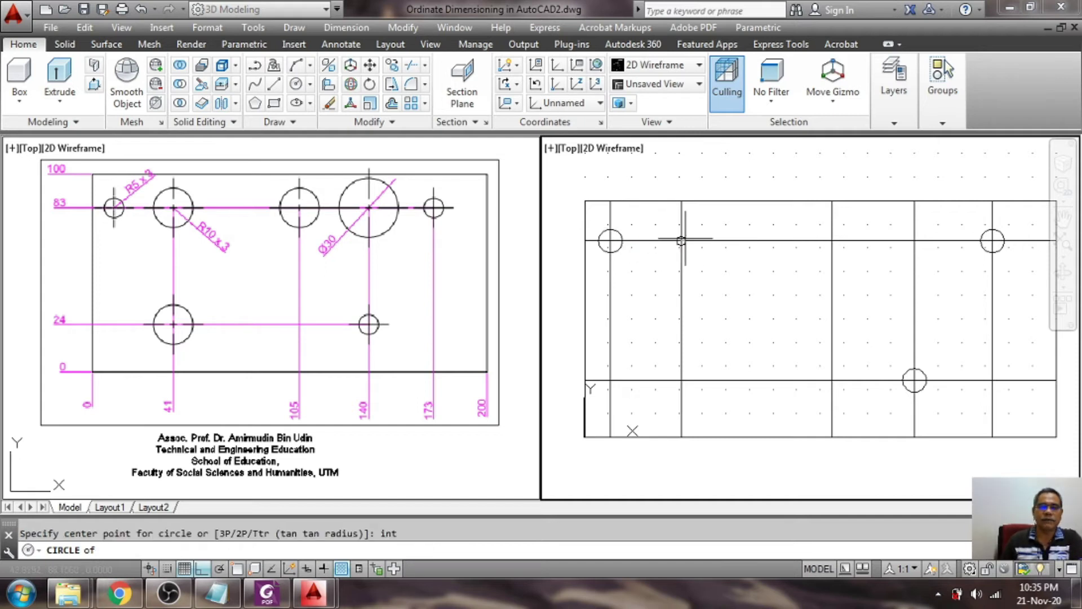
pyautogui.click(681, 240)
pyautogui.write('10')
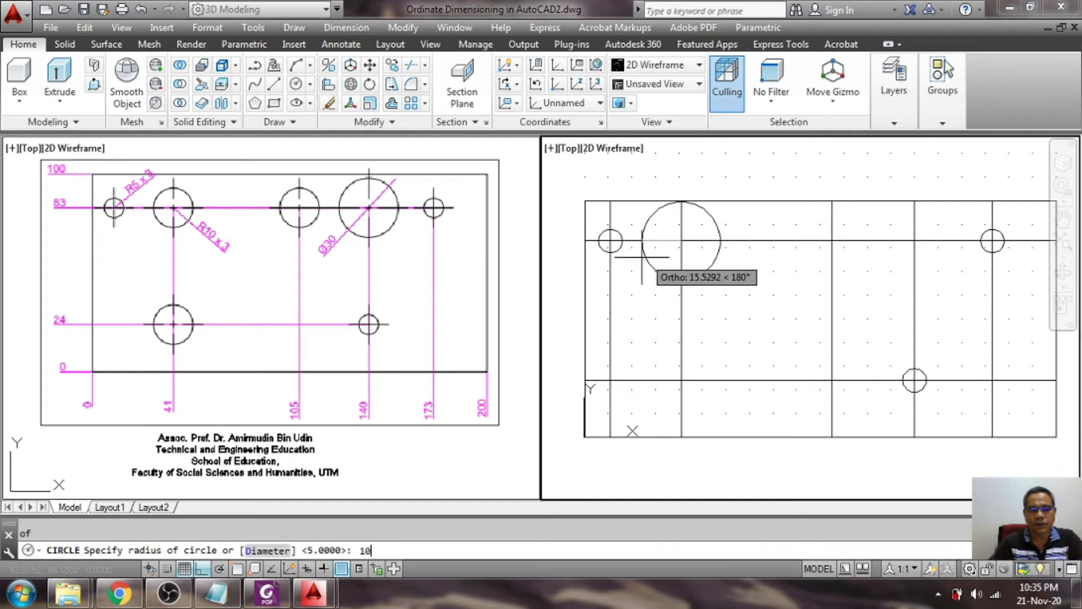
pyautogui.press('Return')
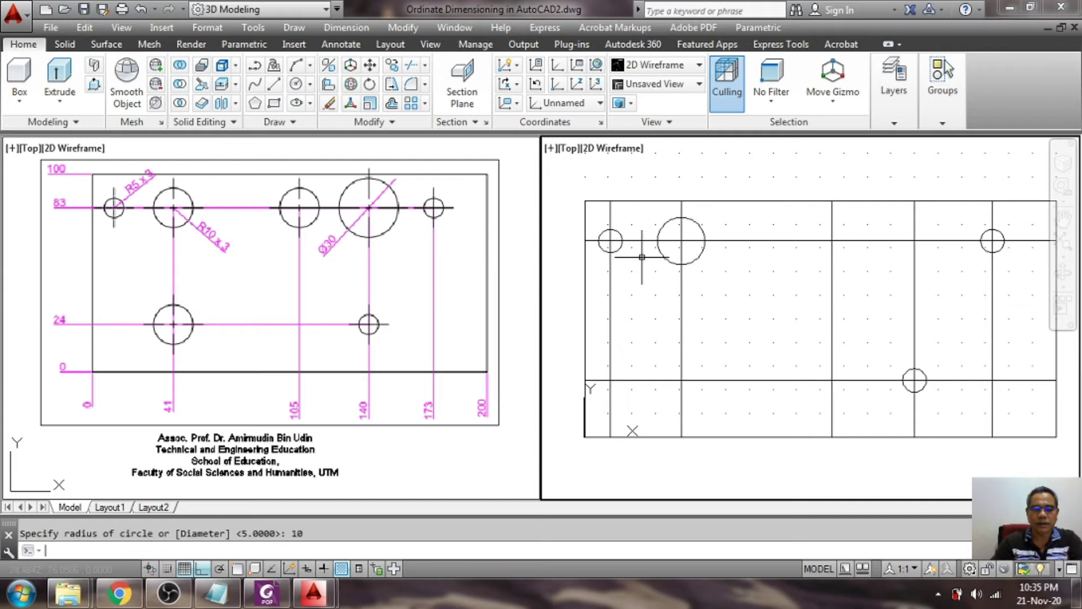
pyautogui.write('cp')
# - Copy the R10 circle from its centre to the 41/24 and 105/83 intersections
pyautogui.press('Return')
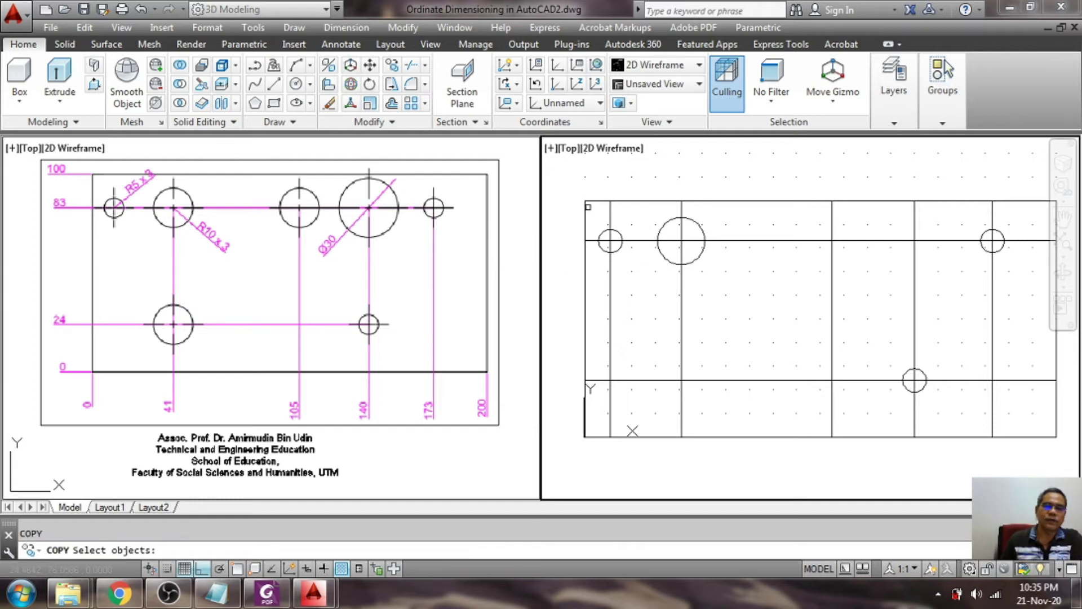
pyautogui.click(662, 226)
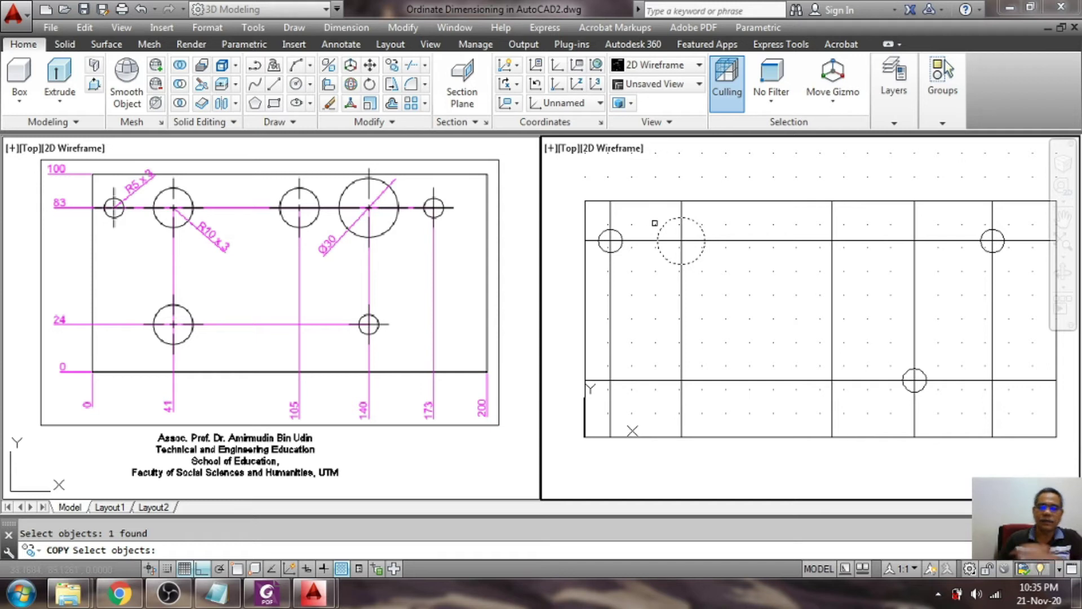
pyautogui.press('Return')
pyautogui.write('ce')
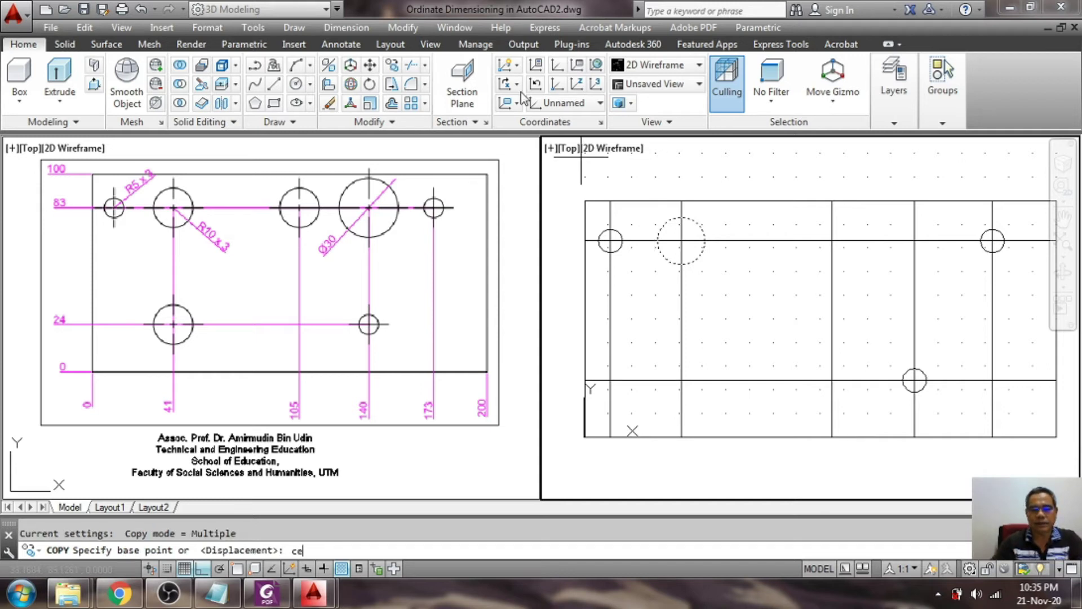
pyautogui.write('n')
pyautogui.press('Return')
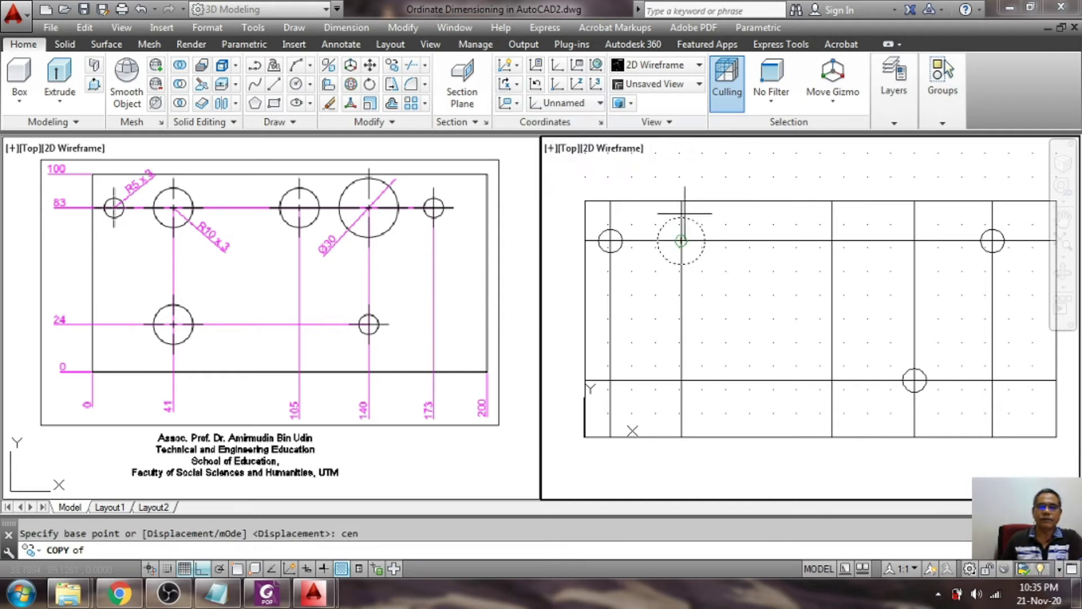
pyautogui.click(681, 230)
pyautogui.write('int')
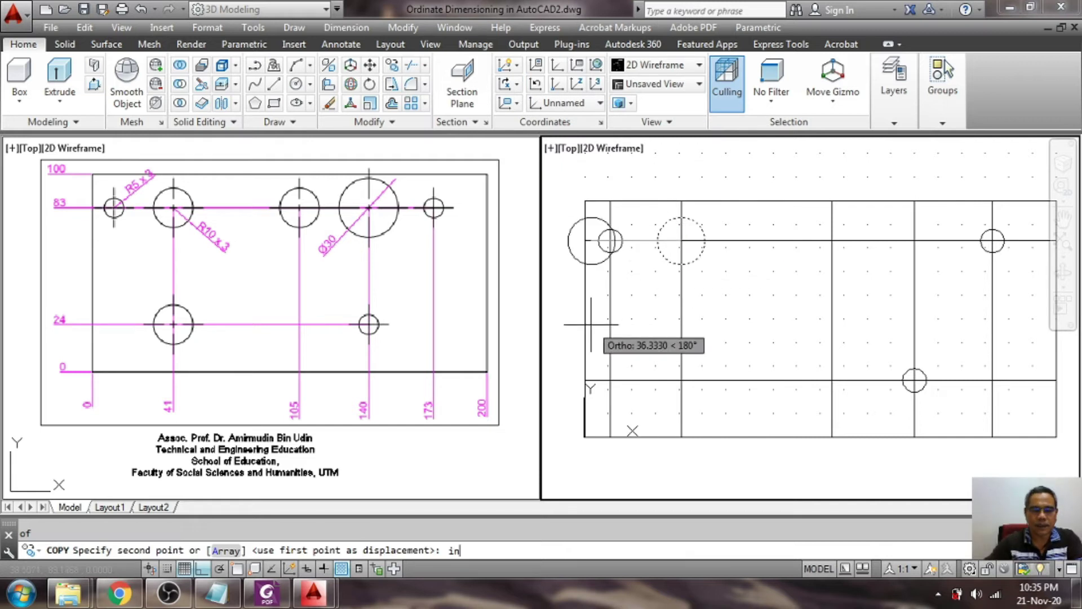
pyautogui.press('Return')
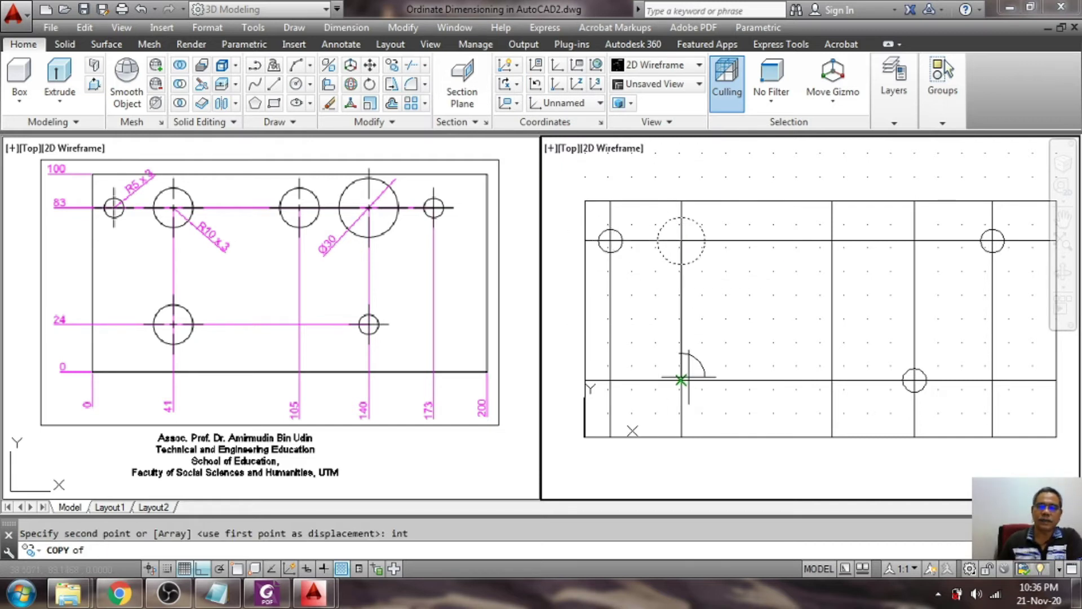
pyautogui.click(682, 380)
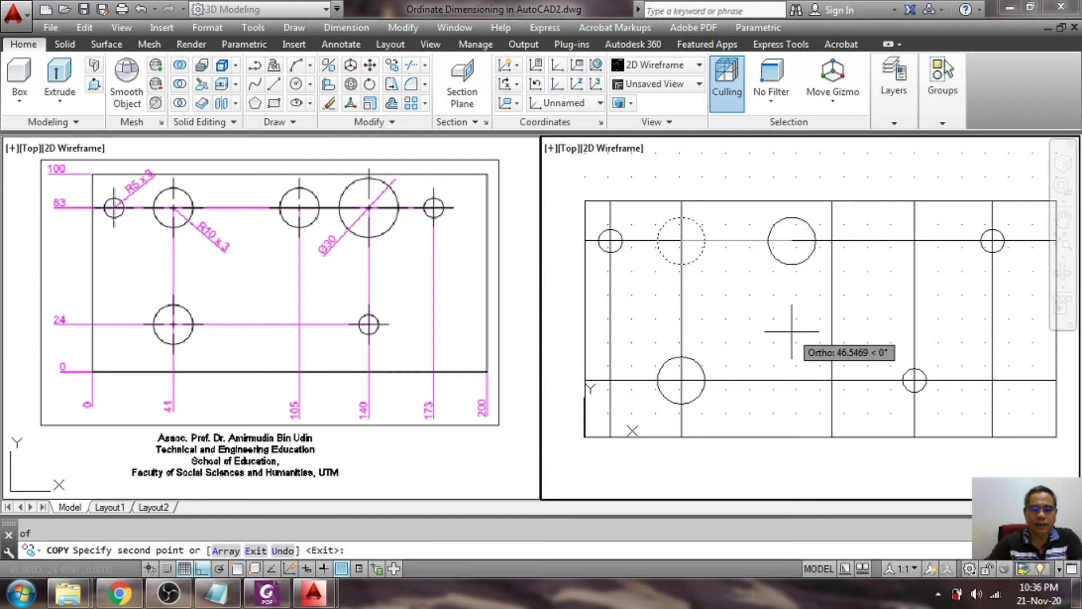
pyautogui.write('int')
pyautogui.press('Return')
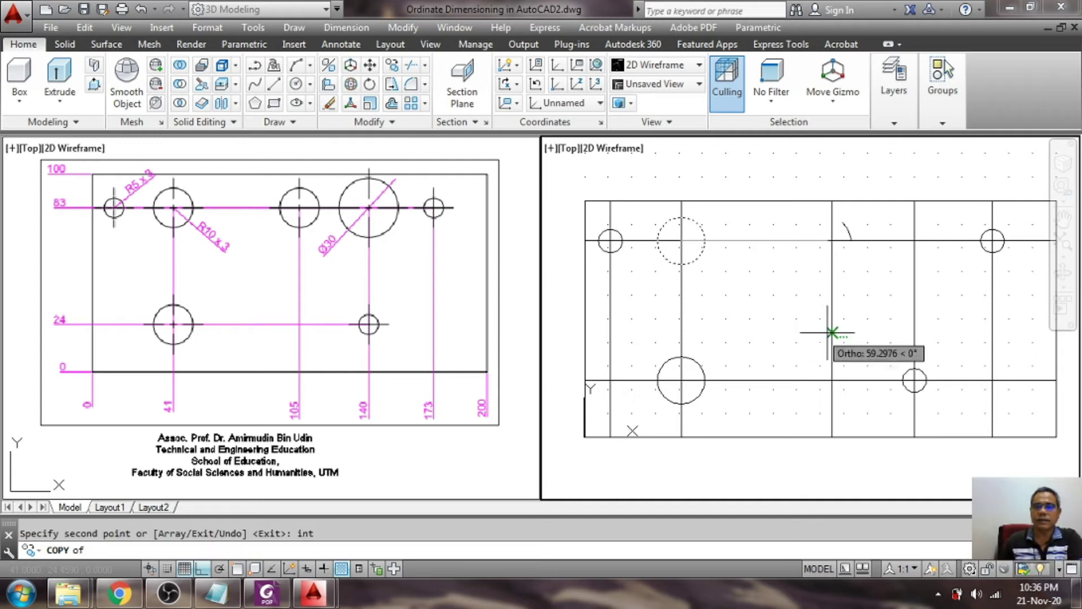
pyautogui.click(832, 241)
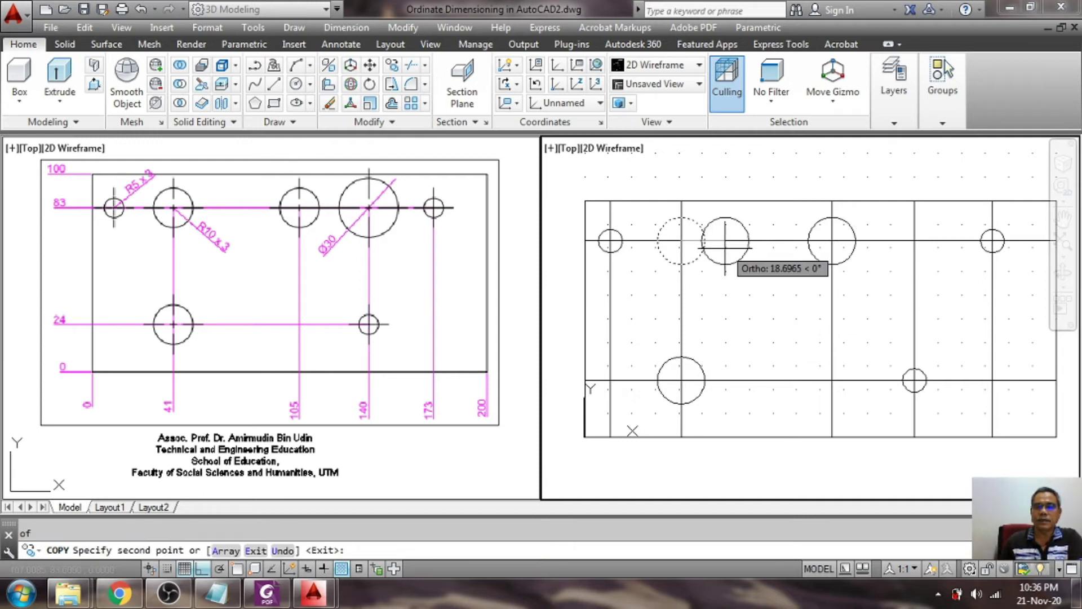
pyautogui.press('Return')
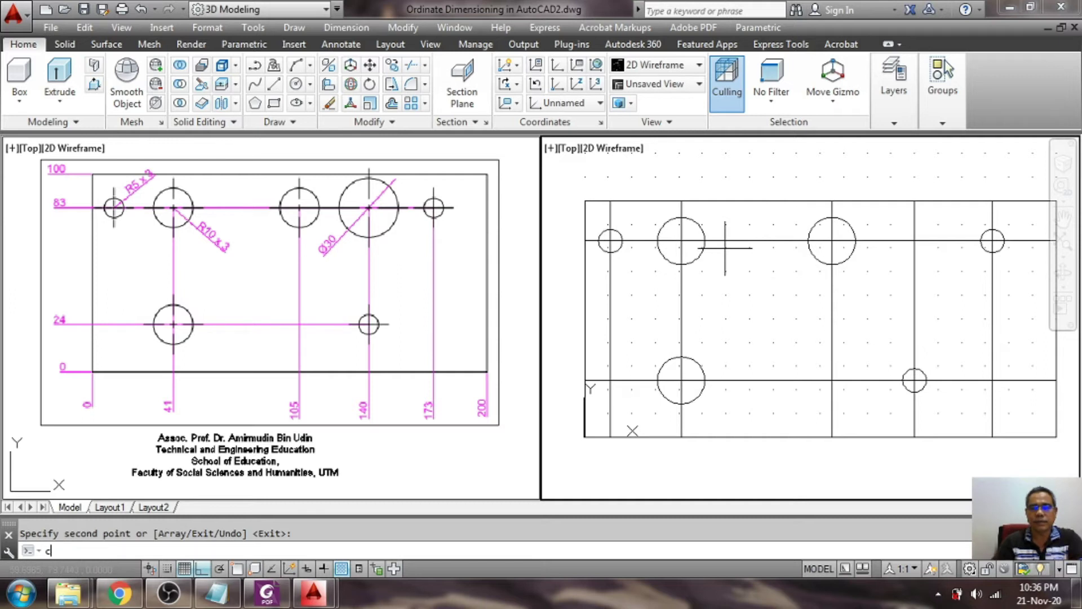
# - Draw a Ø30 circle centred on the 140/83 intersection
pyautogui.press('Return')
pyautogui.write('int')
pyautogui.press('Return')
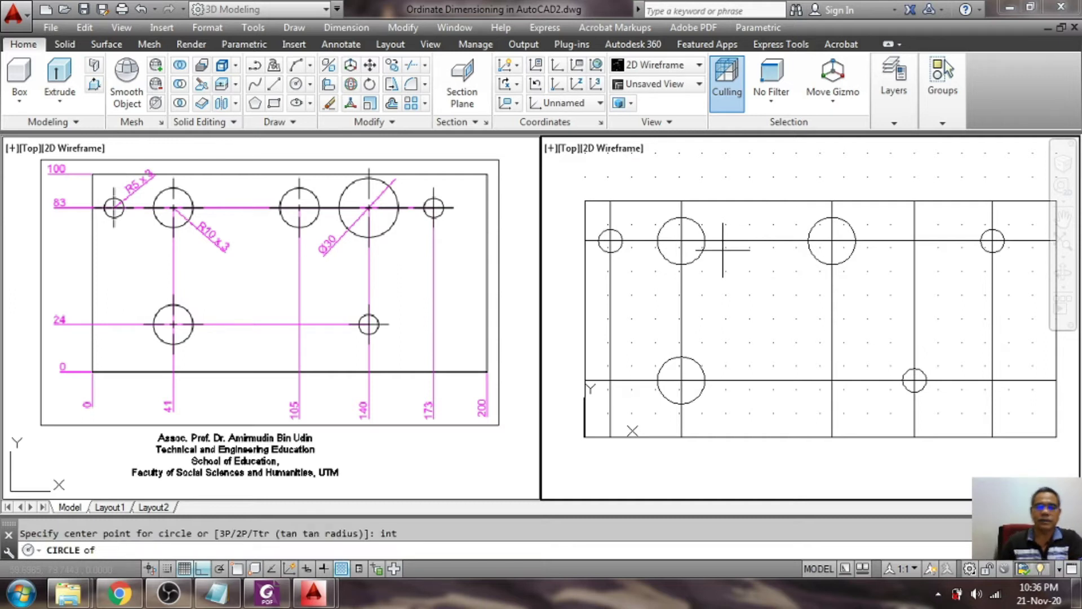
pyautogui.click(914, 241)
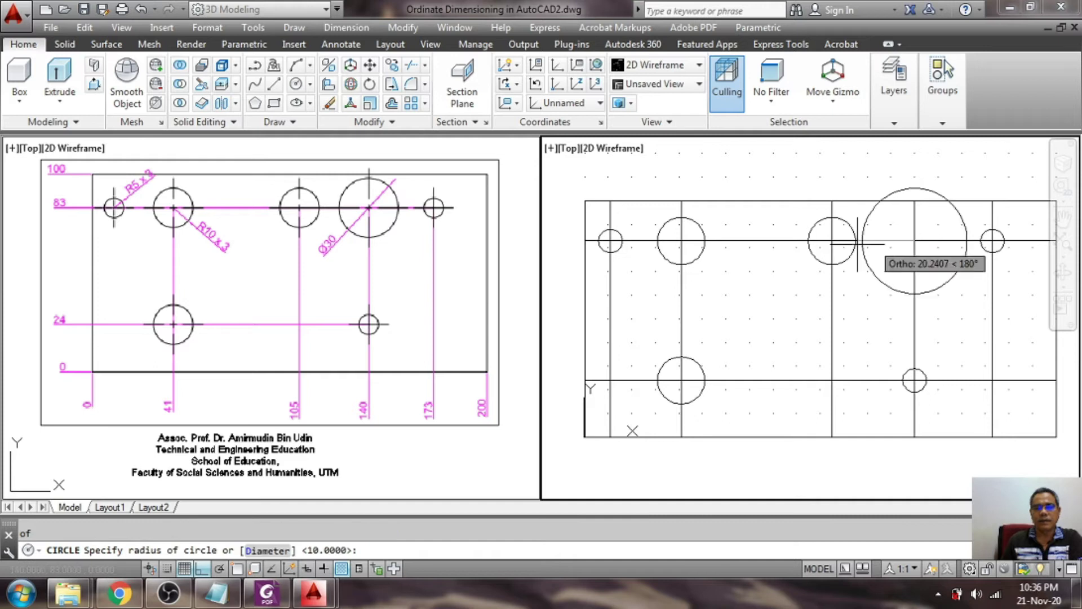
pyautogui.write('d')
pyautogui.press('Return')
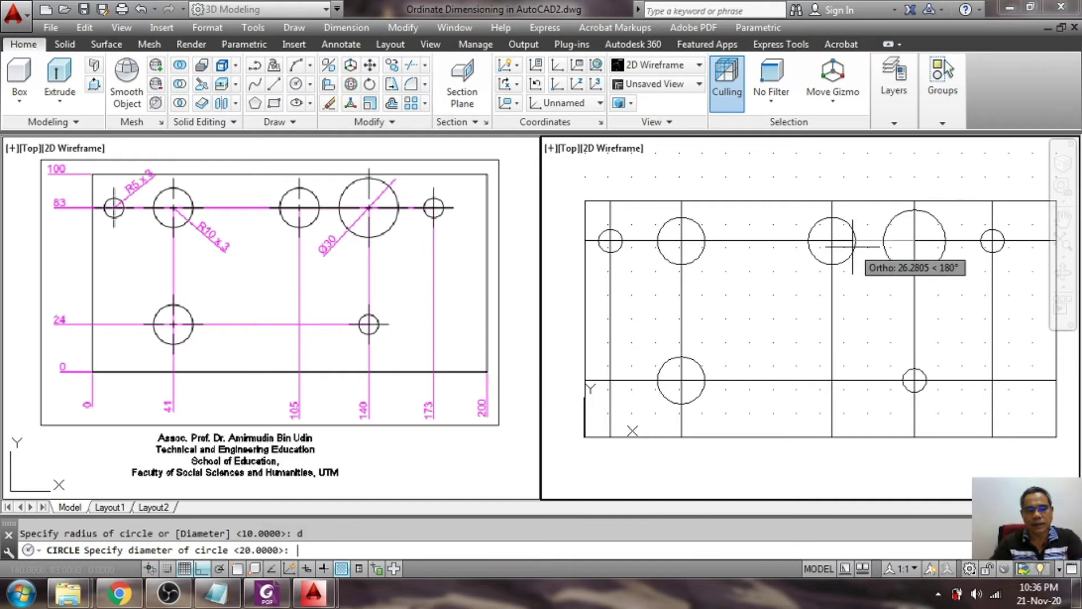
pyautogui.write('30')
pyautogui.press('Return')
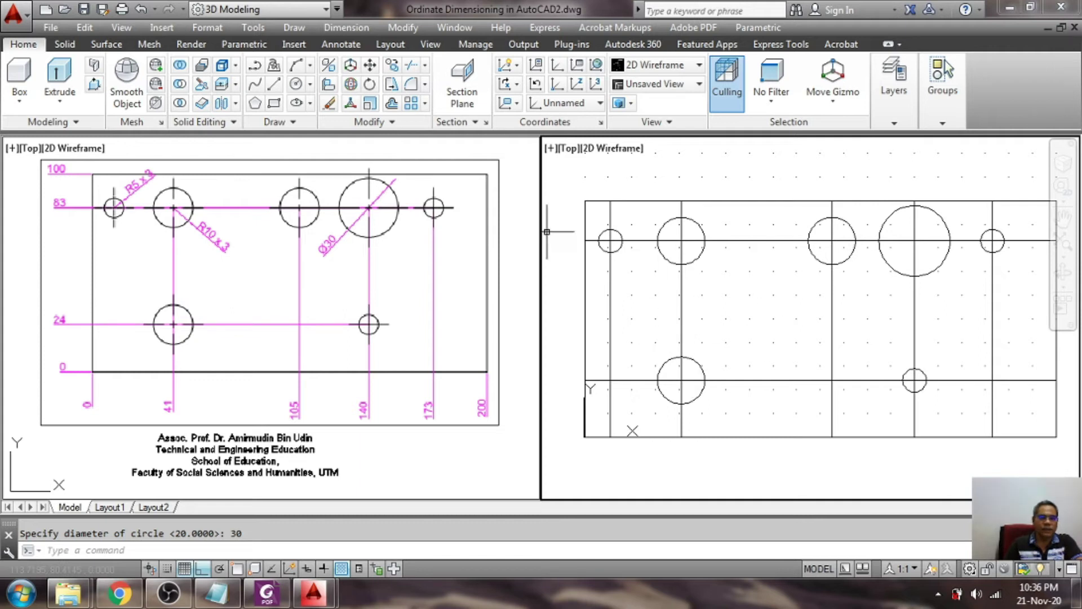
# - Keep layer 0's Continuous linetype and give it a 0.50 mm lineweight
pyautogui.click(222, 30)
pyautogui.click(225, 48)
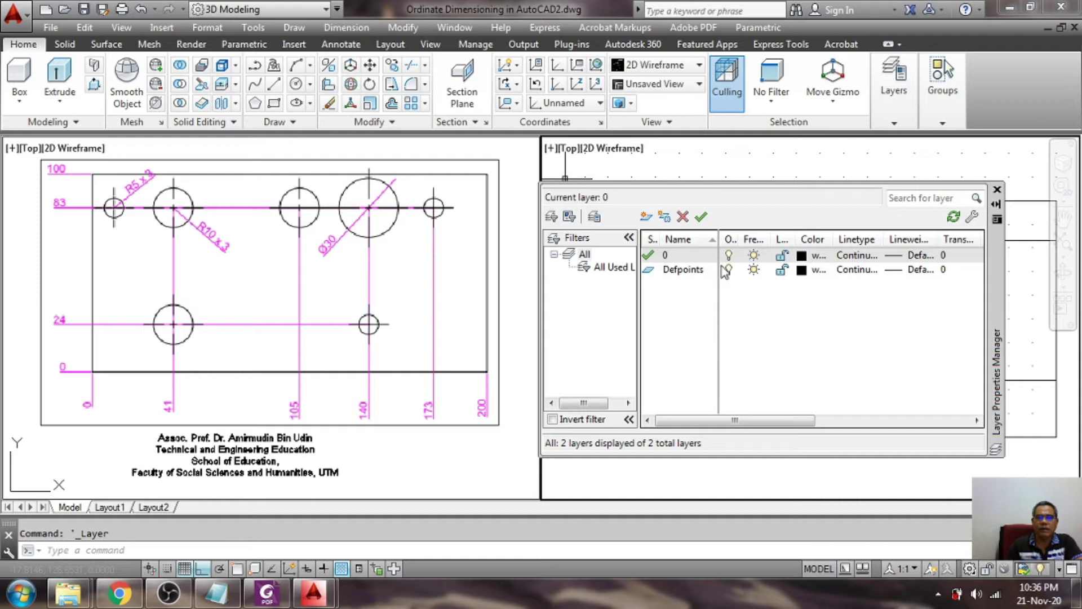
pyautogui.click(873, 260)
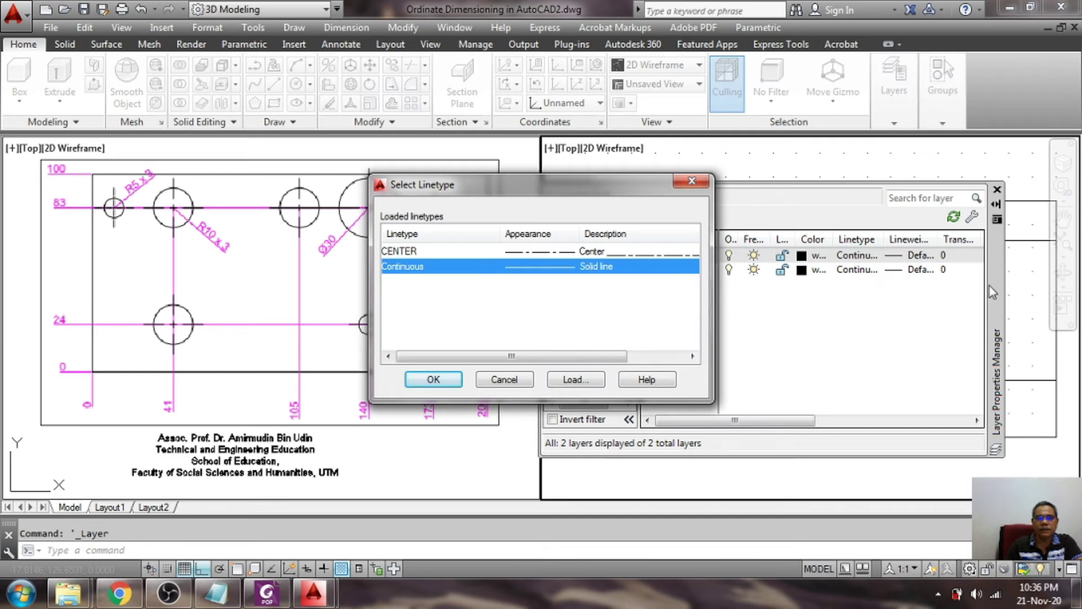
pyautogui.click(458, 387)
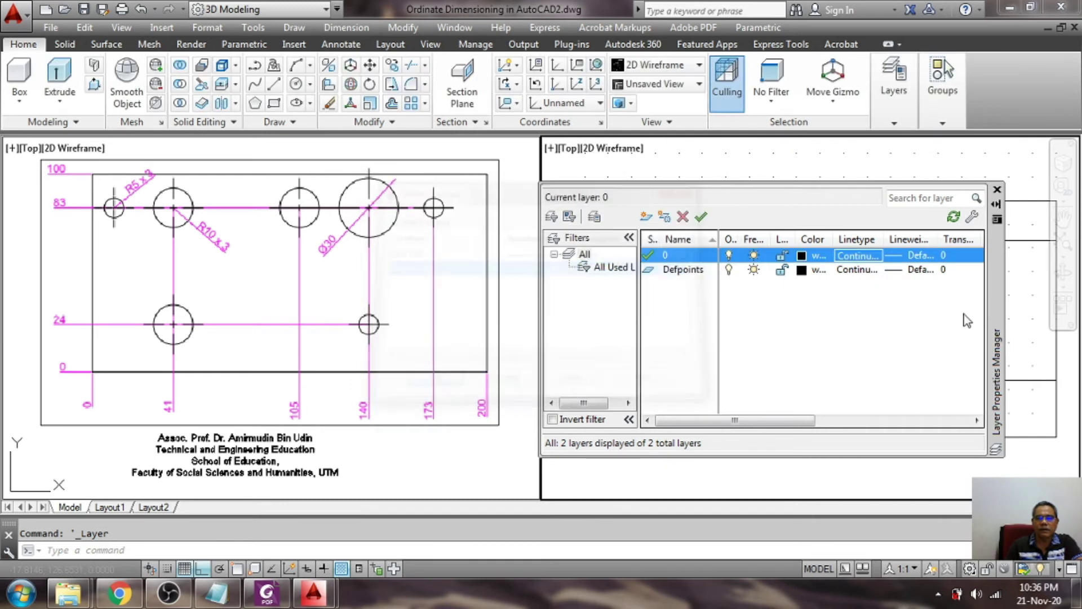
pyautogui.click(917, 261)
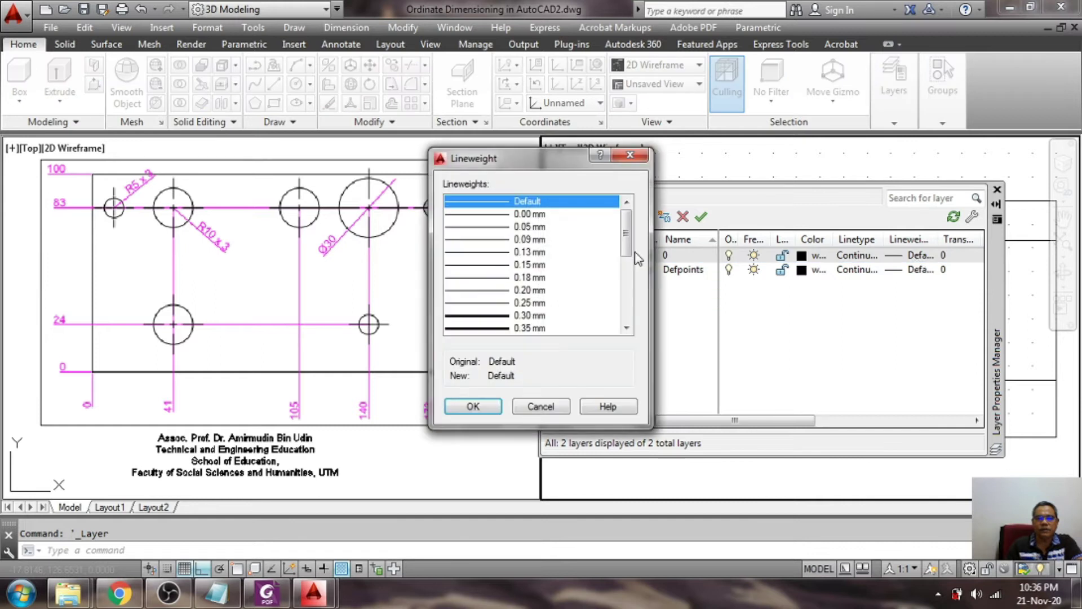
pyautogui.moveTo(627, 251); pyautogui.dragTo(637, 280)
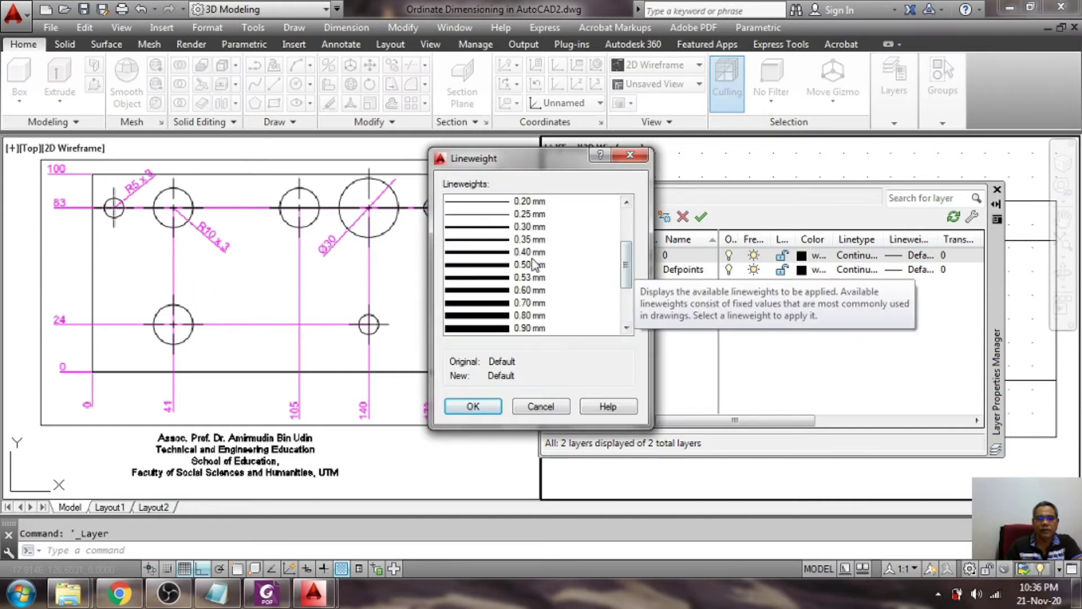
pyautogui.click(533, 265)
pyautogui.click(473, 406)
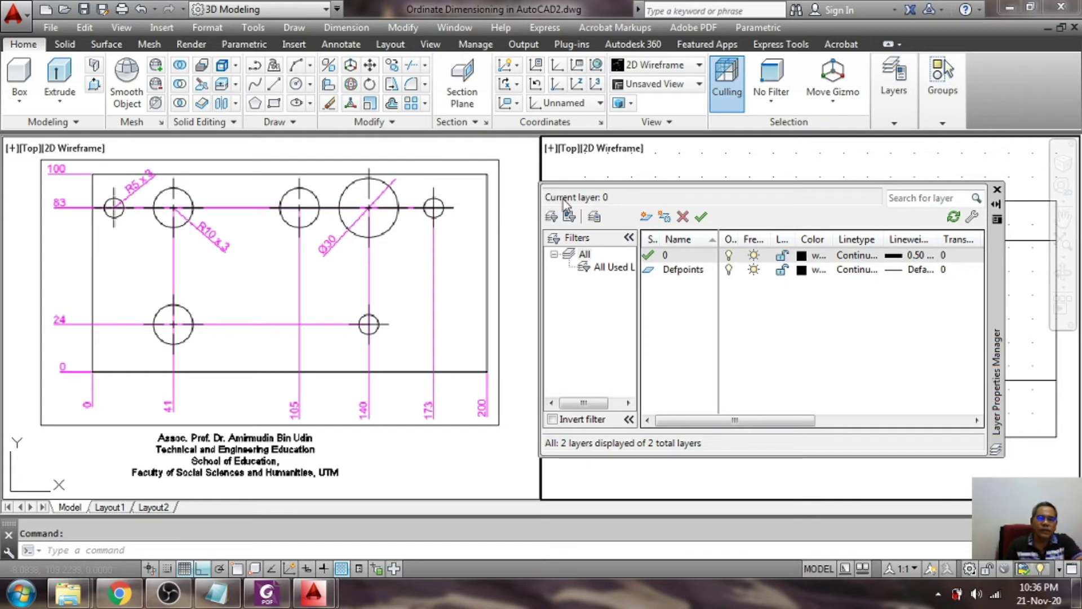
# - Add a new layer named DIM, coloured magenta, with a 0.20 mm lineweight
pyautogui.click(646, 217)
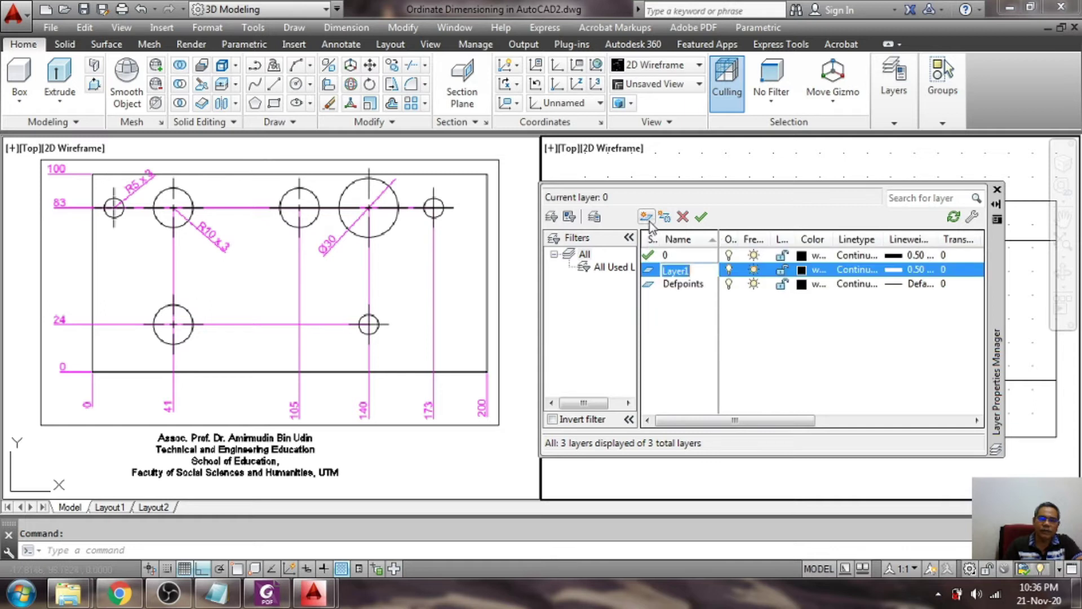
pyautogui.write('DIM')
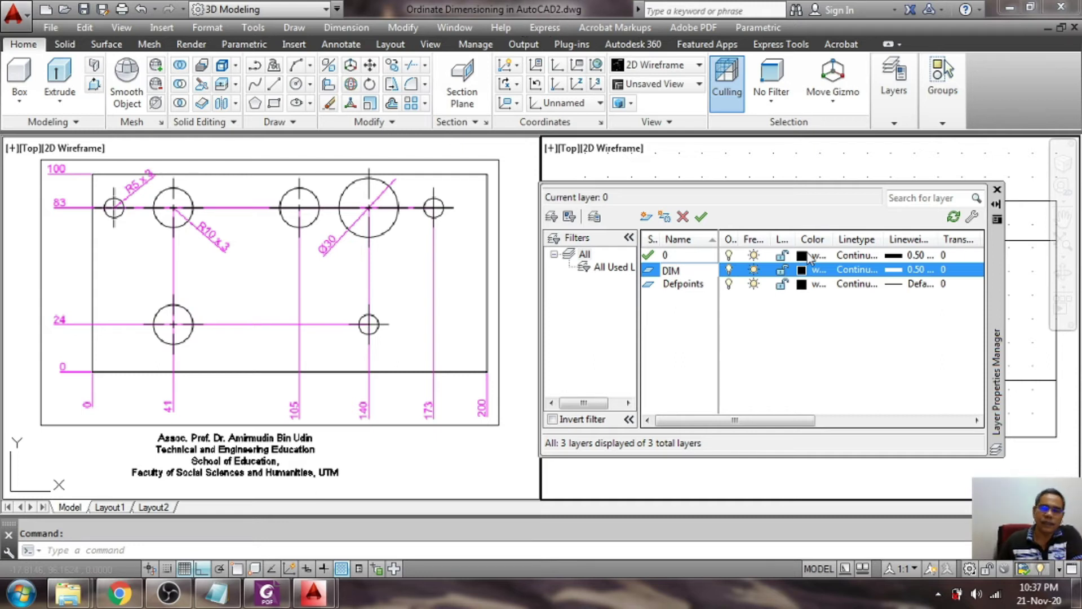
pyautogui.click(802, 270)
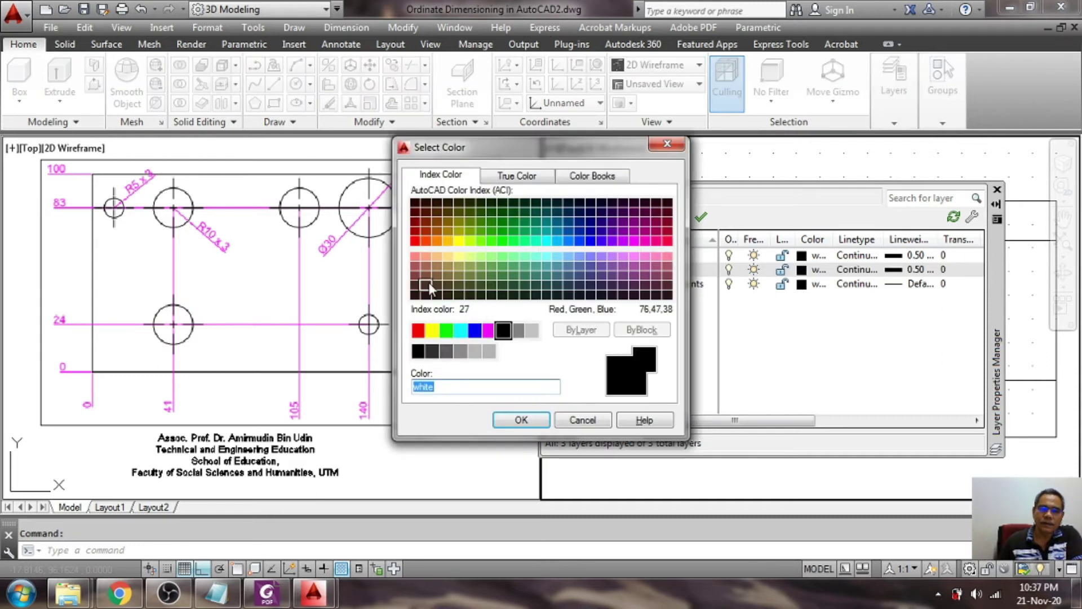
pyautogui.click(488, 335)
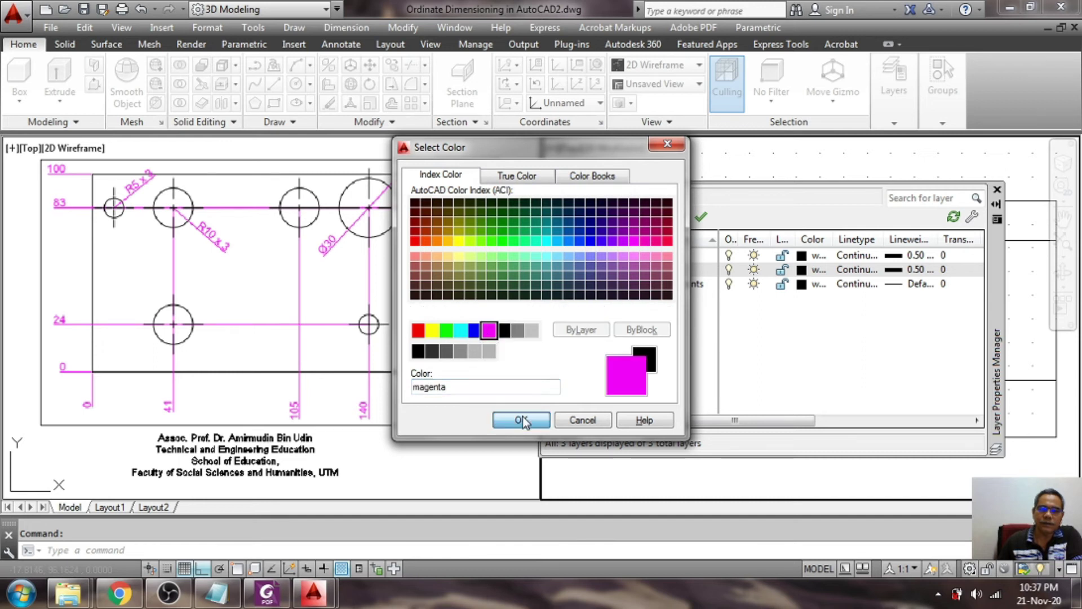
pyautogui.click(521, 420)
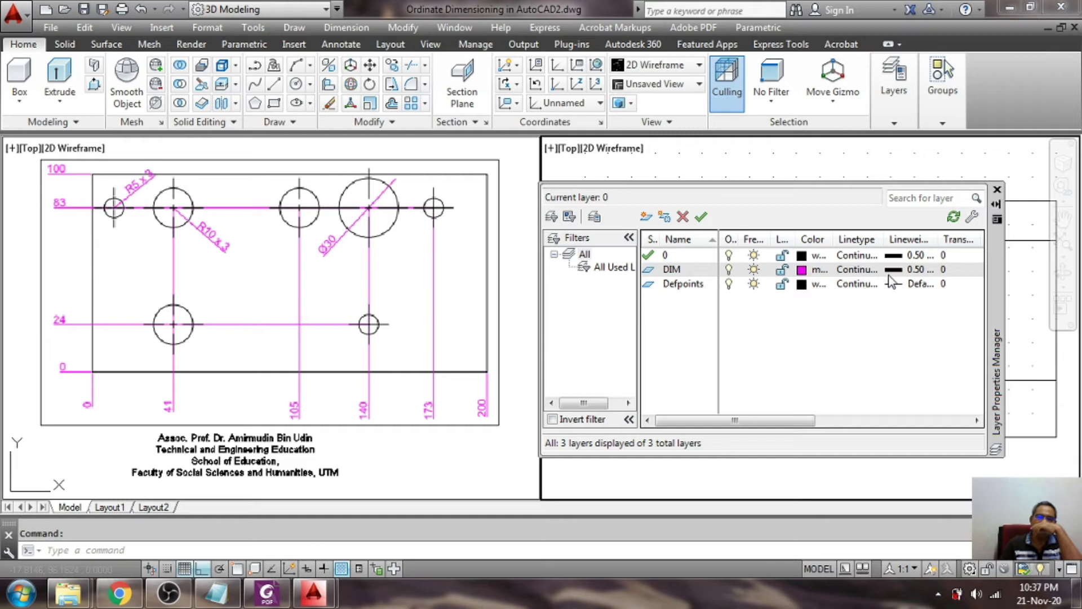
pyautogui.click(915, 271)
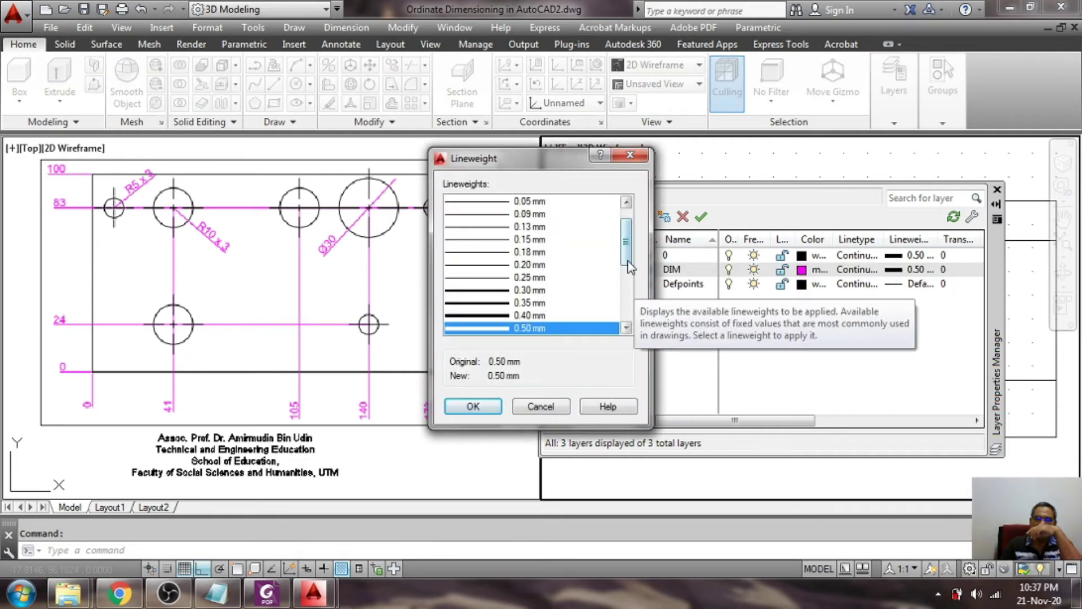
pyautogui.click(536, 268)
pyautogui.click(473, 407)
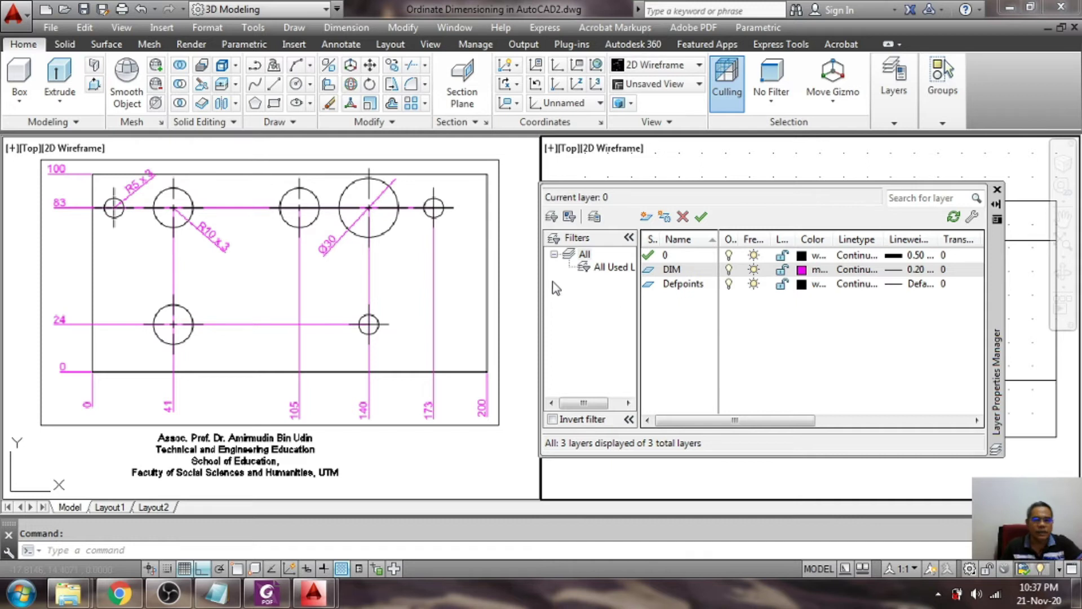
# - Create a CL layer coloured red with a 0.15 mm lineweight
pyautogui.click(645, 218)
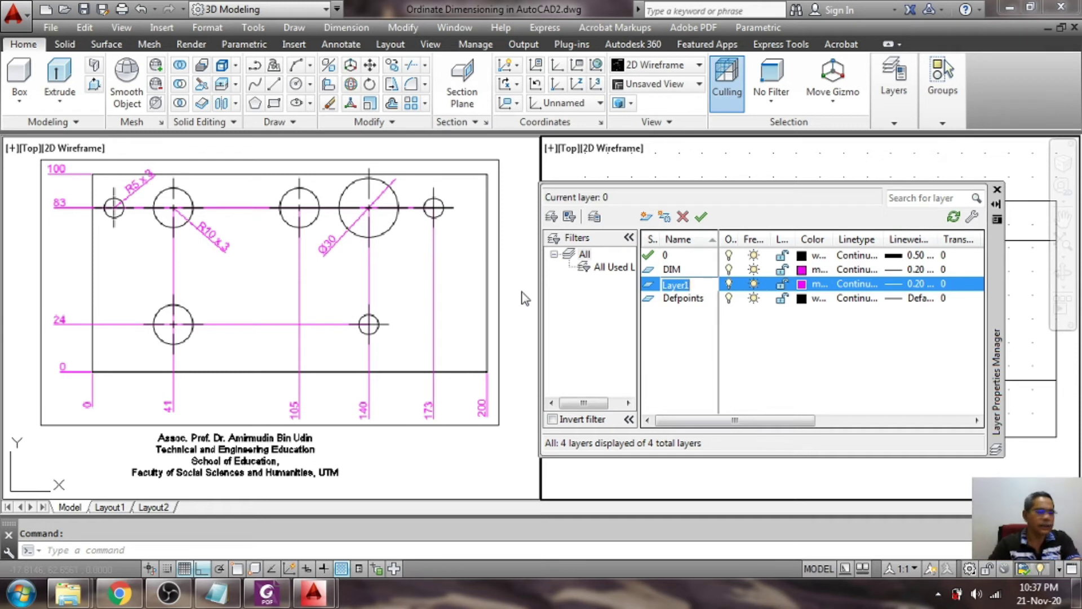
pyautogui.write('CL')
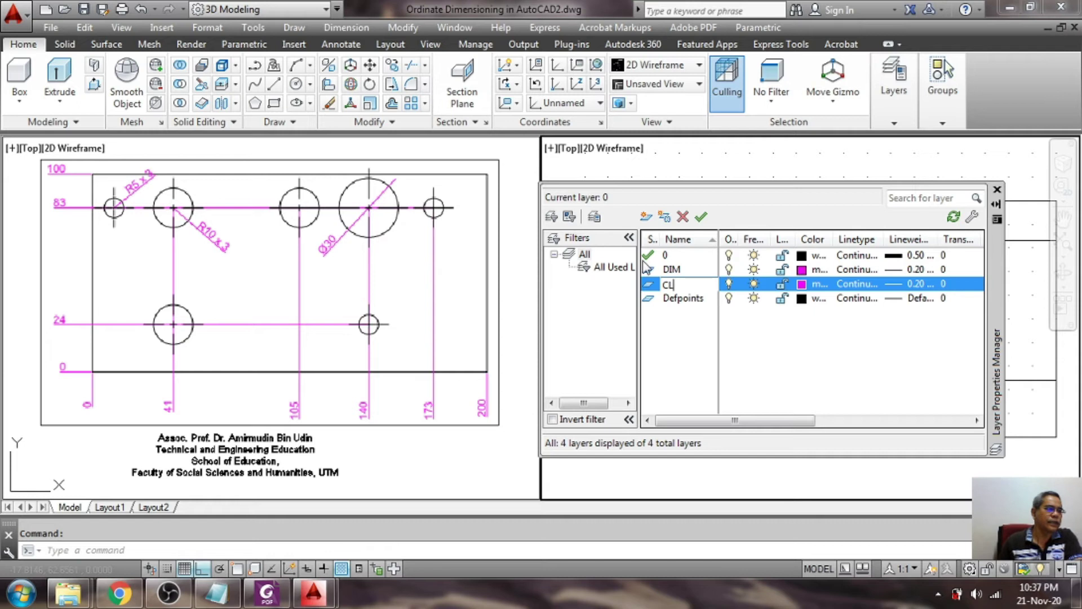
pyautogui.click(803, 284)
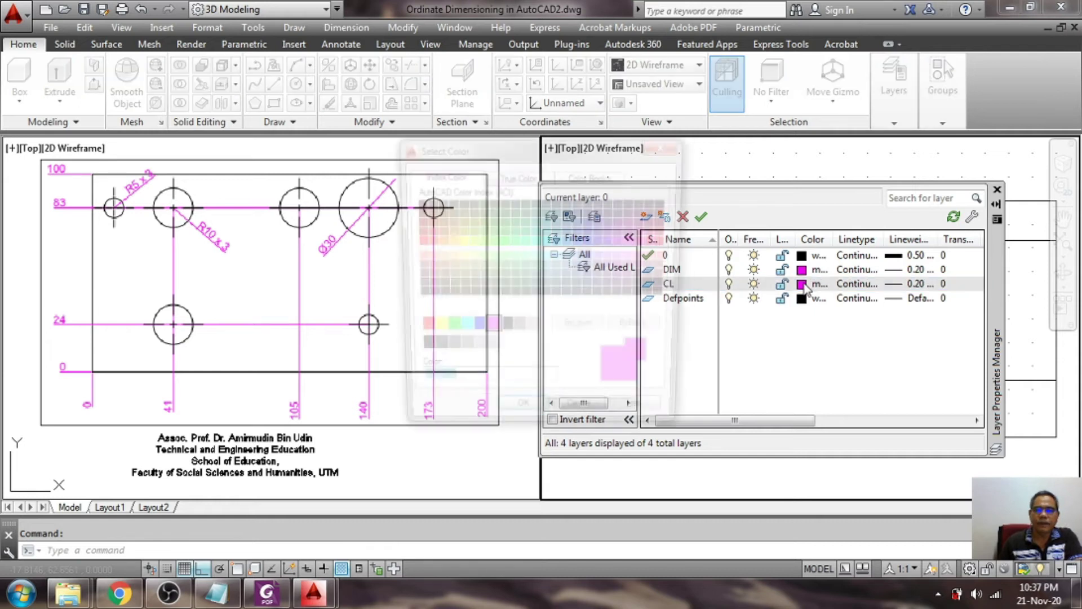
pyautogui.click(418, 329)
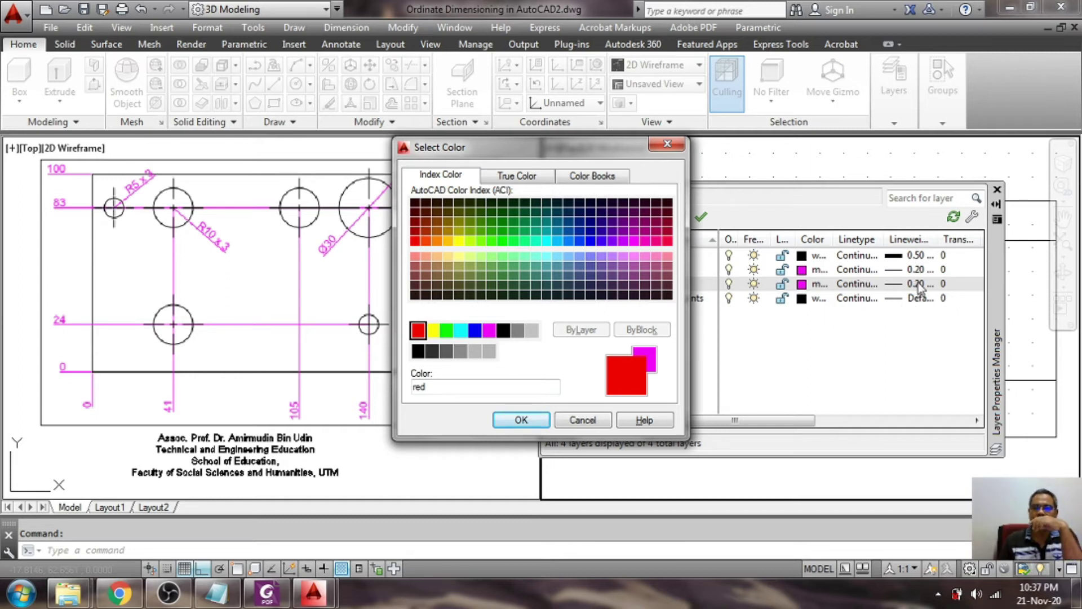
pyautogui.click(521, 419)
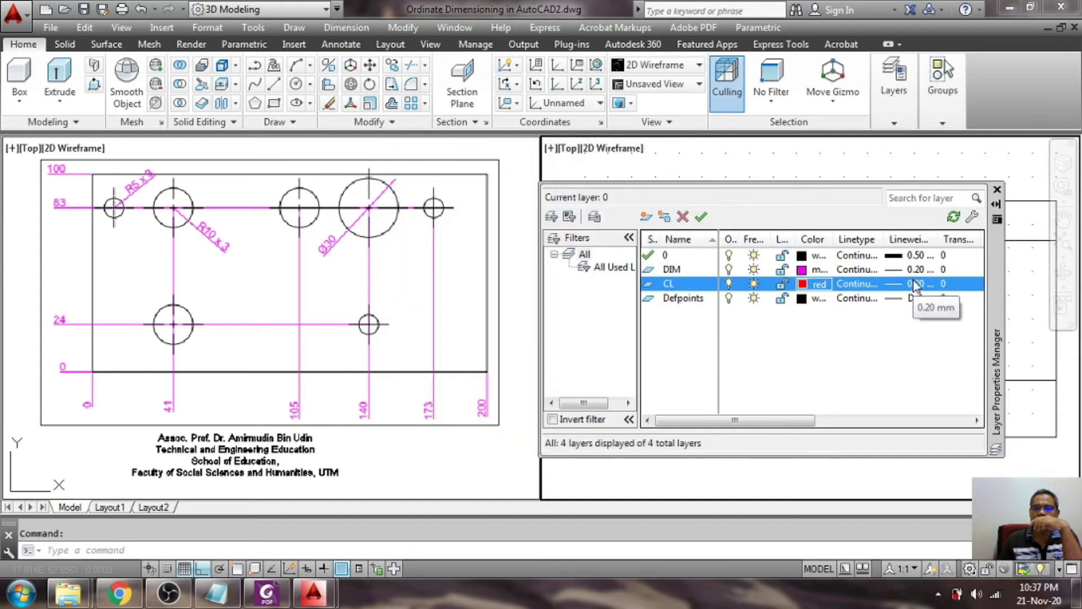
pyautogui.click(915, 284)
pyautogui.click(529, 253)
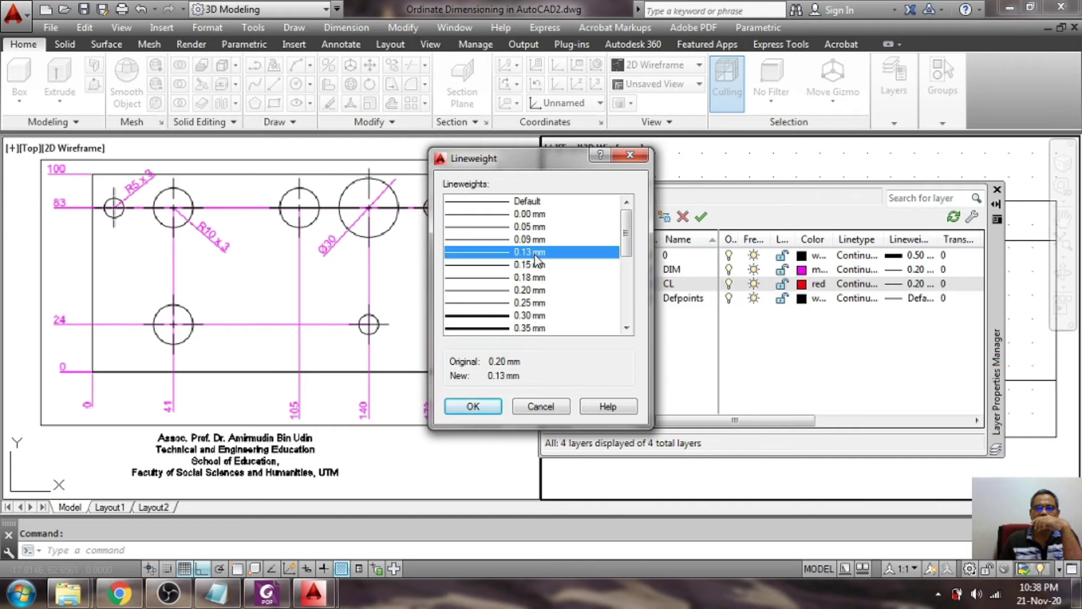
pyautogui.click(533, 265)
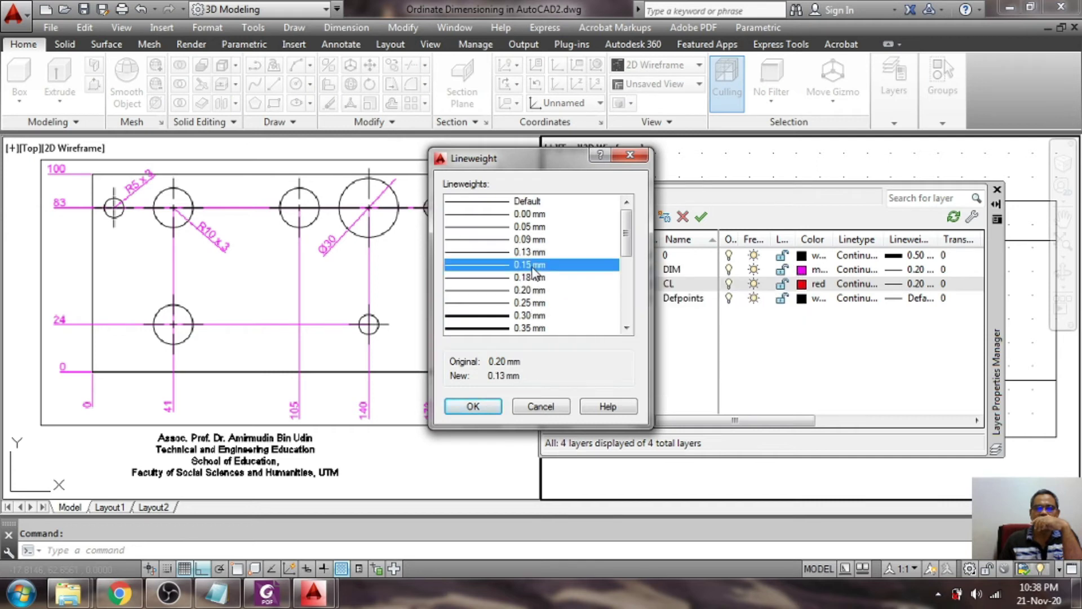
pyautogui.click(473, 406)
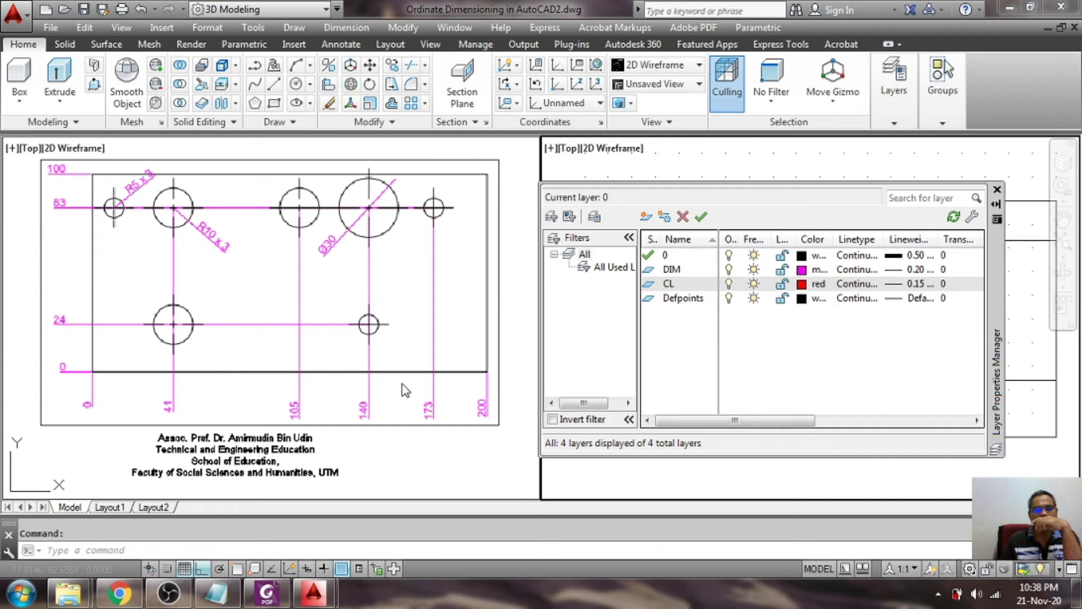
# - Make DIM the current layer and close the Layer Properties Manager
pyautogui.click(997, 191)
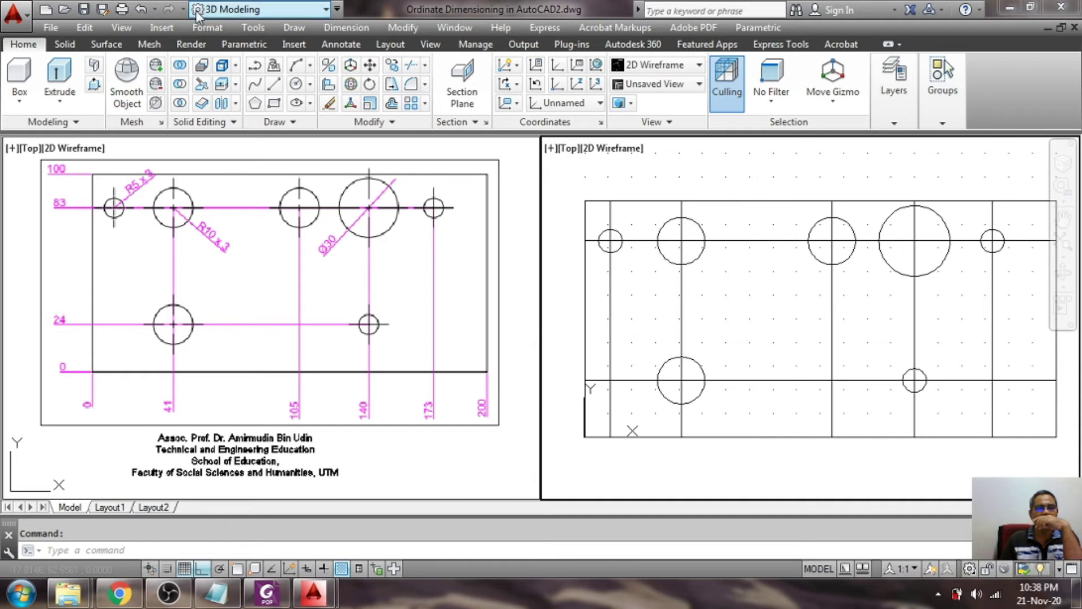
pyautogui.click(203, 27)
pyautogui.click(217, 50)
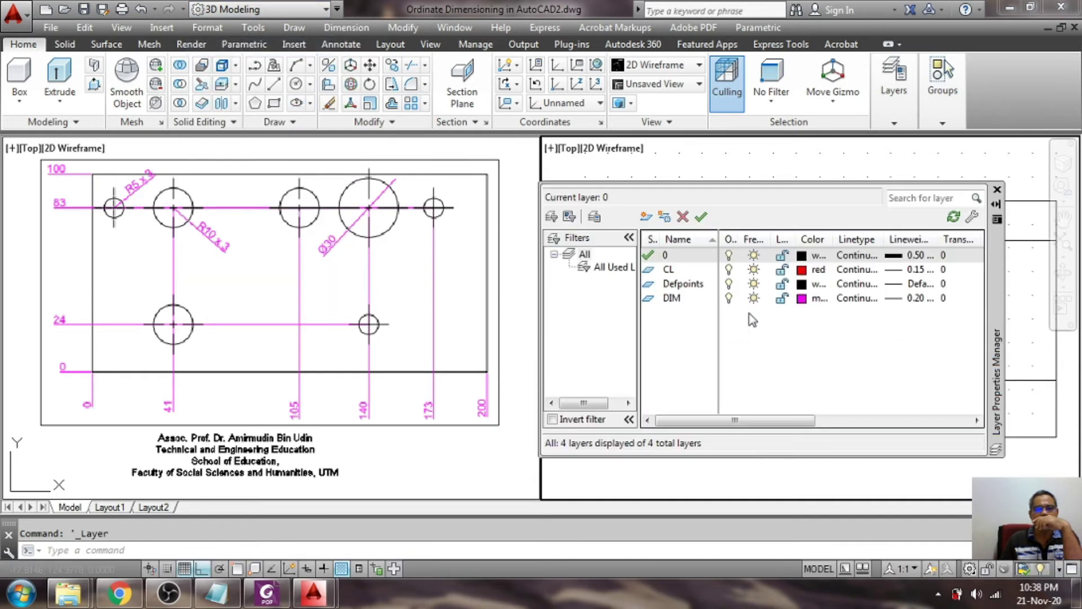
pyautogui.click(674, 298)
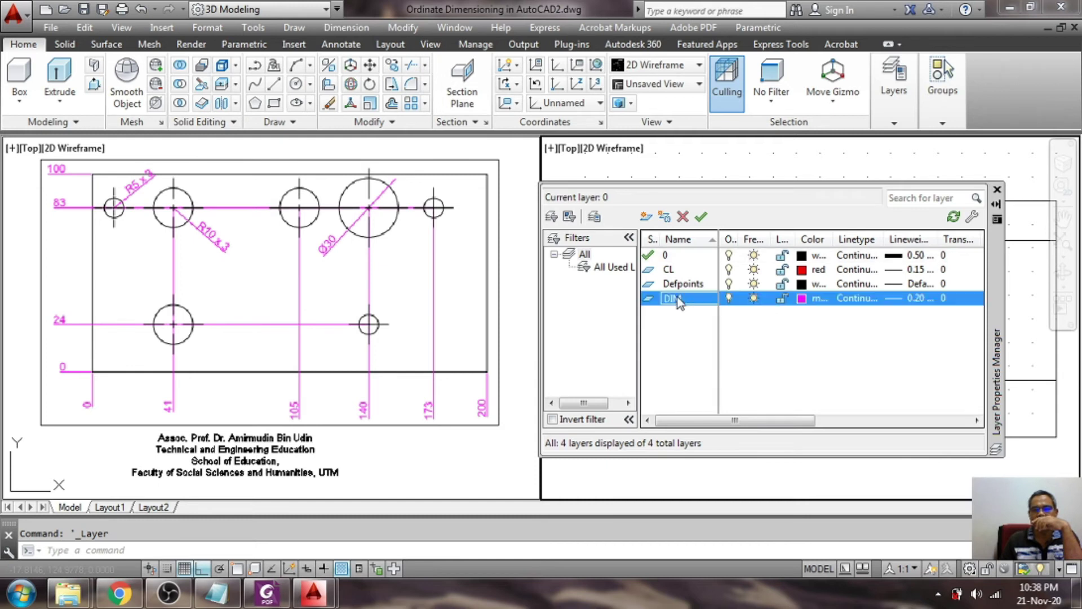
pyautogui.click(701, 217)
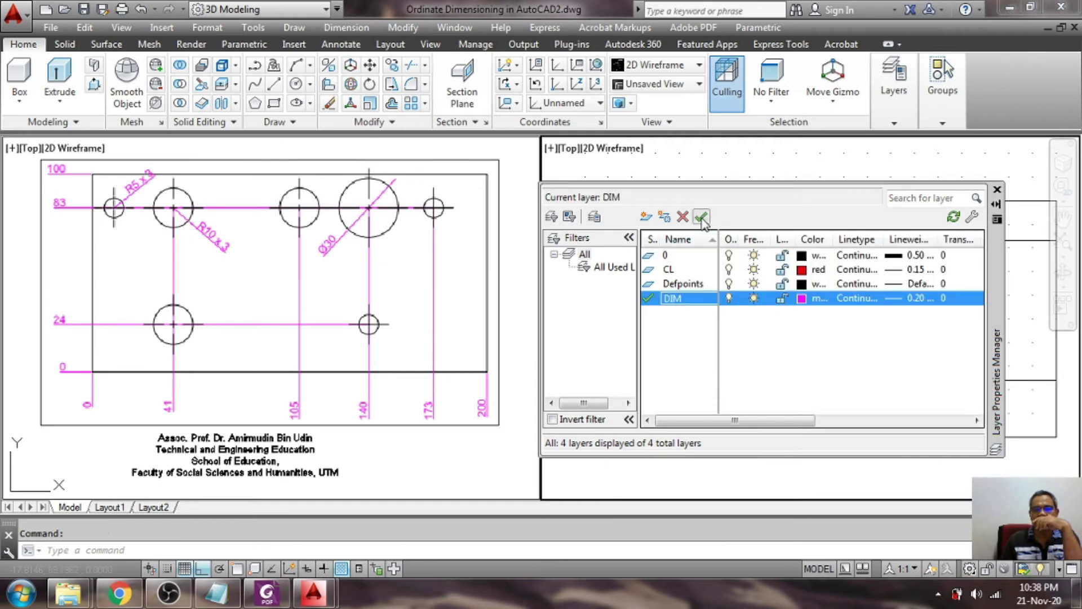
pyautogui.click(996, 190)
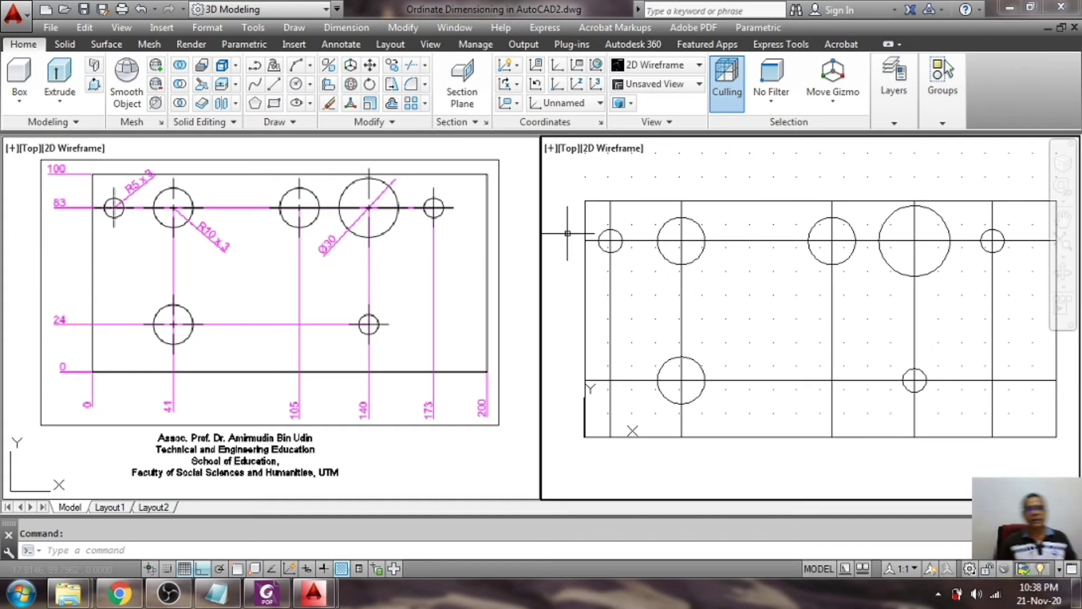
# - Place a 0 ordinate dimension at the 0,0 origin with its leader below the plate
pyautogui.click(333, 29)
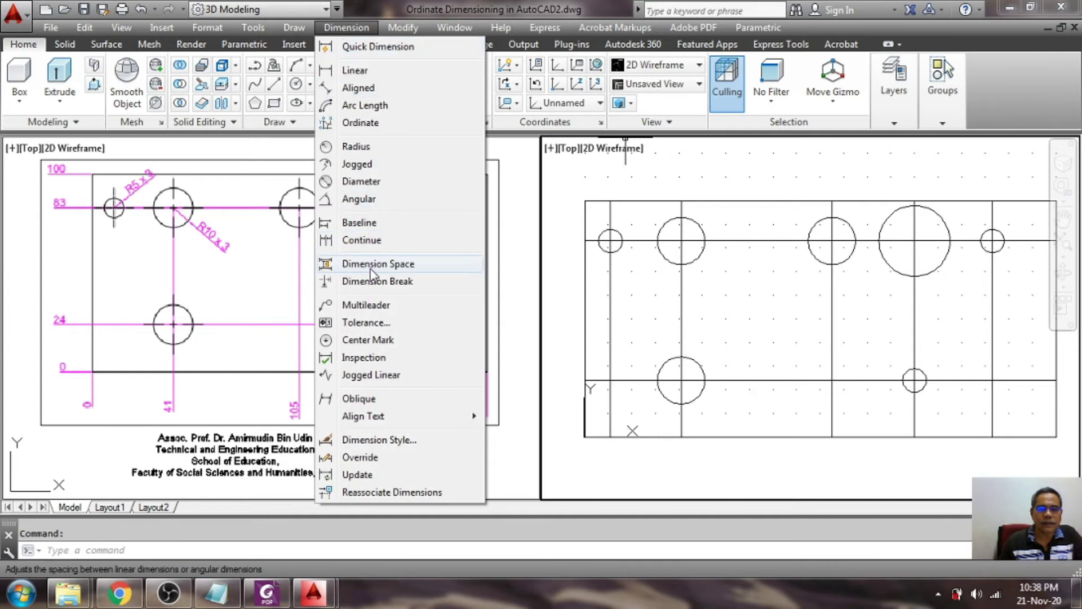
pyautogui.click(360, 123)
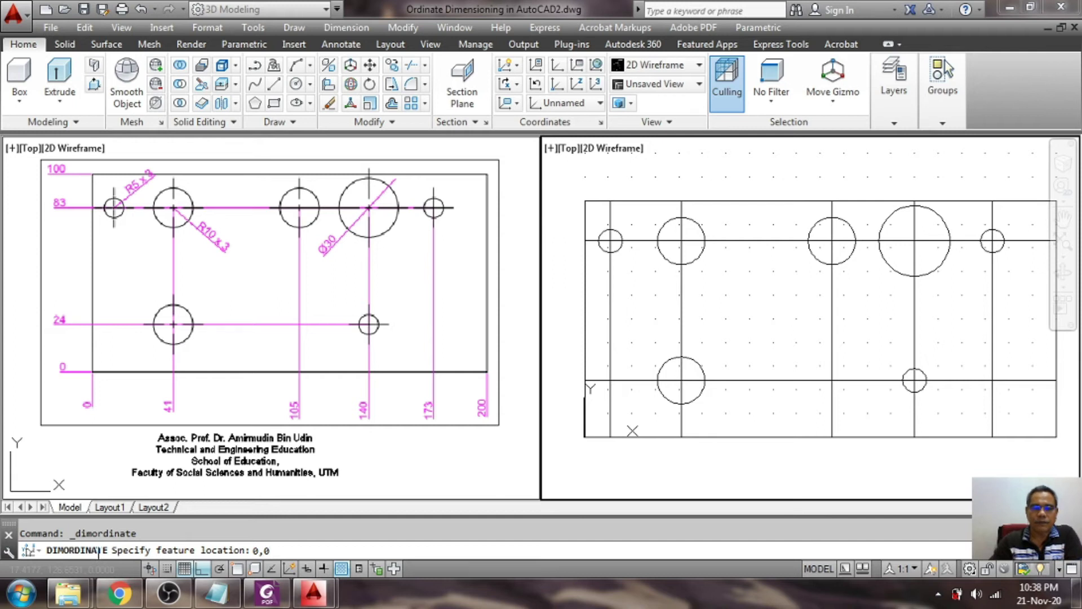
pyautogui.press('Return')
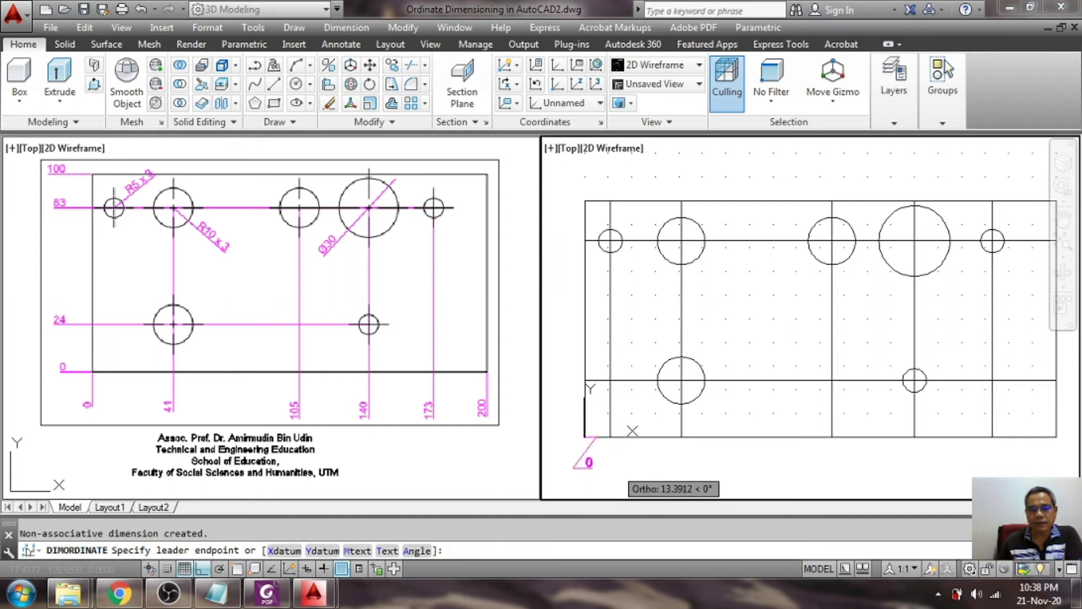
pyautogui.click(605, 466)
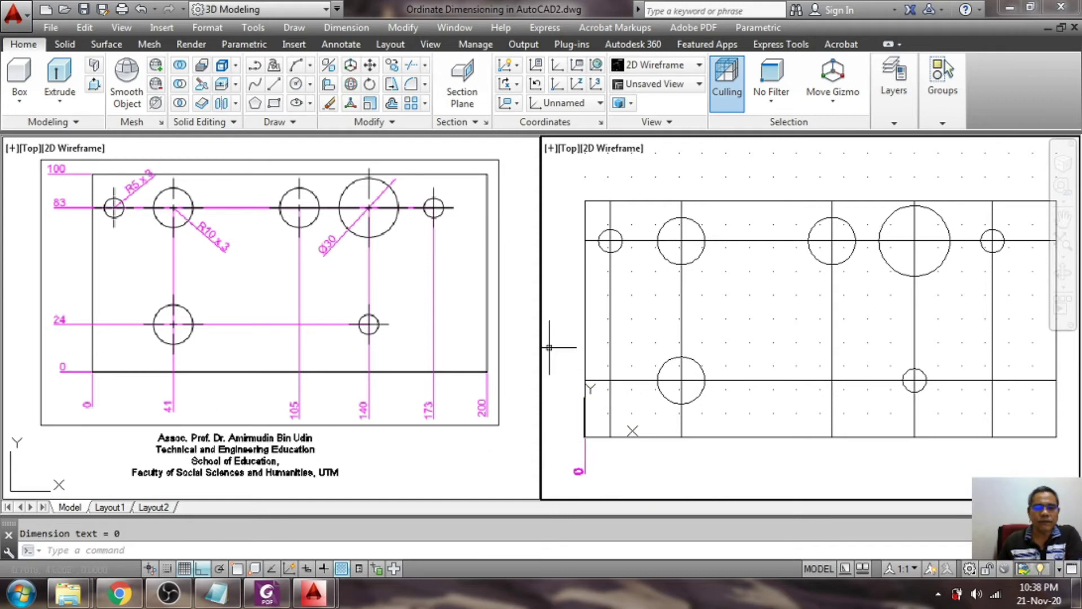
# - Erase the seven construction lines running through the hole centres
pyautogui.write('e')
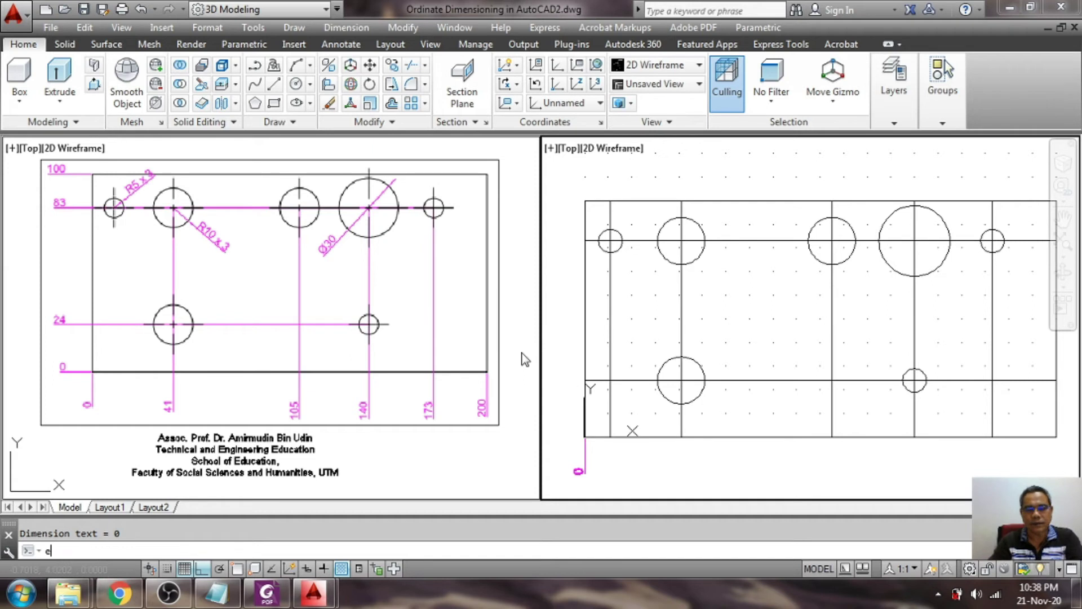
pyautogui.press('Return')
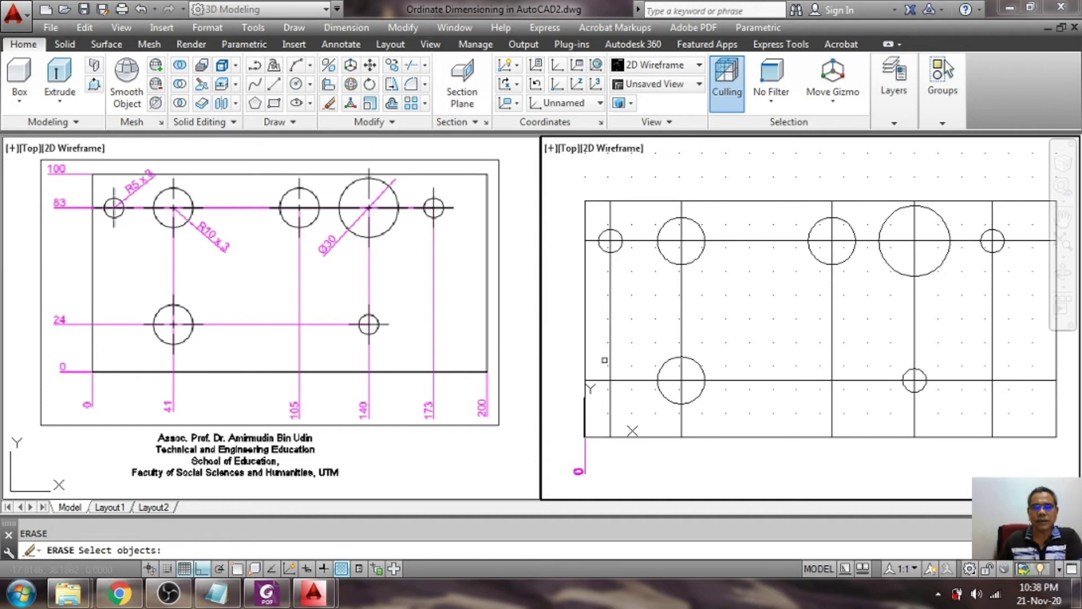
pyautogui.click(609, 364)
pyautogui.click(619, 378)
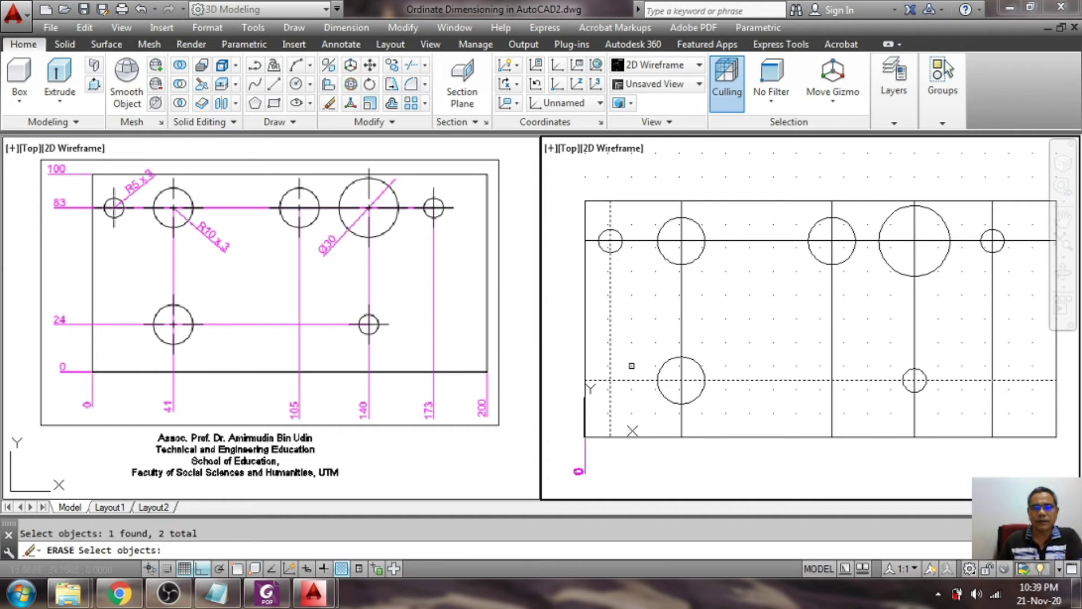
pyautogui.click(681, 324)
pyautogui.click(738, 239)
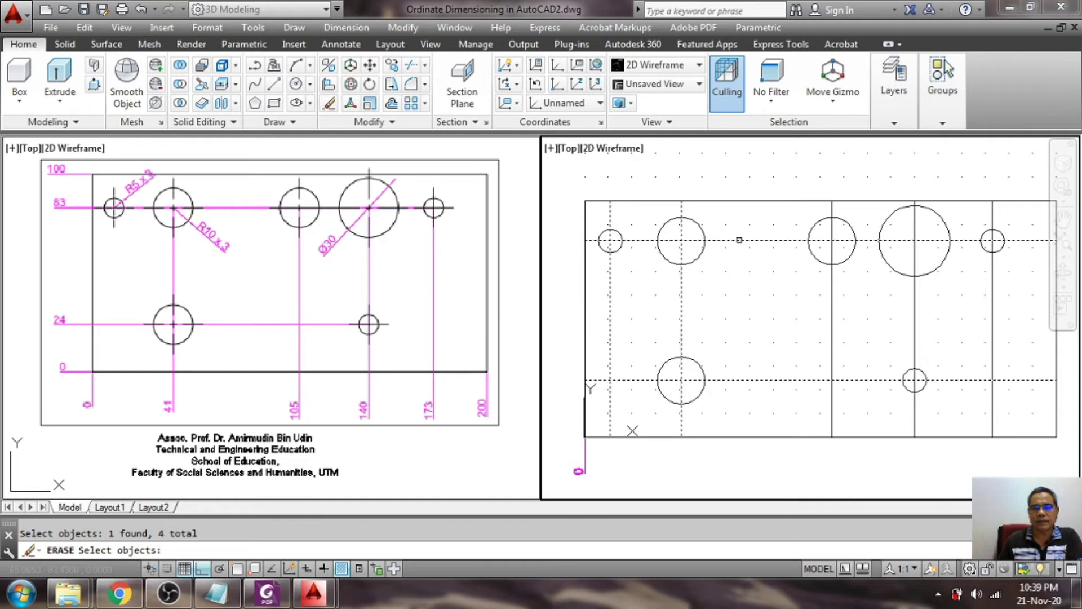
pyautogui.click(832, 289)
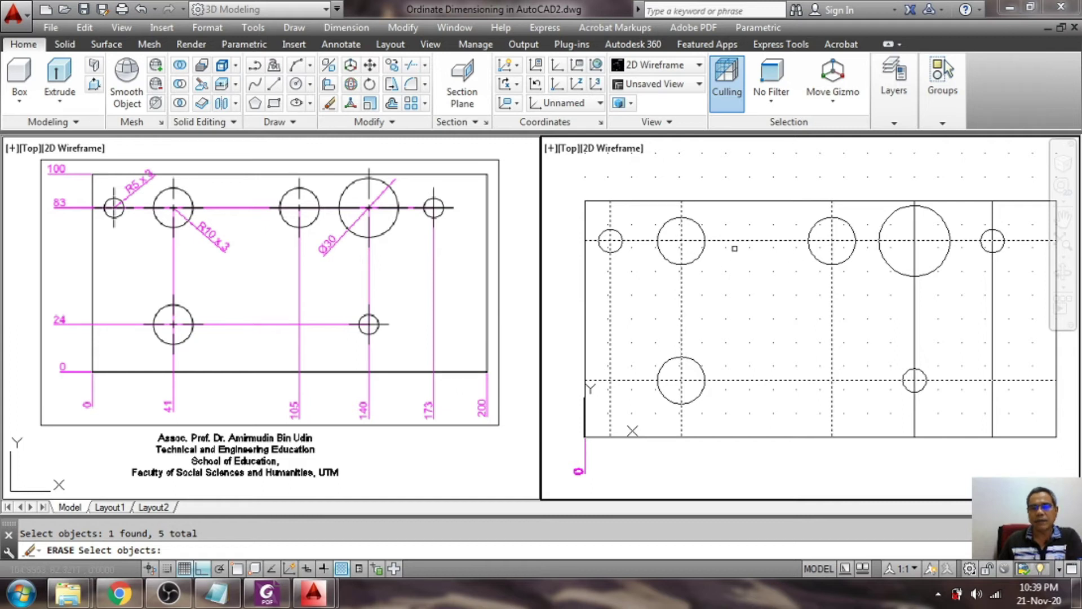
pyautogui.click(913, 332)
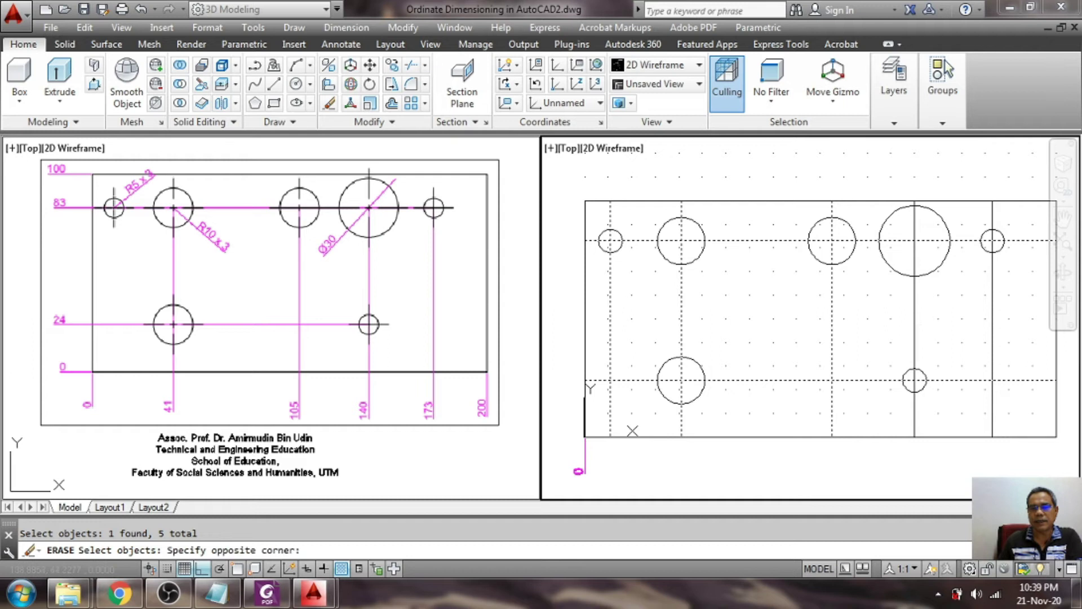
pyautogui.click(913, 333)
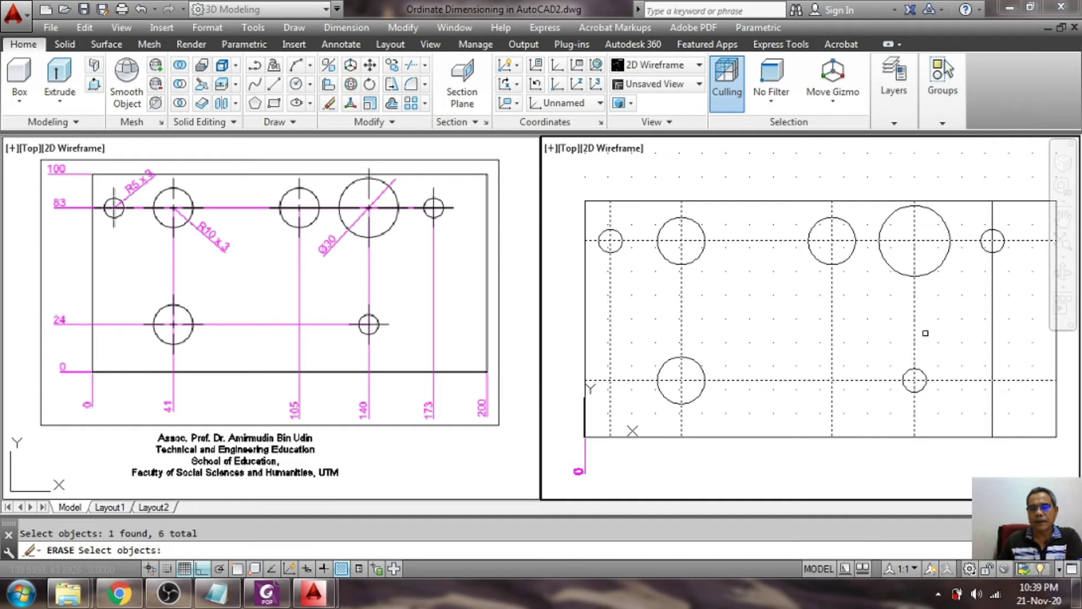
pyautogui.click(990, 332)
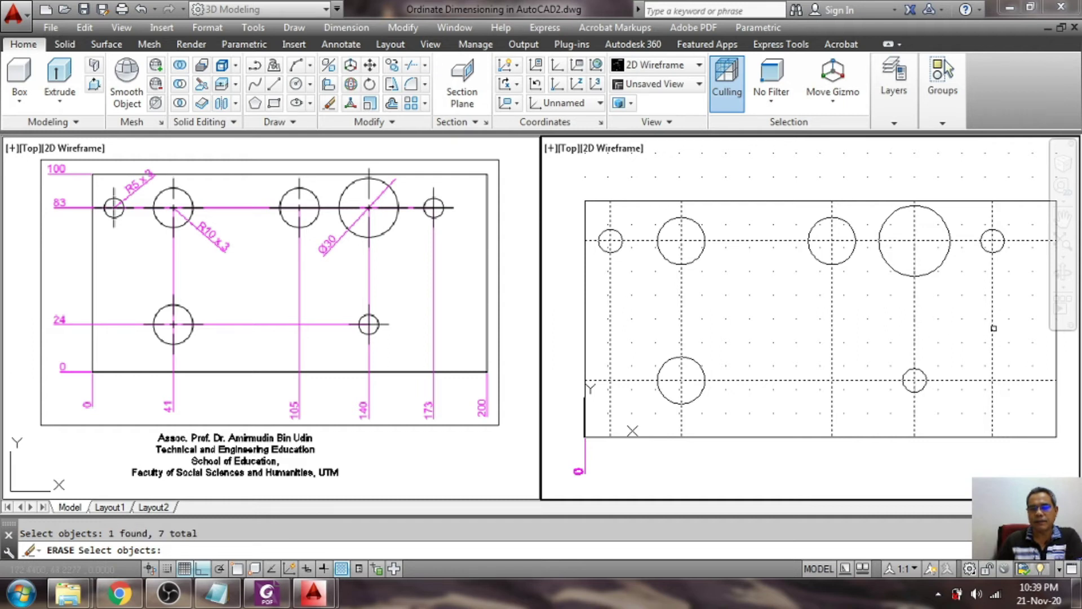
pyautogui.press('Return')
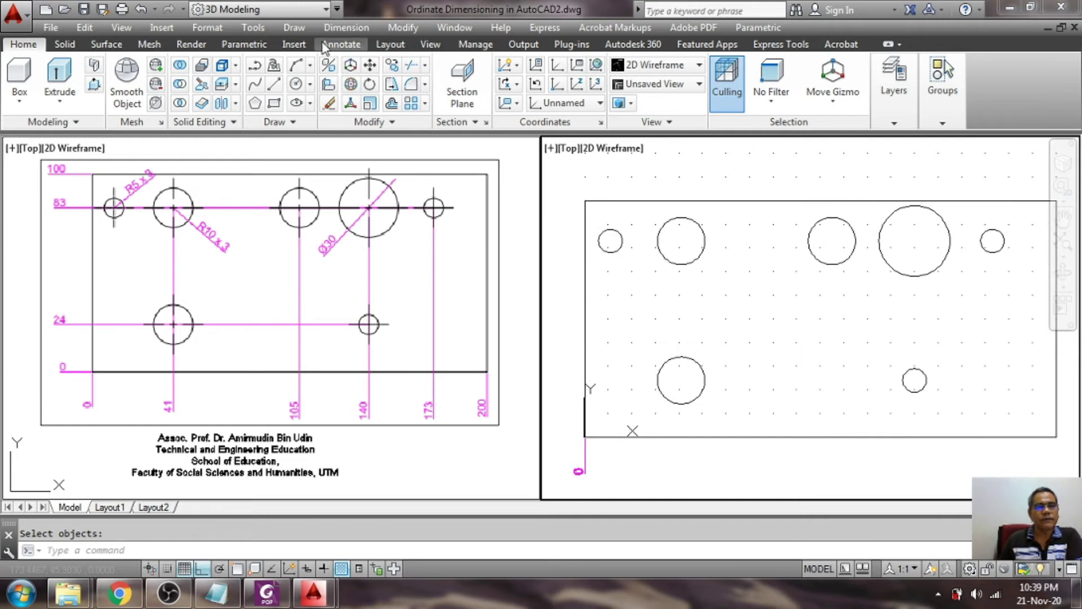
# - Continue the ordinate chain to hole centres at 11, 41 and 105 using CEN snaps
pyautogui.click(341, 27)
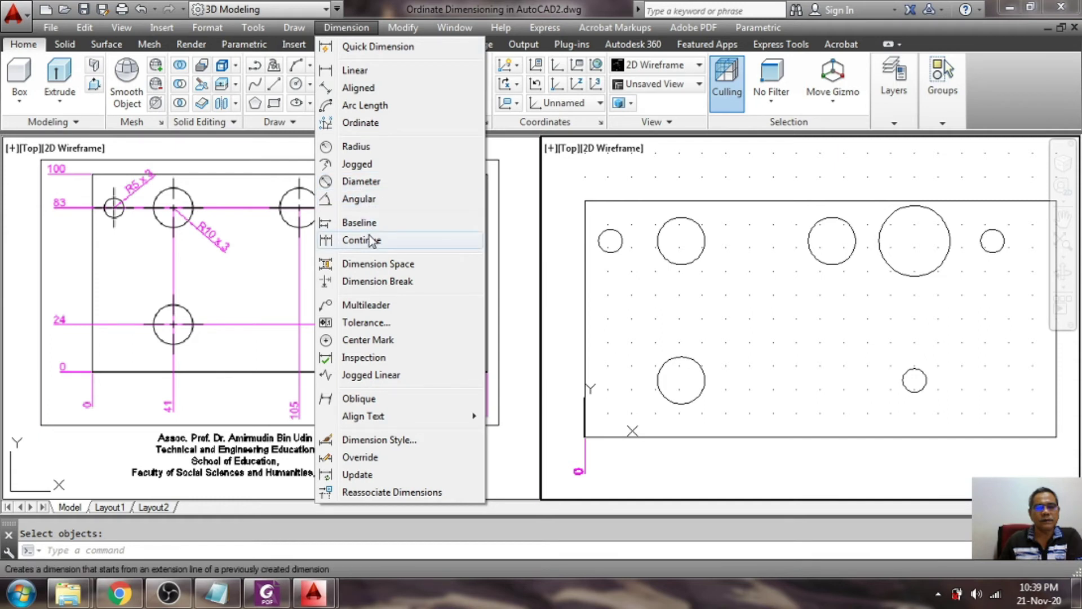
pyautogui.click(364, 240)
pyautogui.write('c')
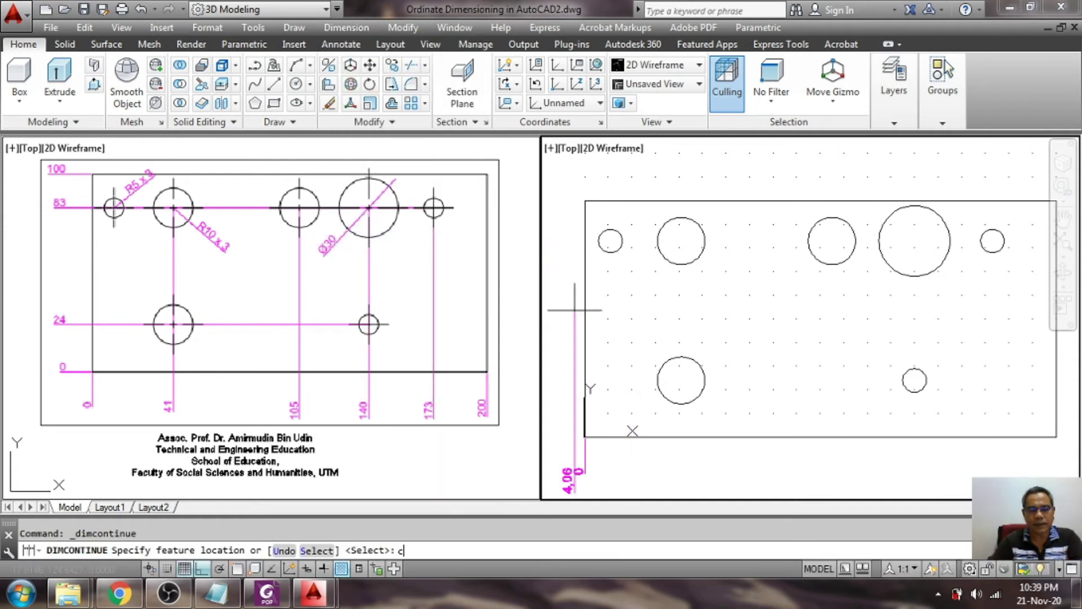
pyautogui.write('en')
pyautogui.press('Return')
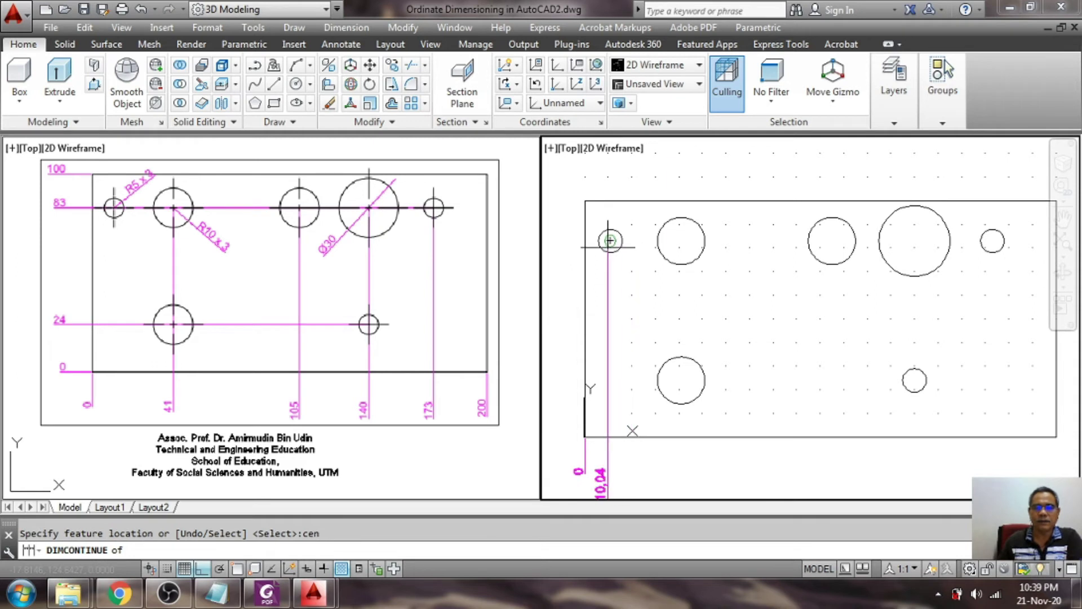
pyautogui.click(609, 237)
pyautogui.write('cen')
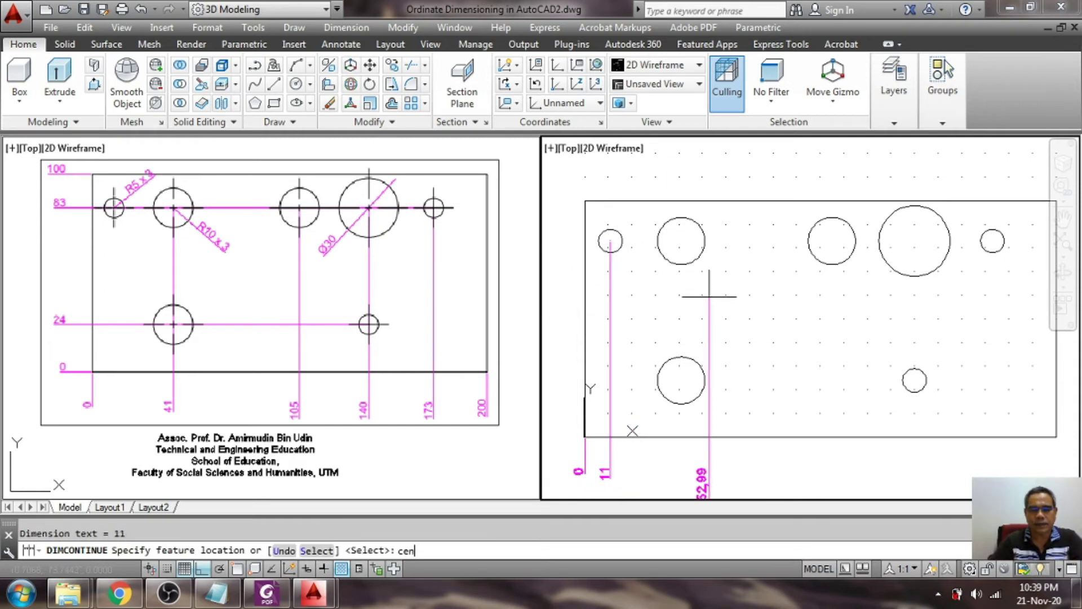
pyautogui.press('Return')
pyautogui.click(681, 243)
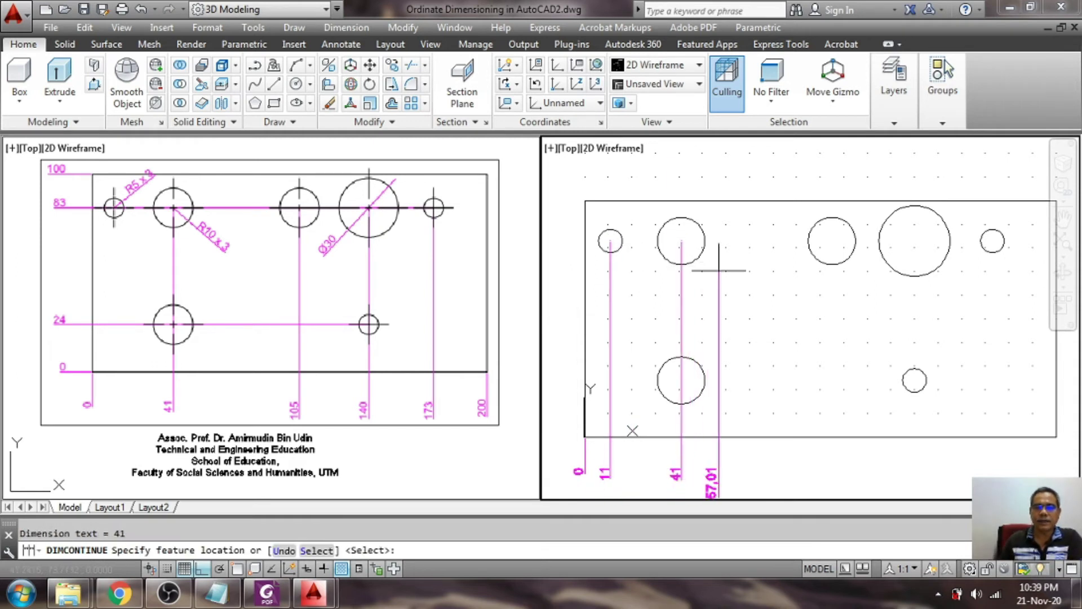
# - Add ordinates 140 and 173 at hole centres and 200 at the bottom-right corner
pyautogui.write('cen')
pyautogui.press('Return')
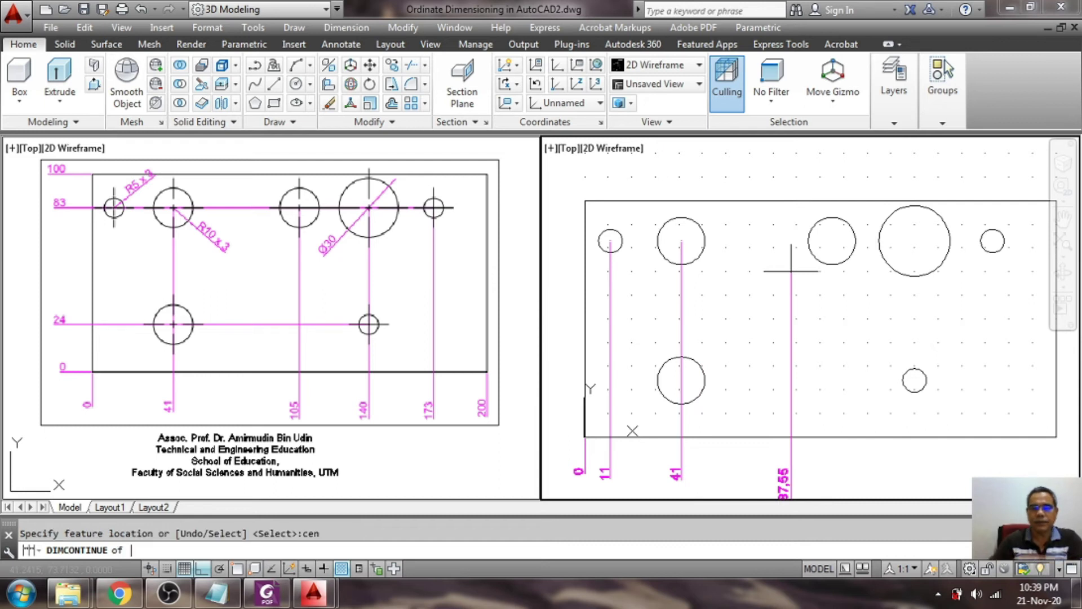
pyautogui.click(831, 241)
pyautogui.write('cen')
pyautogui.press('Return')
pyautogui.click(913, 243)
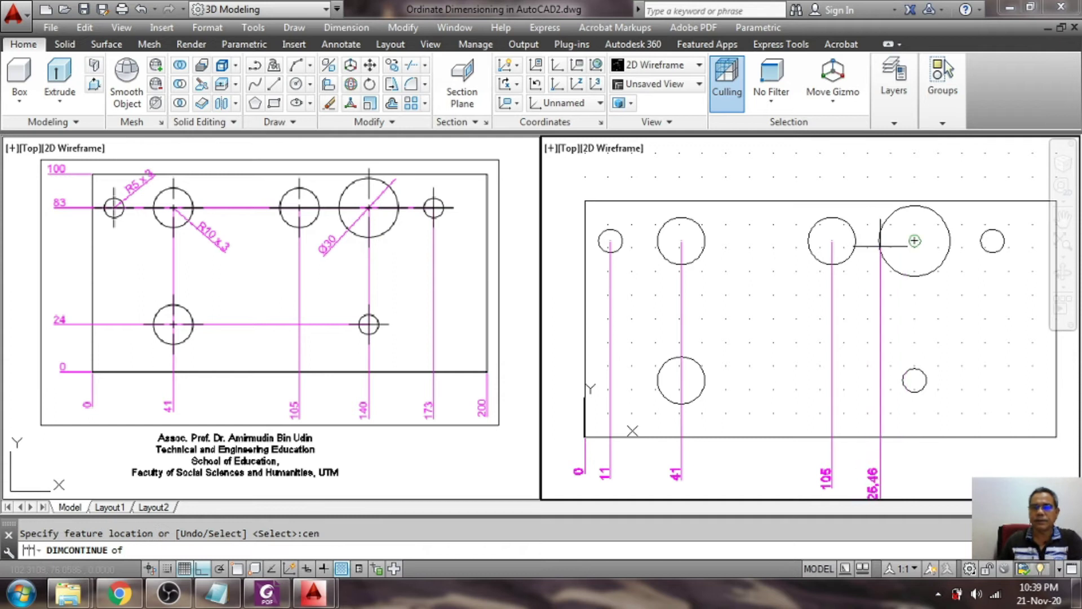
pyautogui.write('cen')
pyautogui.press('Return')
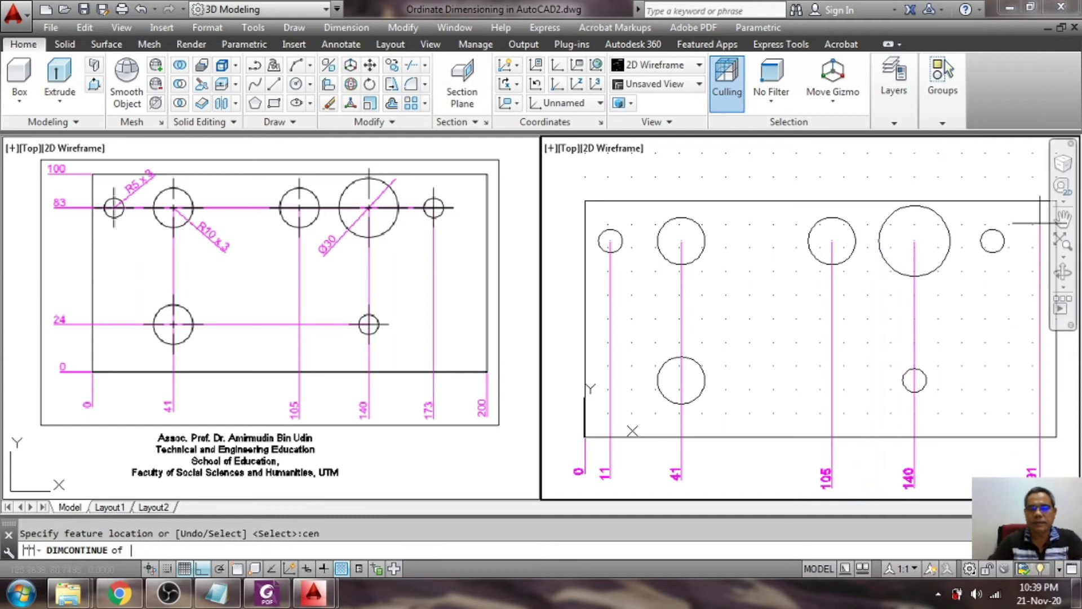
pyautogui.click(991, 239)
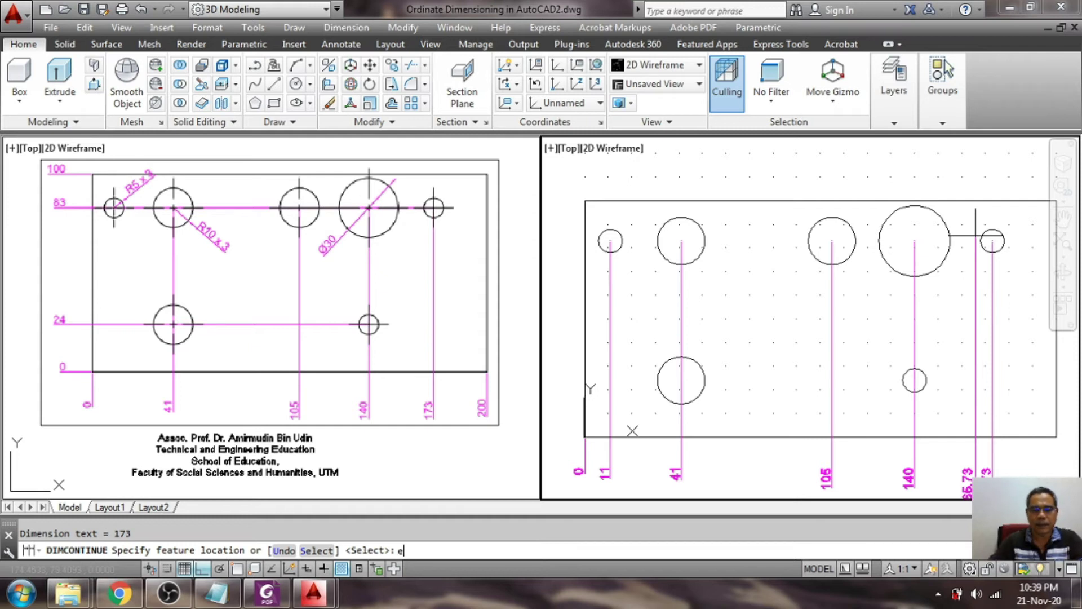
pyautogui.write('nd')
pyautogui.press('Return')
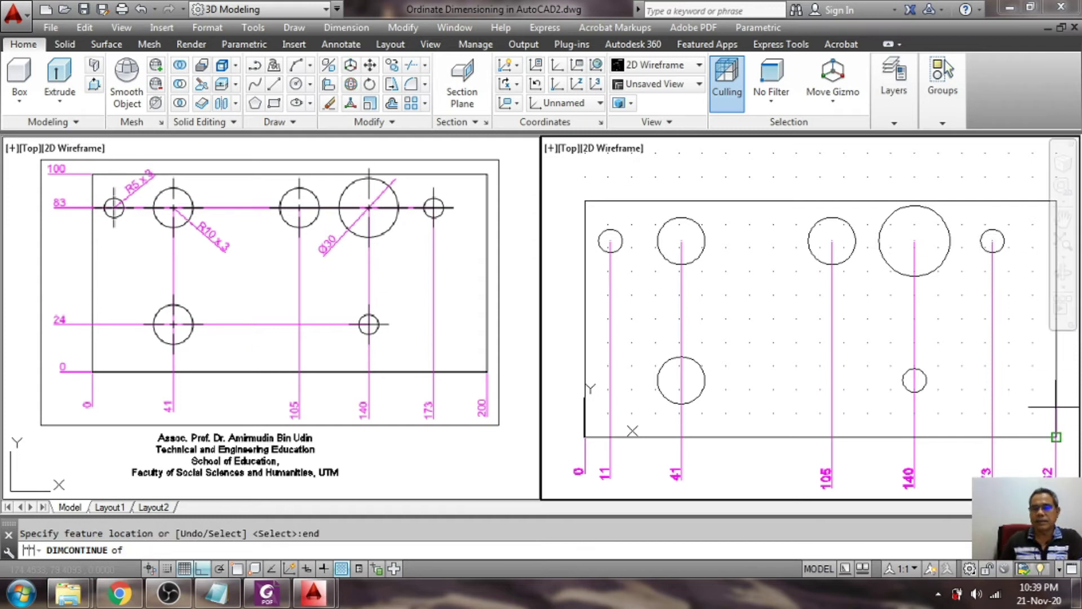
pyautogui.click(1055, 435)
pyautogui.press('Return')
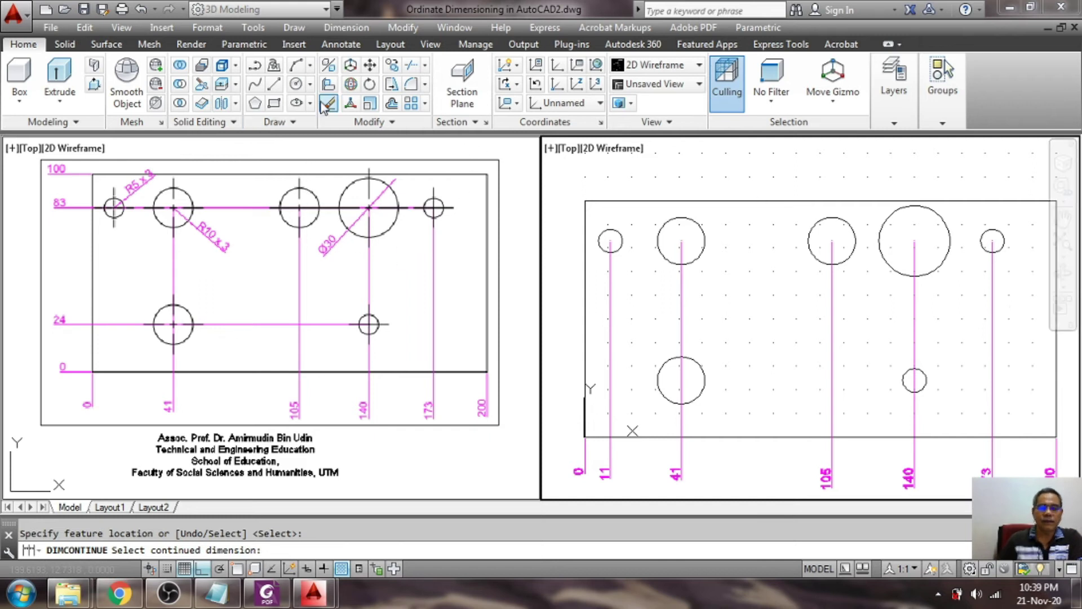
# - Place a 0 ordinate at the plate's bottom-left corner, labelled left of the plate
pyautogui.click(341, 29)
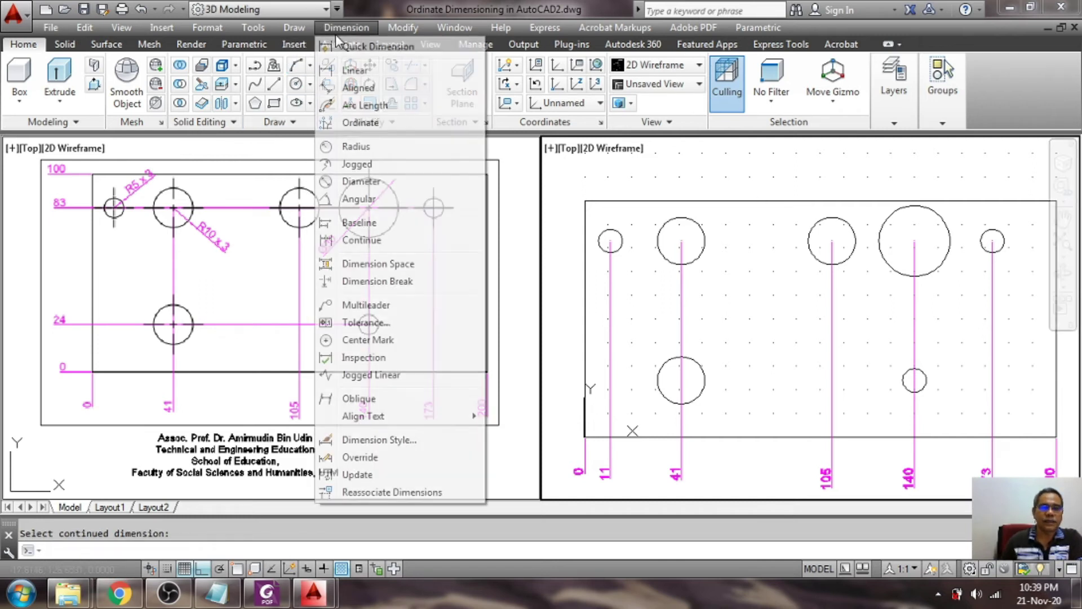
pyautogui.click(359, 122)
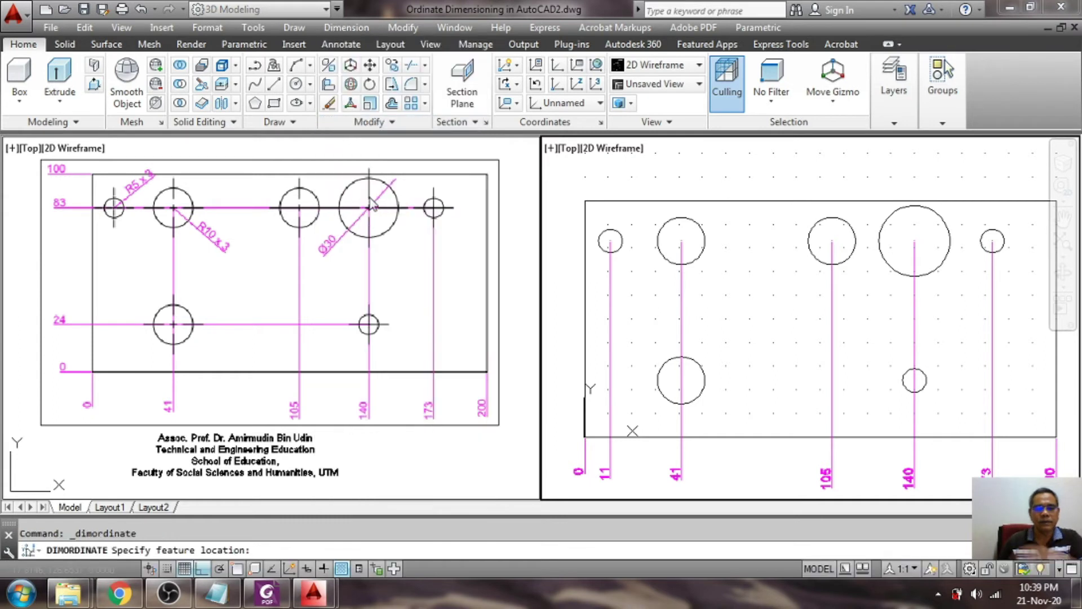
pyautogui.write('end')
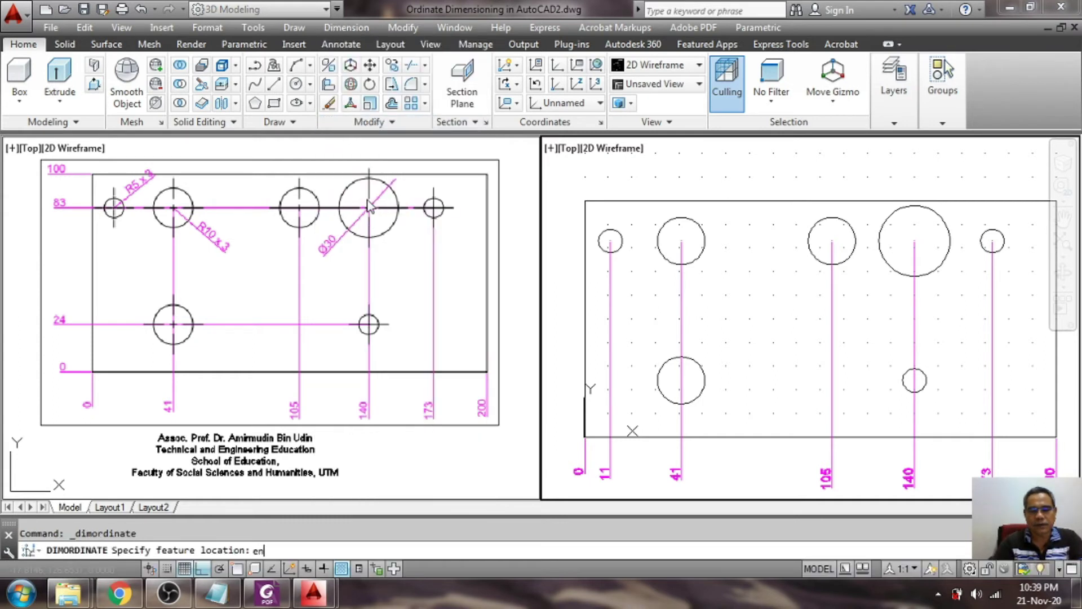
pyautogui.press('Return')
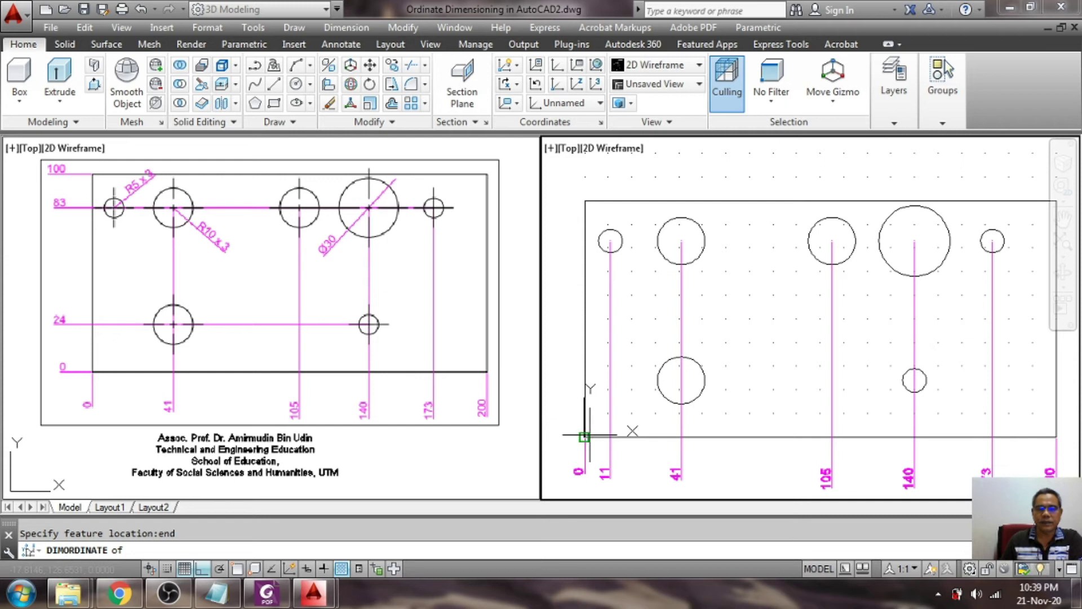
pyautogui.click(584, 436)
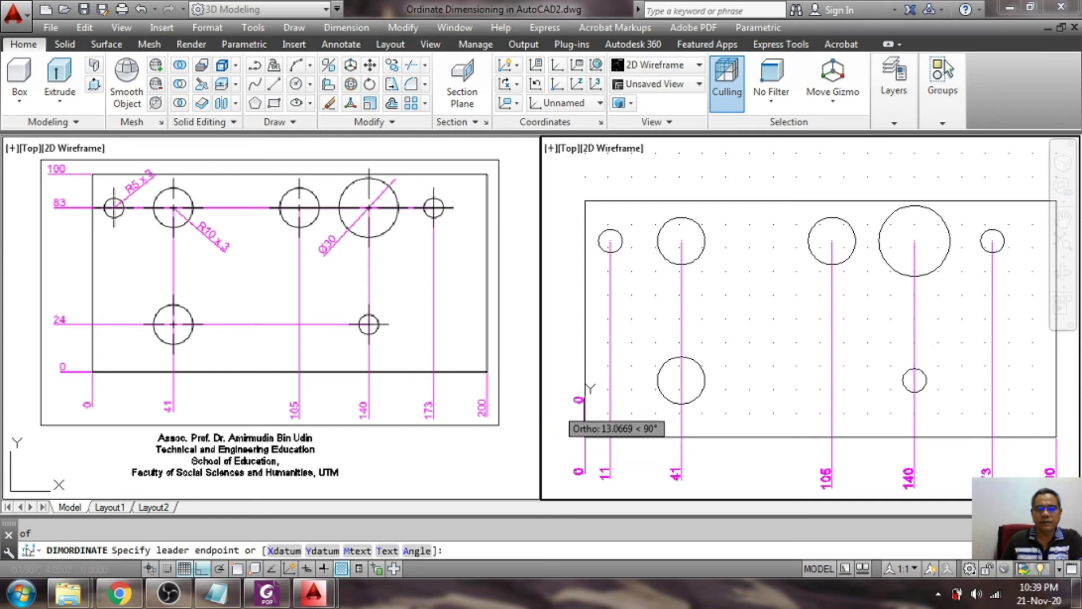
pyautogui.click(570, 433)
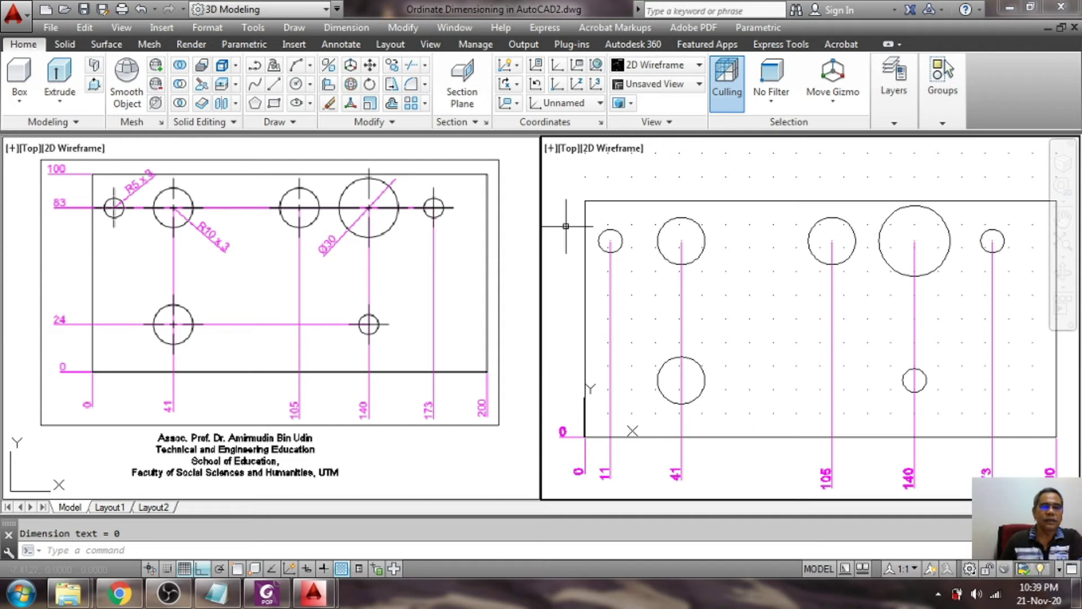
# - Continue vertical ordinates 24 and 83 at hole centres and 100 at the top-left corner
pyautogui.click(343, 31)
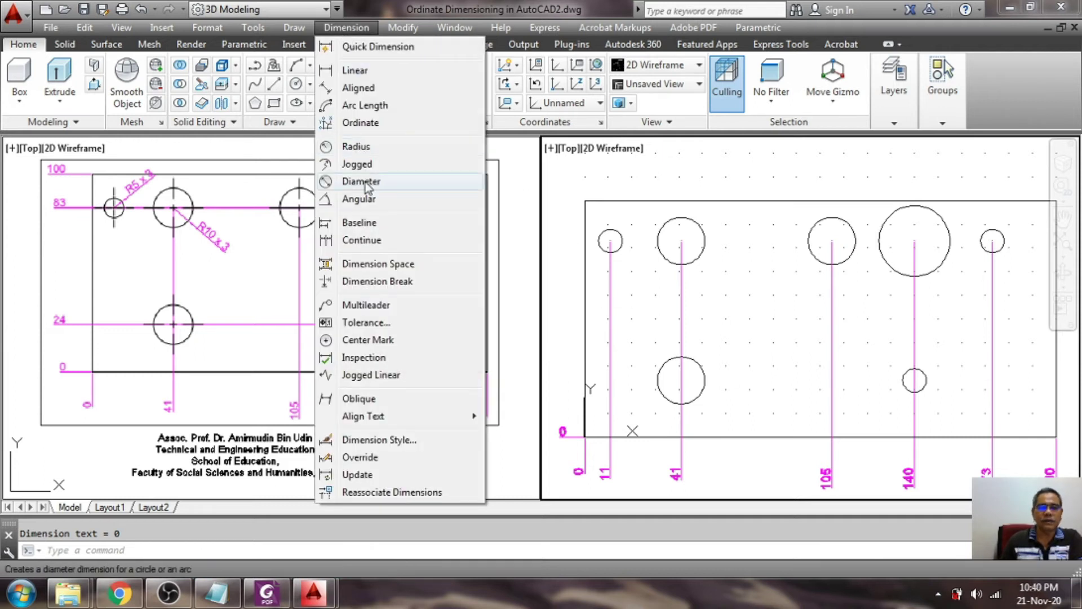
pyautogui.click(369, 240)
pyautogui.write('cen')
pyautogui.press('Return')
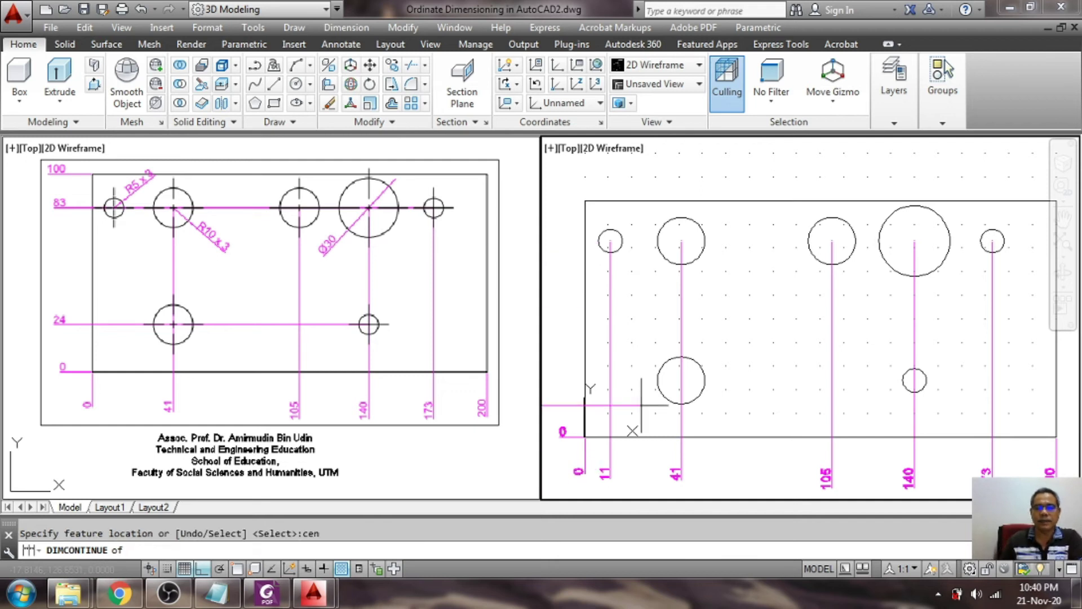
pyautogui.click(914, 380)
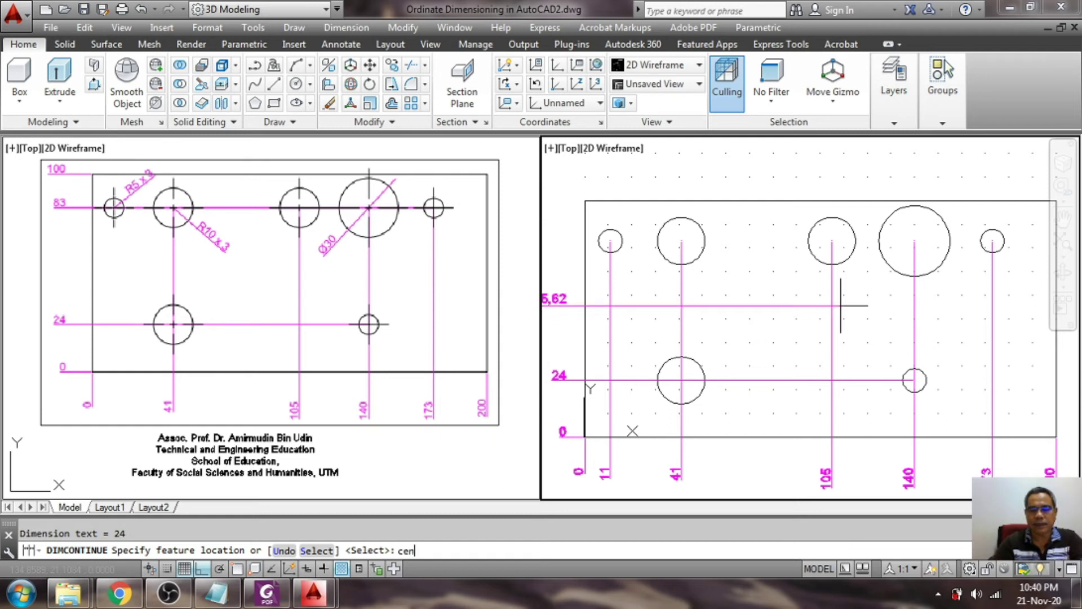
pyautogui.press('Return')
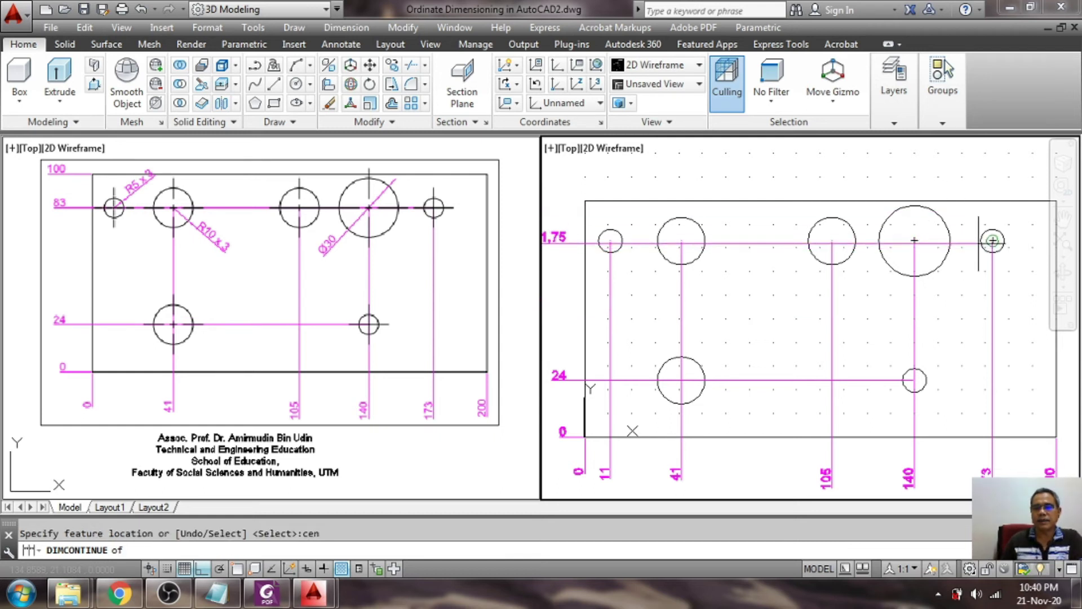
pyautogui.click(992, 241)
pyautogui.write('end')
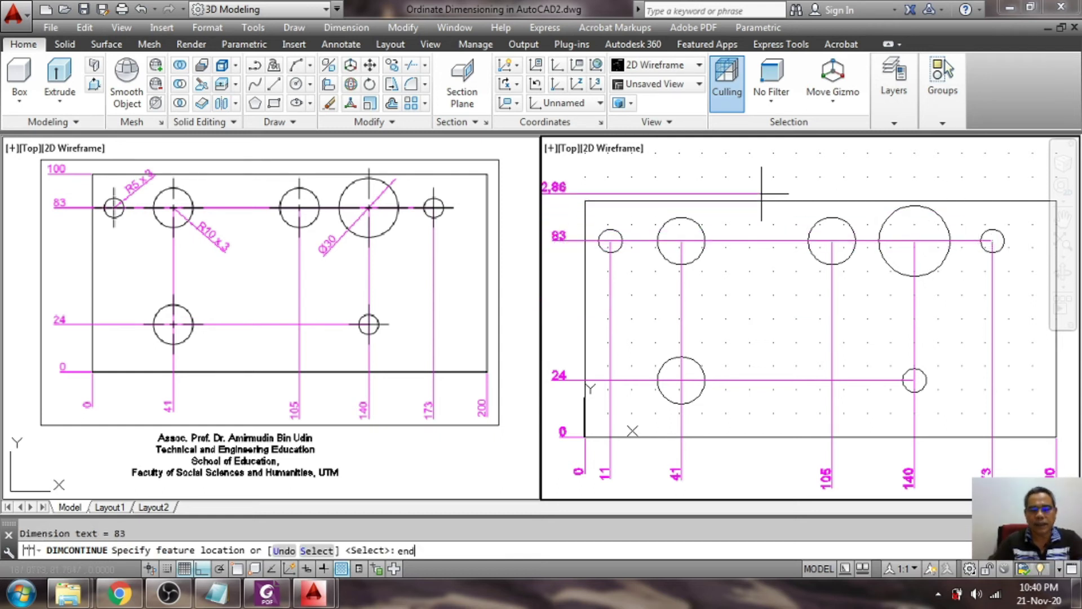
pyautogui.press('Return')
pyautogui.click(588, 196)
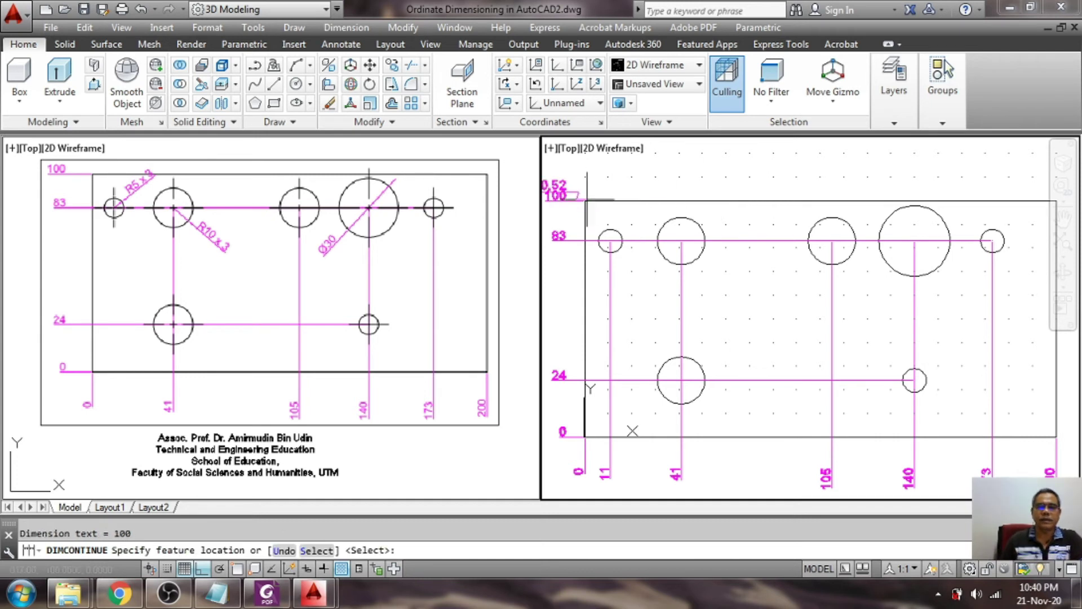
pyautogui.press('Return')
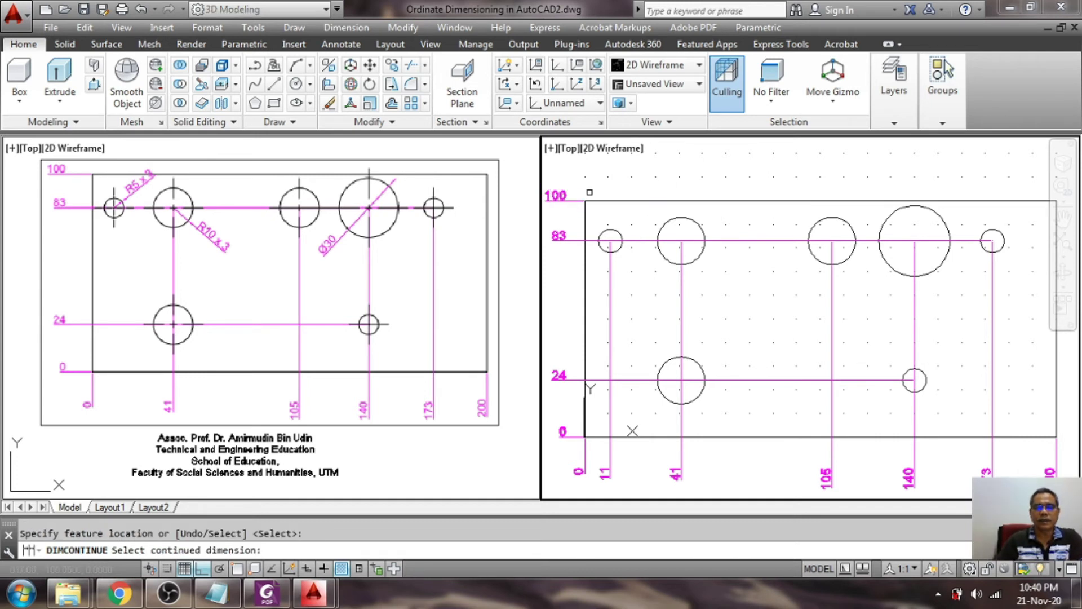
pyautogui.press('Return')
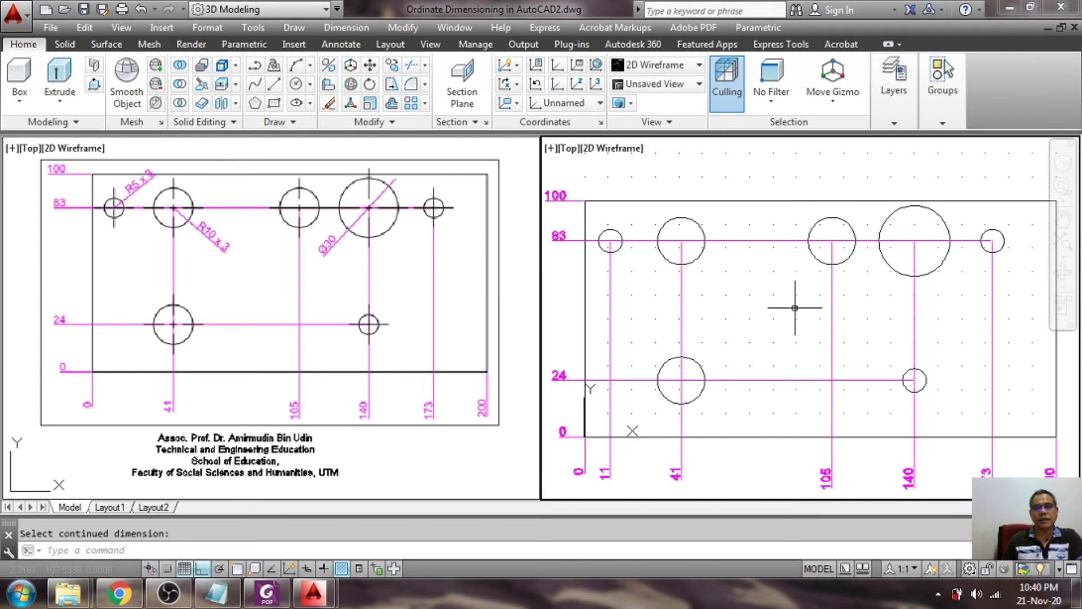
# - Add a radius dimension to the small top-left hole with its text replaced by 'R5 x 3'
pyautogui.scroll(-2, 788, 369)
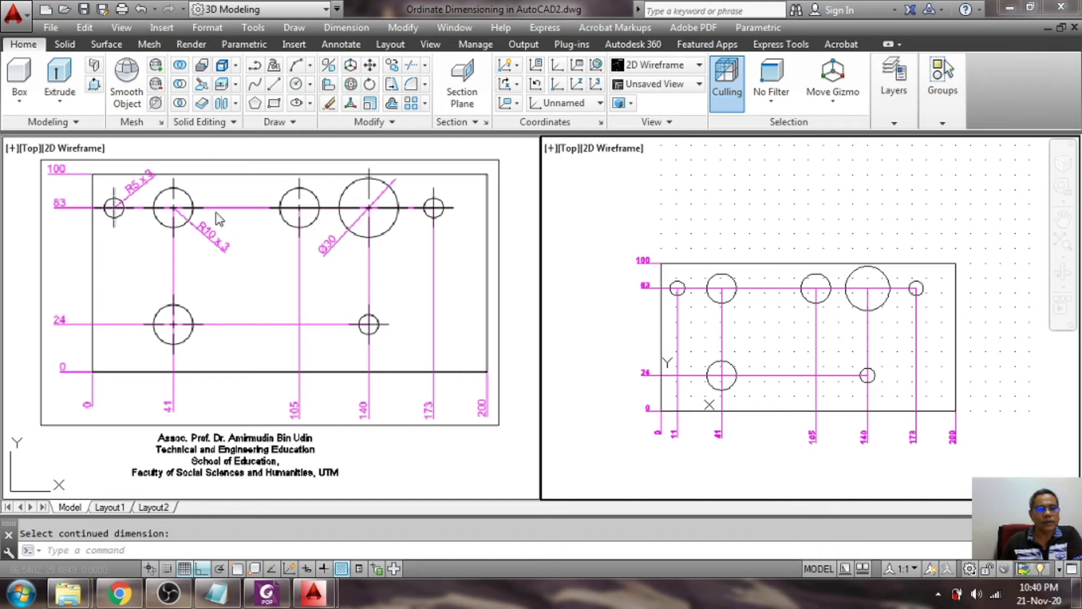
pyautogui.click(344, 28)
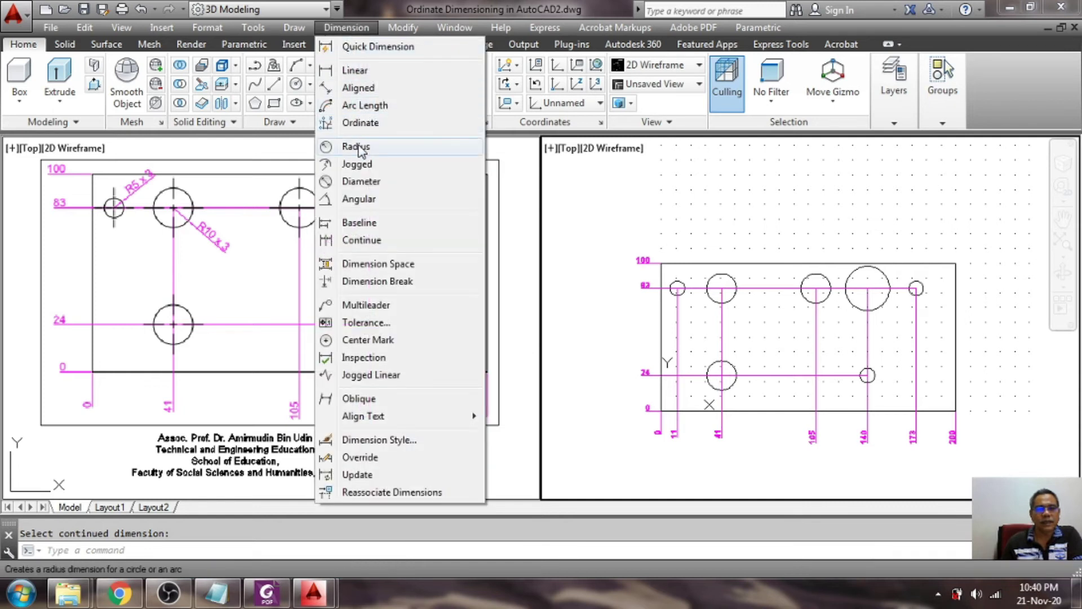
pyautogui.click(357, 148)
pyautogui.click(677, 280)
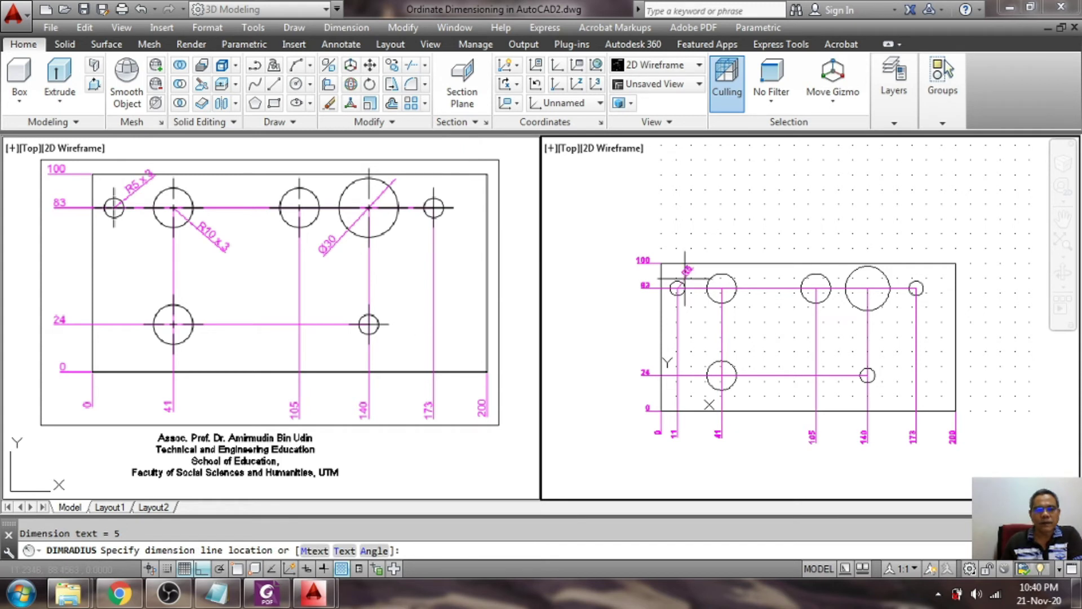
pyautogui.scroll(3, 685, 276)
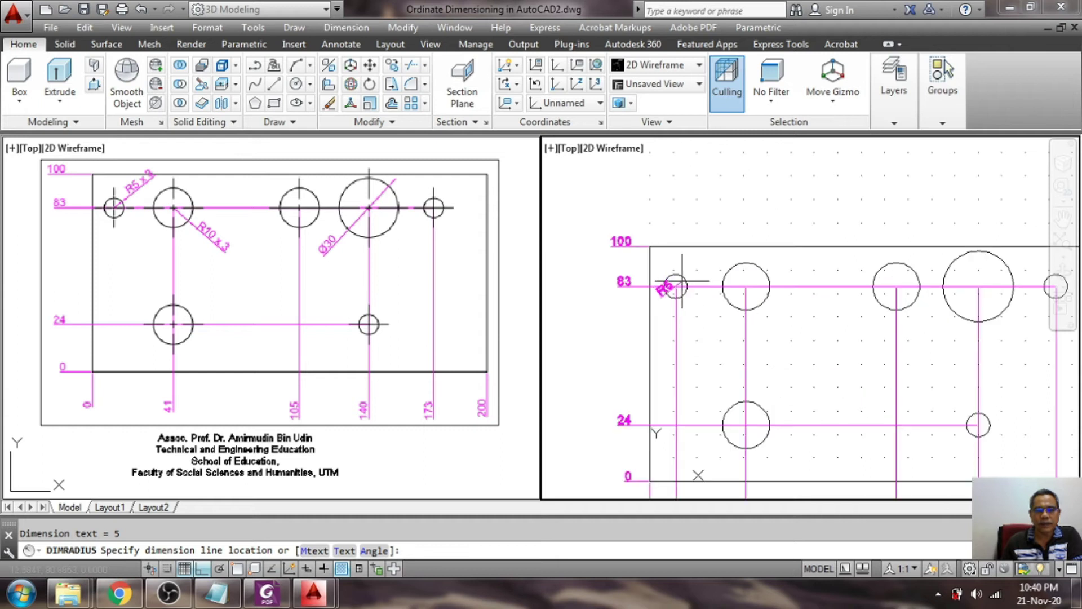
pyautogui.scroll(2, 686, 271)
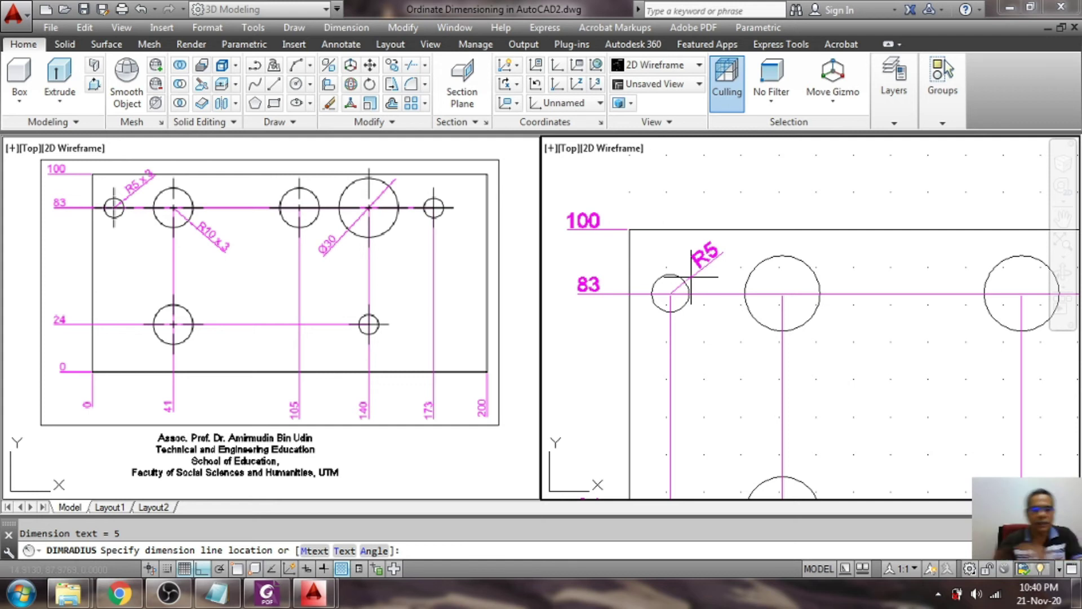
pyautogui.write('t')
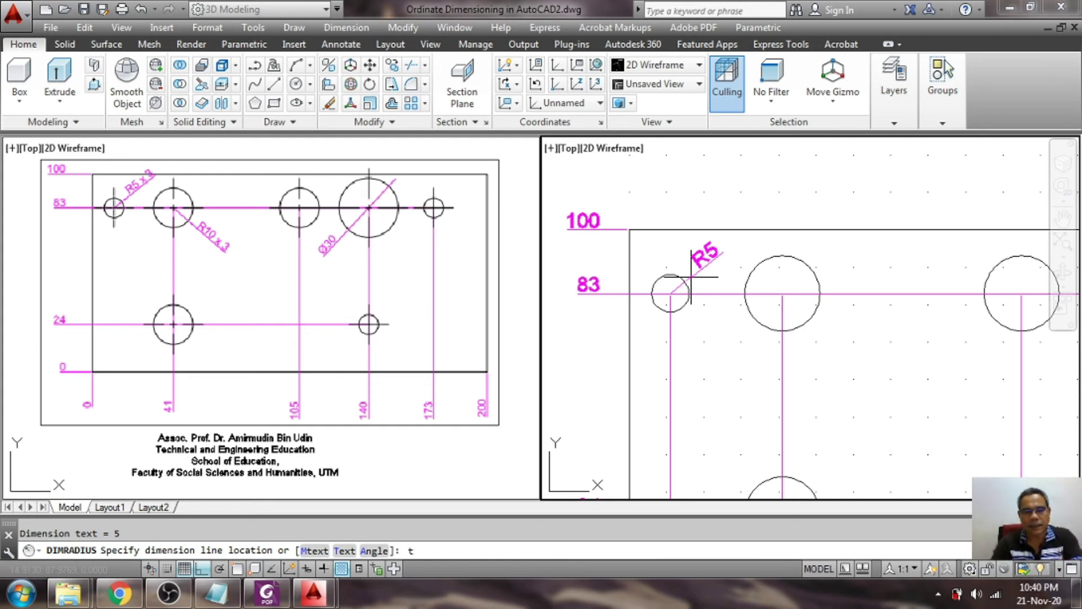
pyautogui.press('Return')
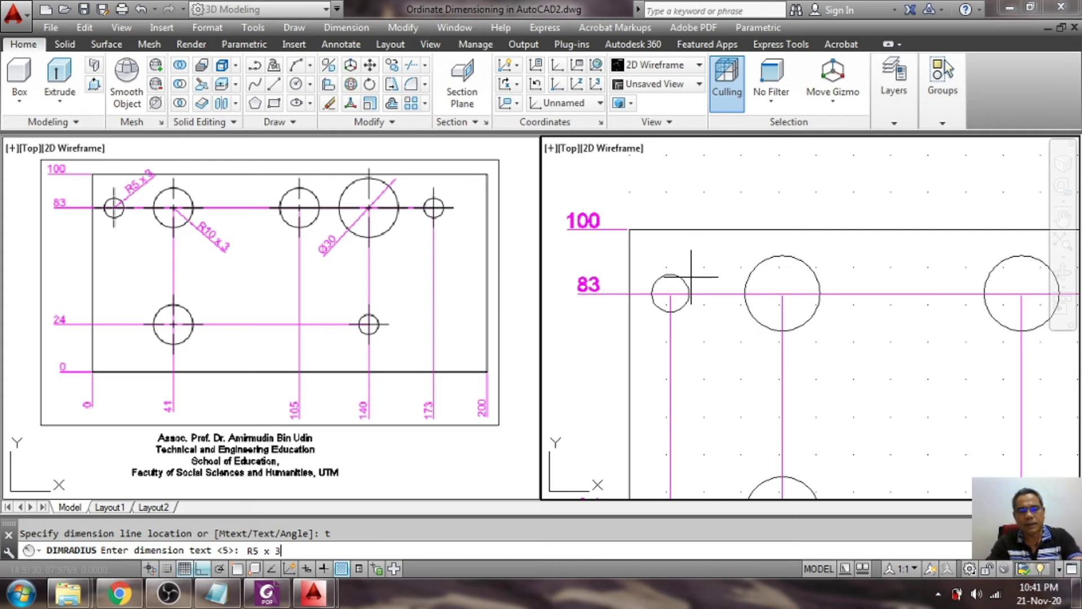
pyautogui.press('Return')
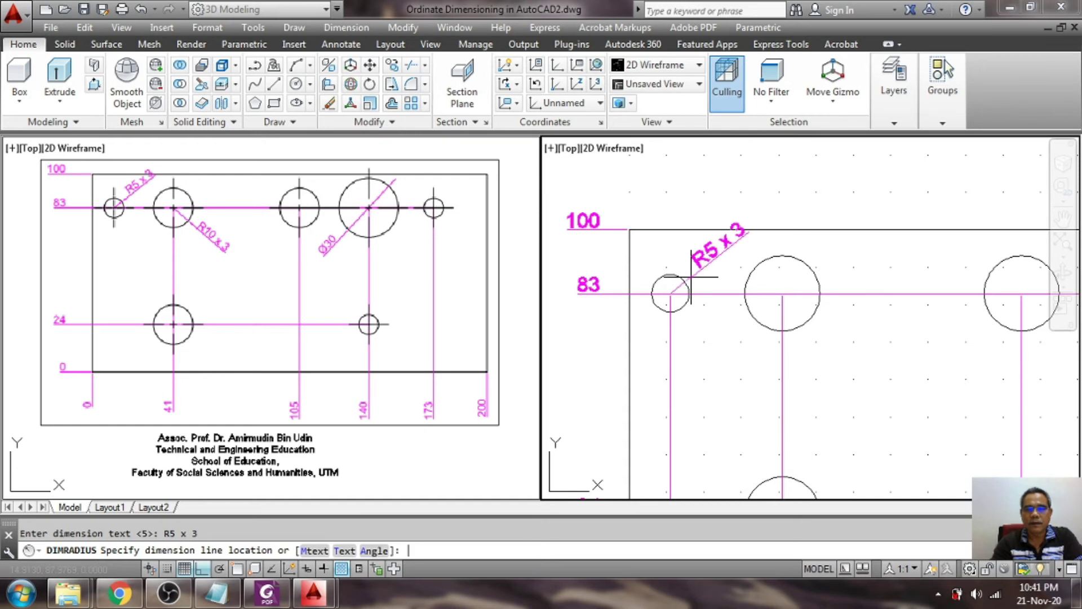
pyautogui.click(691, 277)
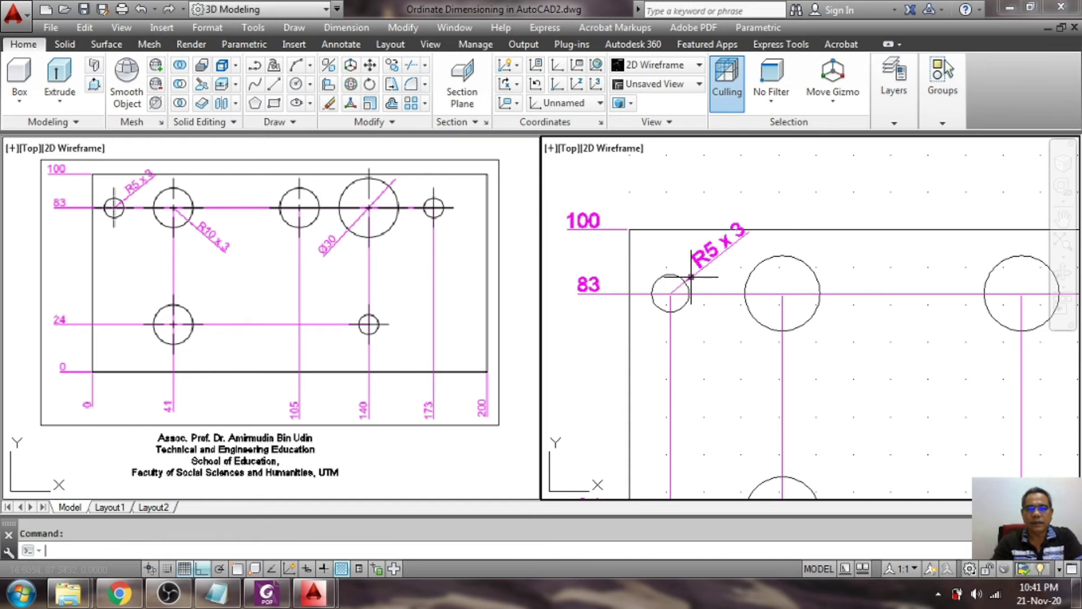
# - Add a radius dimension to the larger neighbouring hole with its text replaced by 'R10 x 3'
pyautogui.click(333, 29)
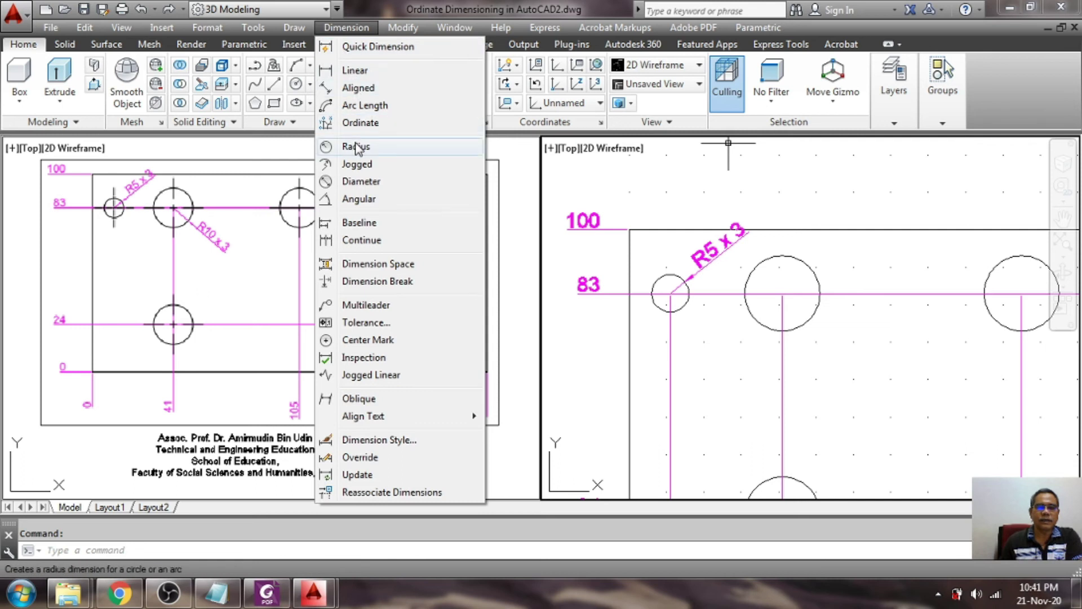
pyautogui.click(354, 145)
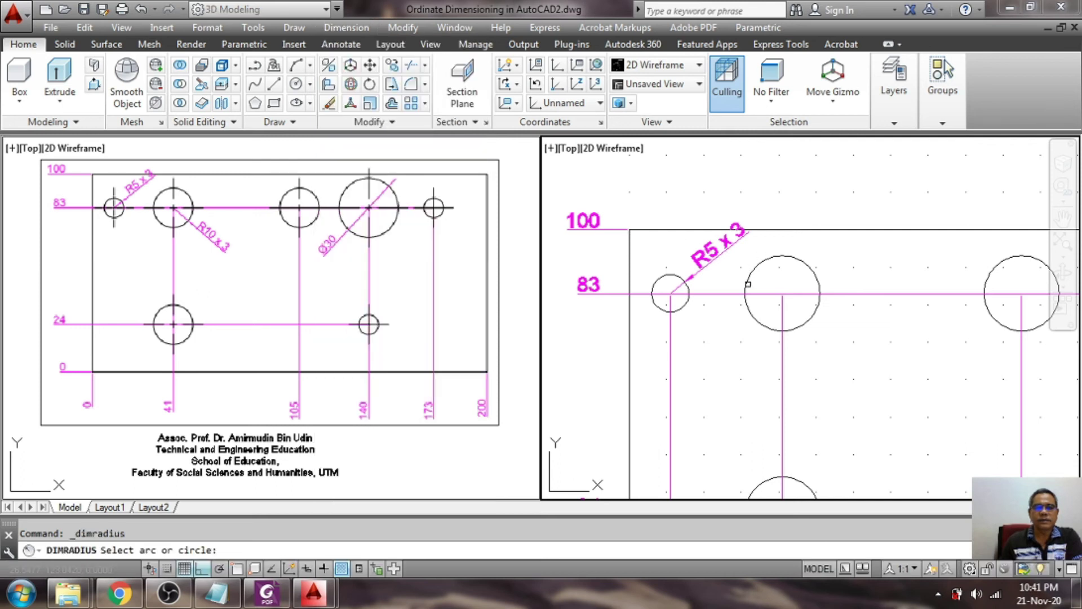
pyautogui.click(816, 283)
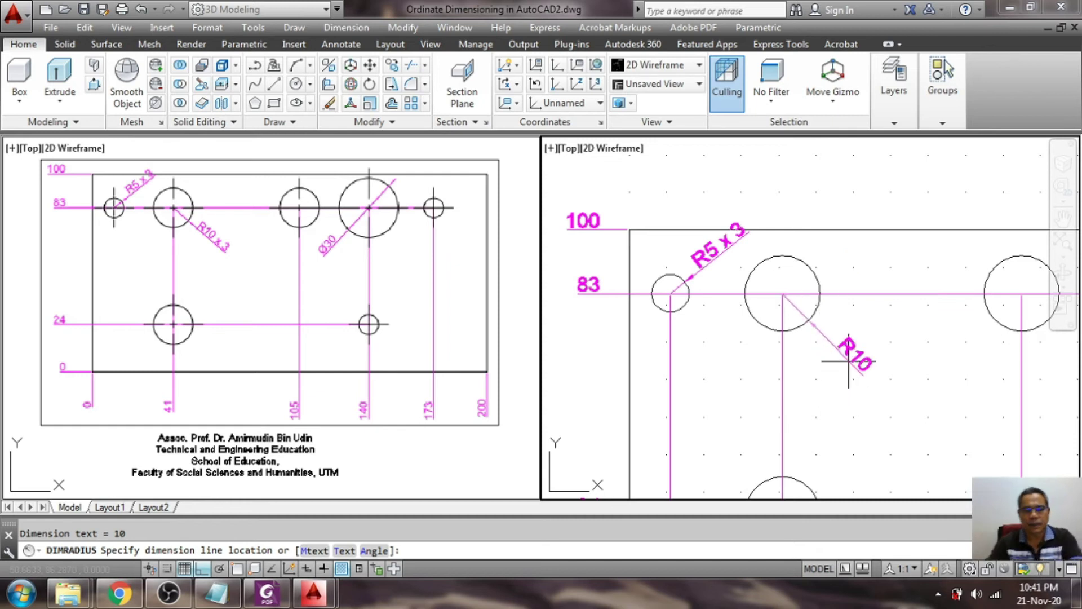
pyautogui.write('t')
pyautogui.press('Return')
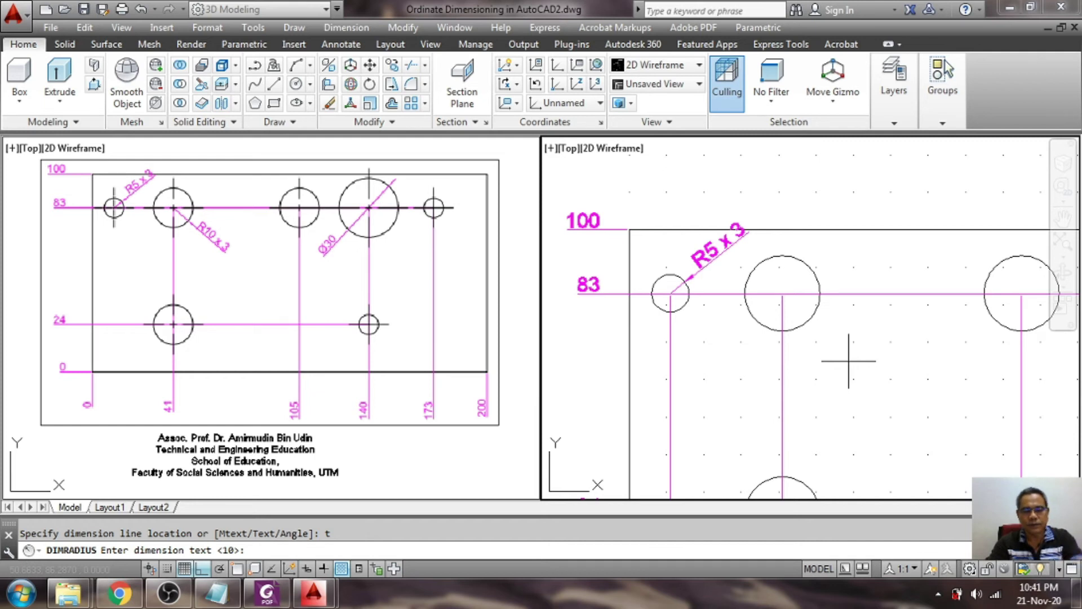
pyautogui.write('R10 x 3')
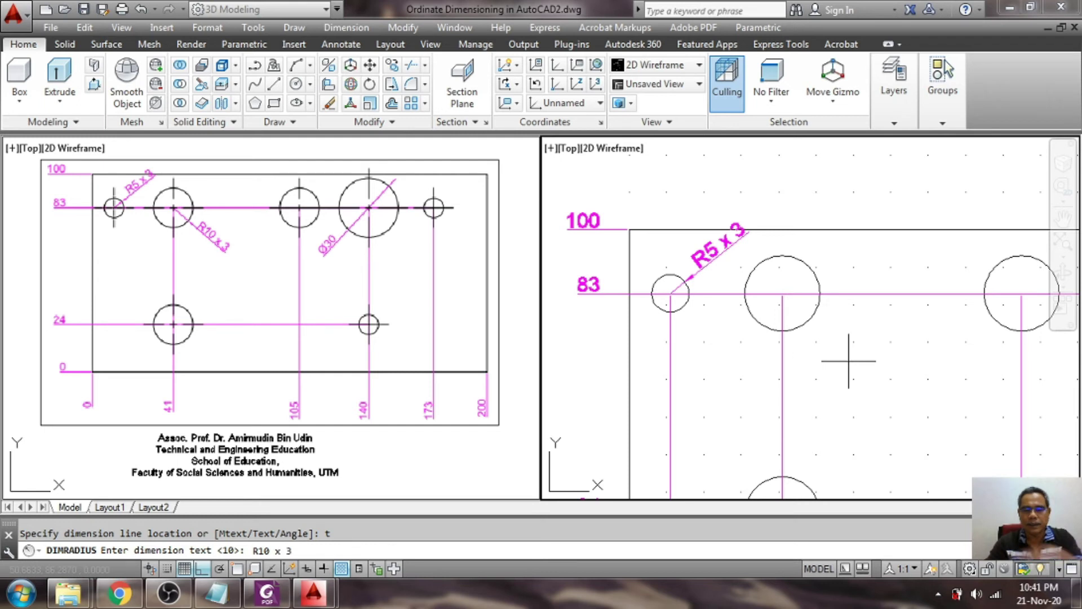
pyautogui.press('Return')
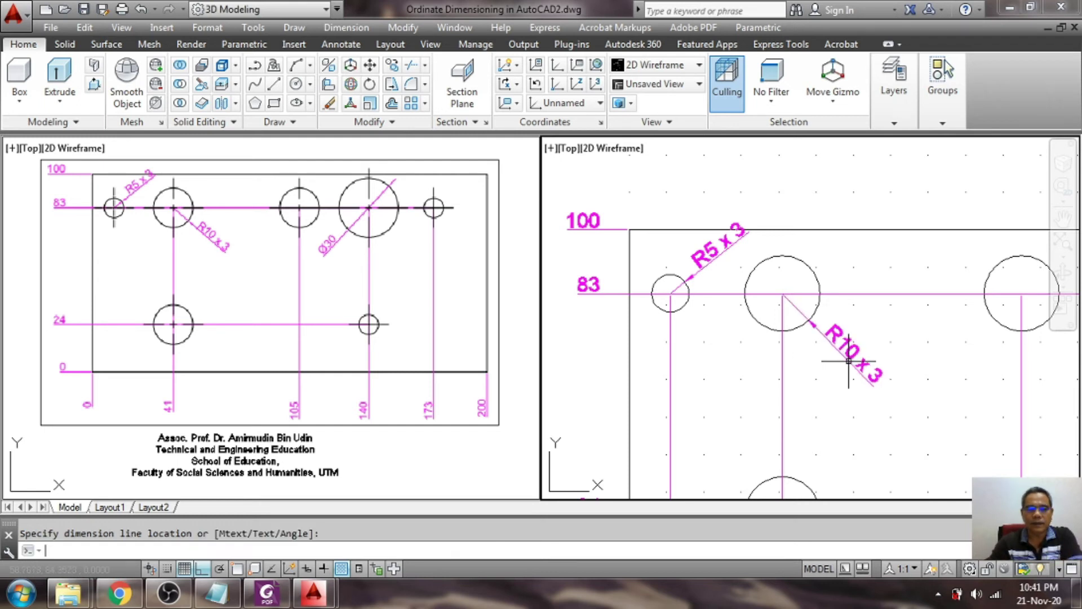
pyautogui.scroll(-4, 874, 387)
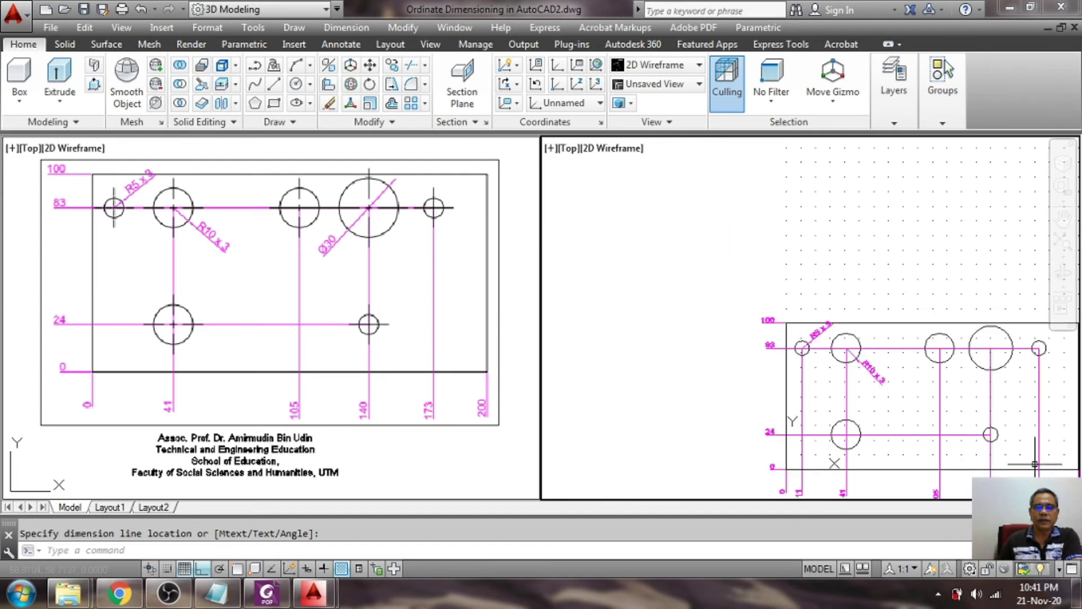
pyautogui.scroll(-2, 1017, 449)
pyautogui.scroll(2, 1054, 454)
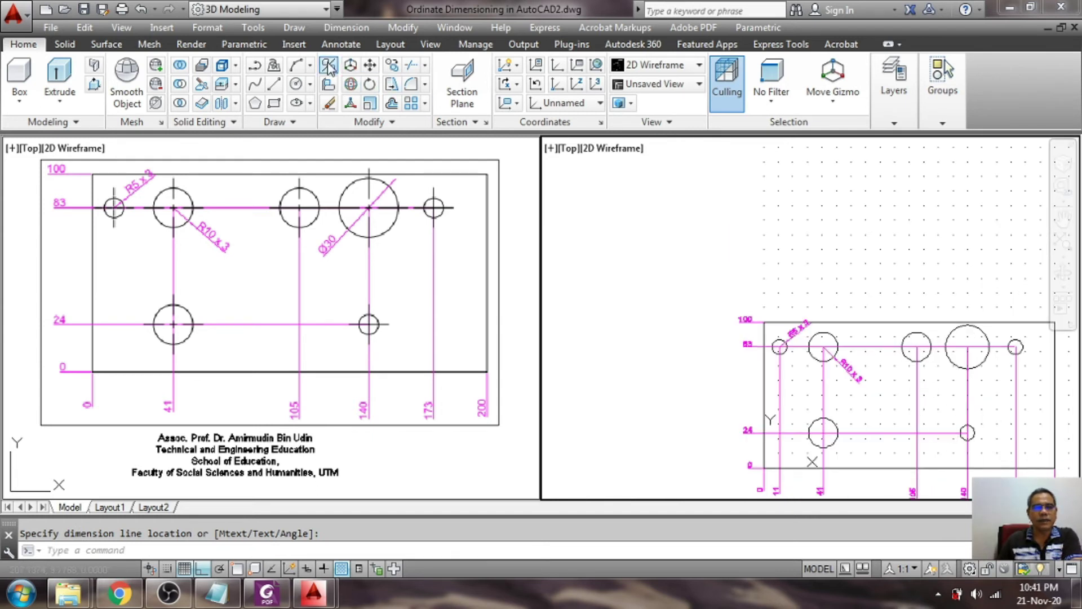
pyautogui.click(344, 28)
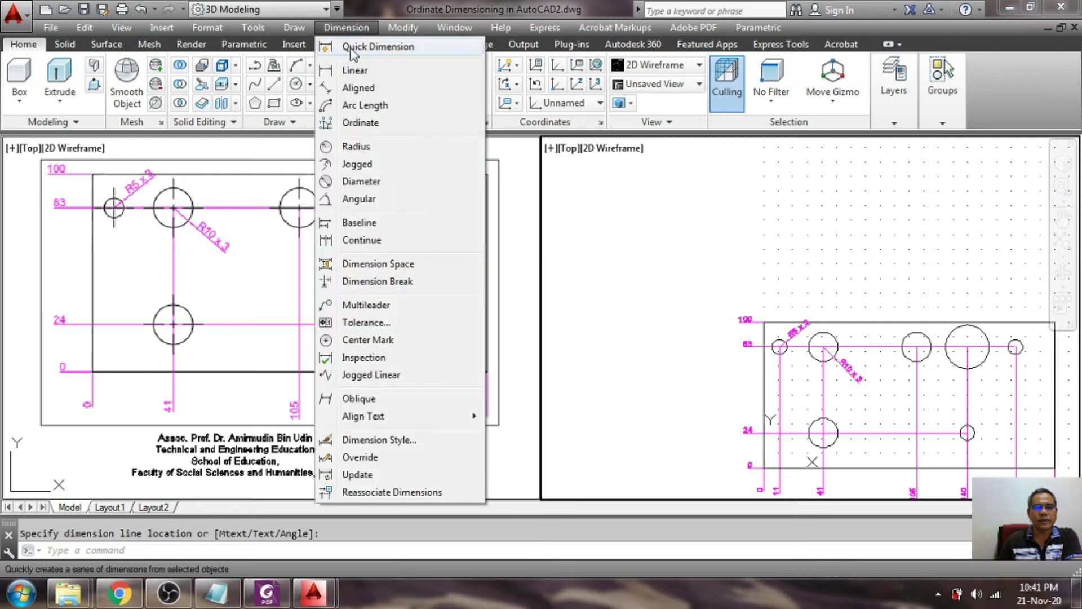
# - Add a Ø30 diameter dimension to the biggest hole on the plate
pyautogui.click(365, 181)
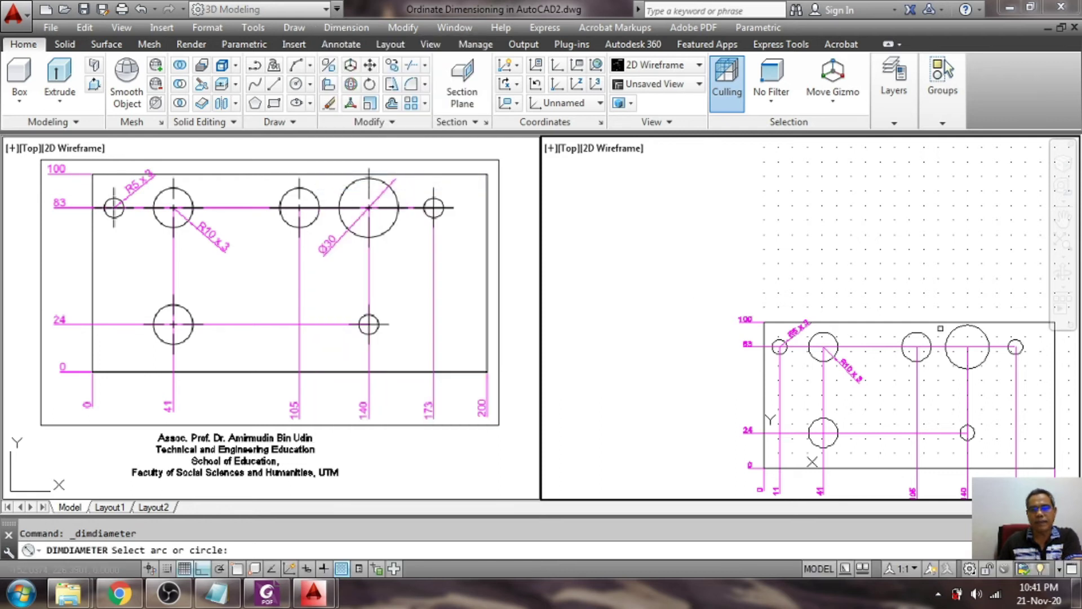
pyautogui.click(949, 334)
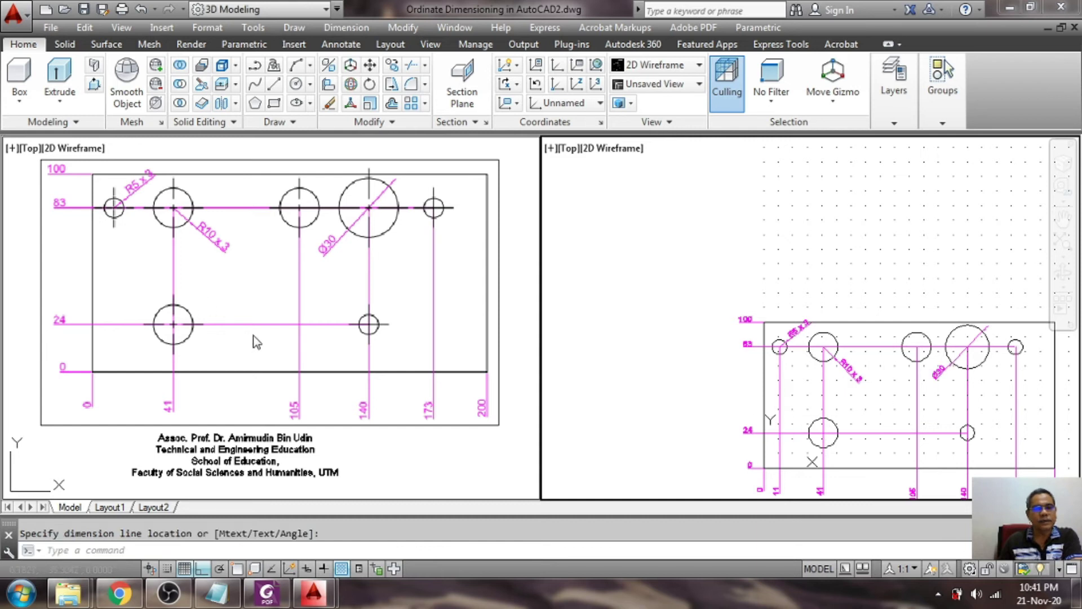
pyautogui.scroll(-2, 686, 429)
pyautogui.scroll(2, 800, 470)
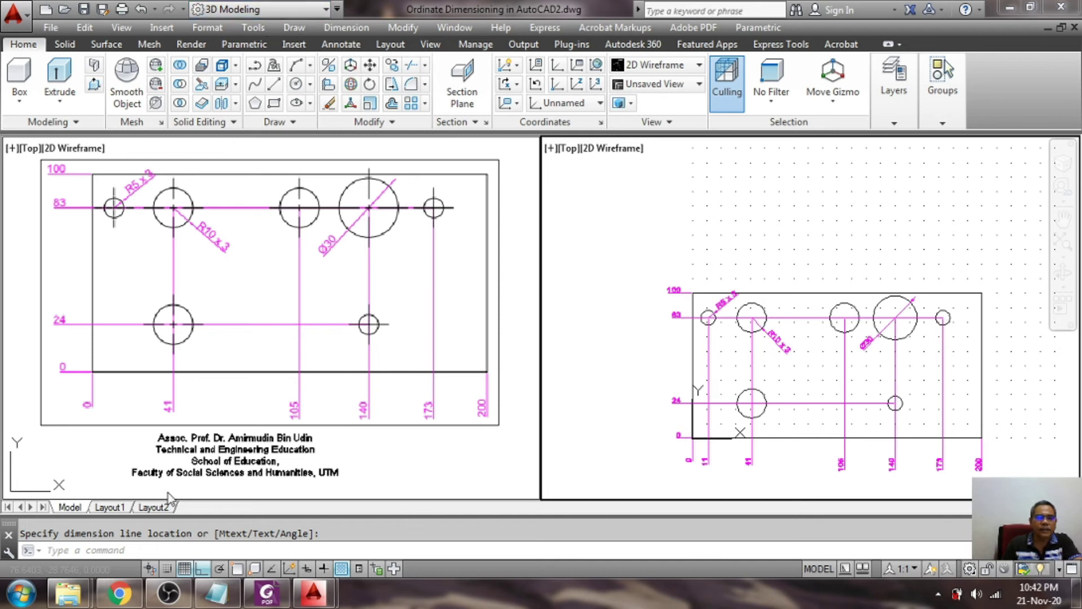
# - Set the center mark size (DIMCEN) to 2.5
pyautogui.write('dimcen')
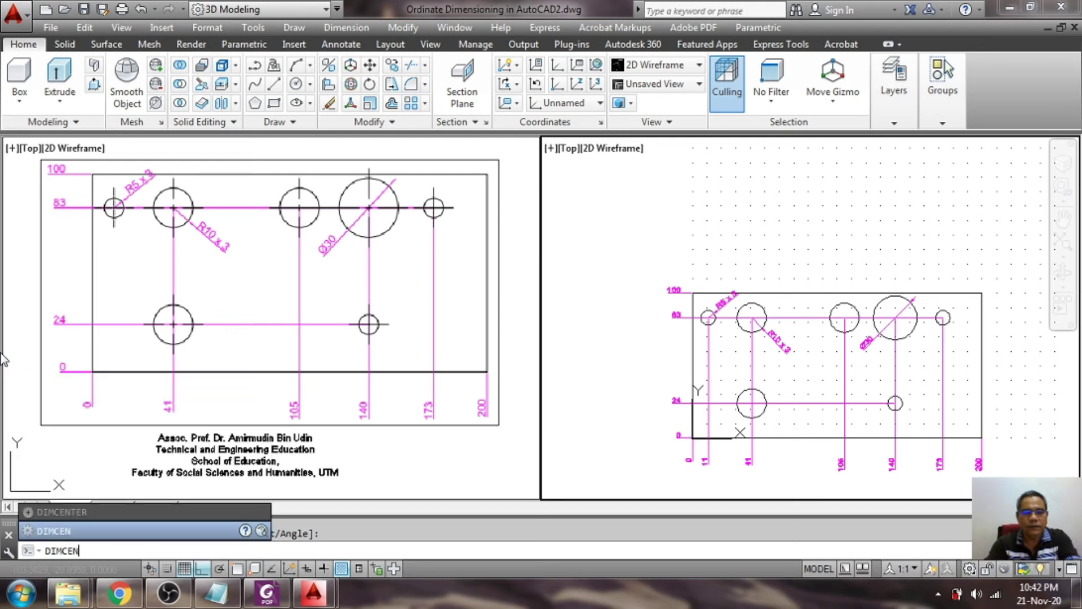
pyautogui.press('Return')
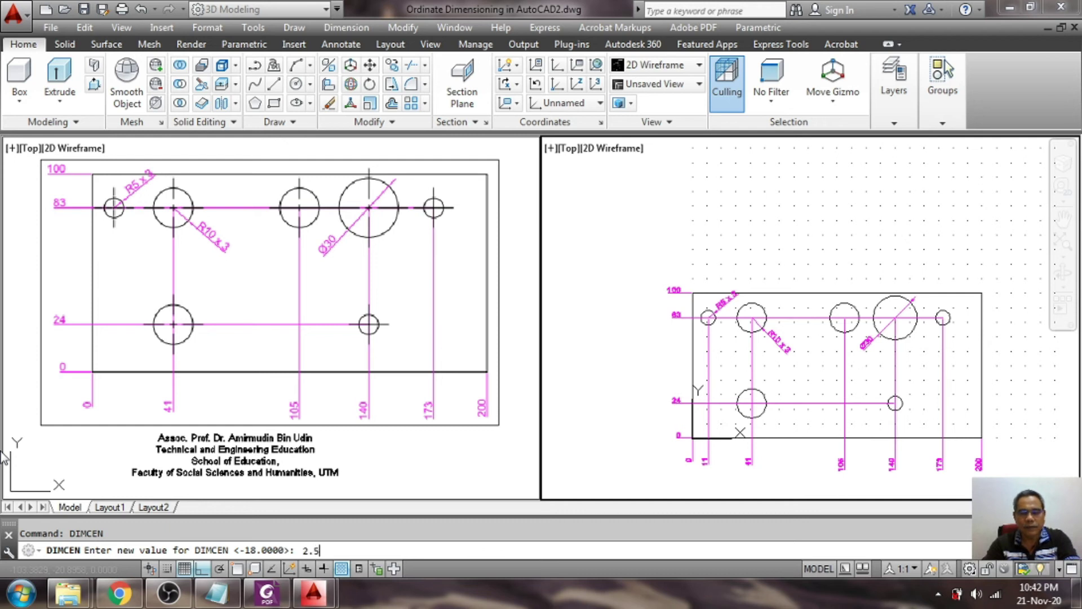
pyautogui.press('Return')
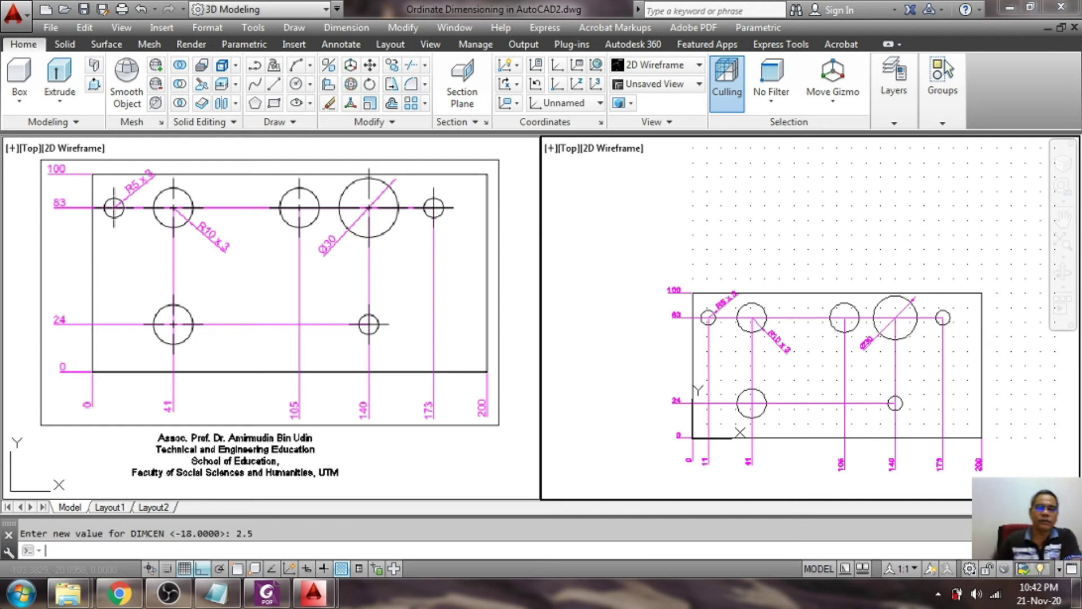
# - Make CL the current layer in the Layer Properties Manager
pyautogui.click(336, 27)
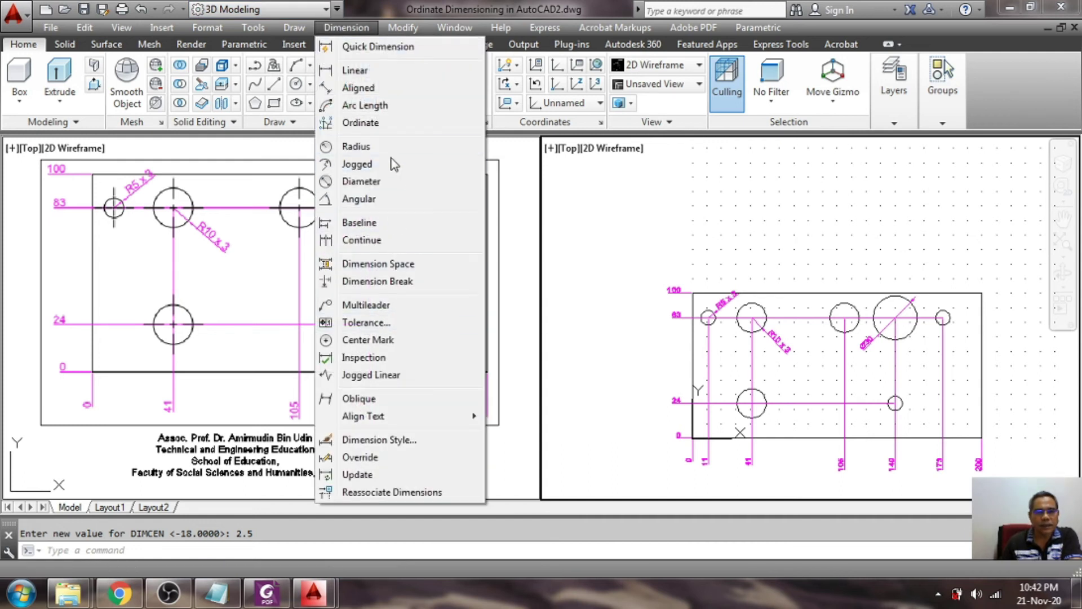
pyautogui.click(339, 27)
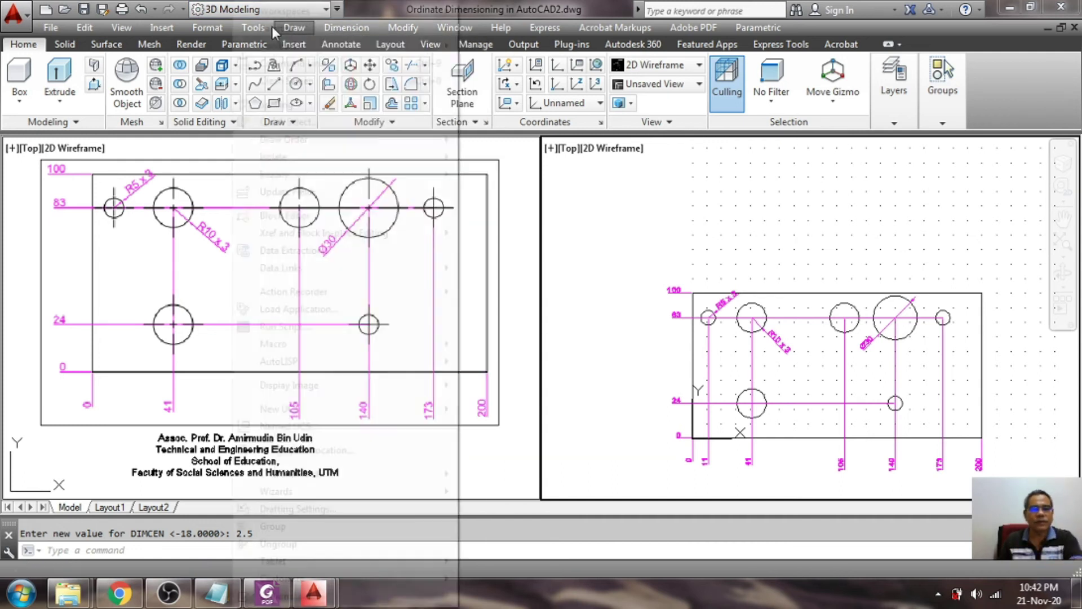
pyautogui.click(203, 28)
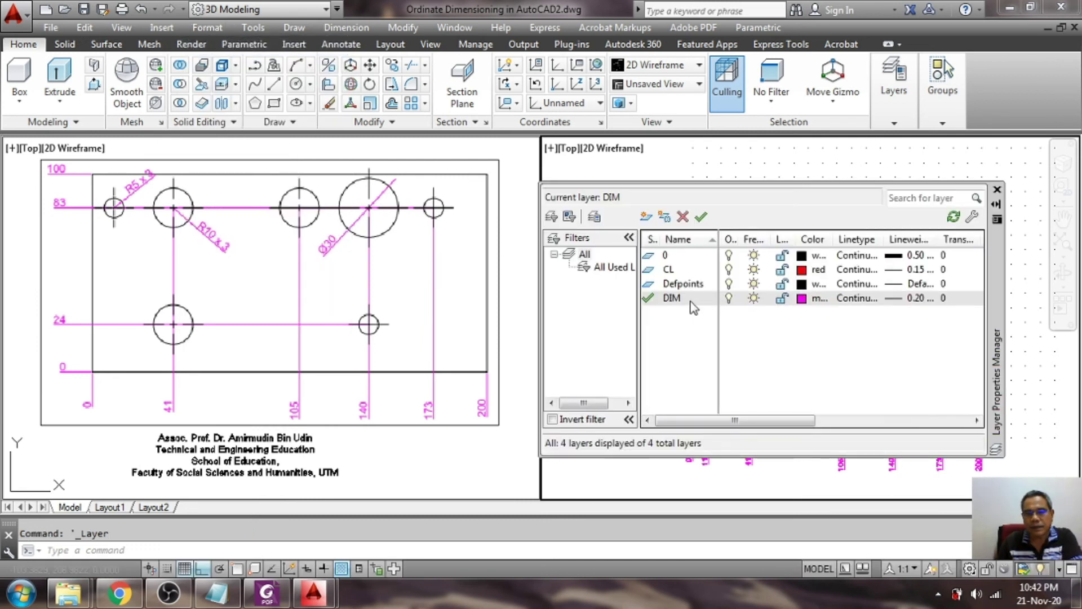
pyautogui.click(678, 269)
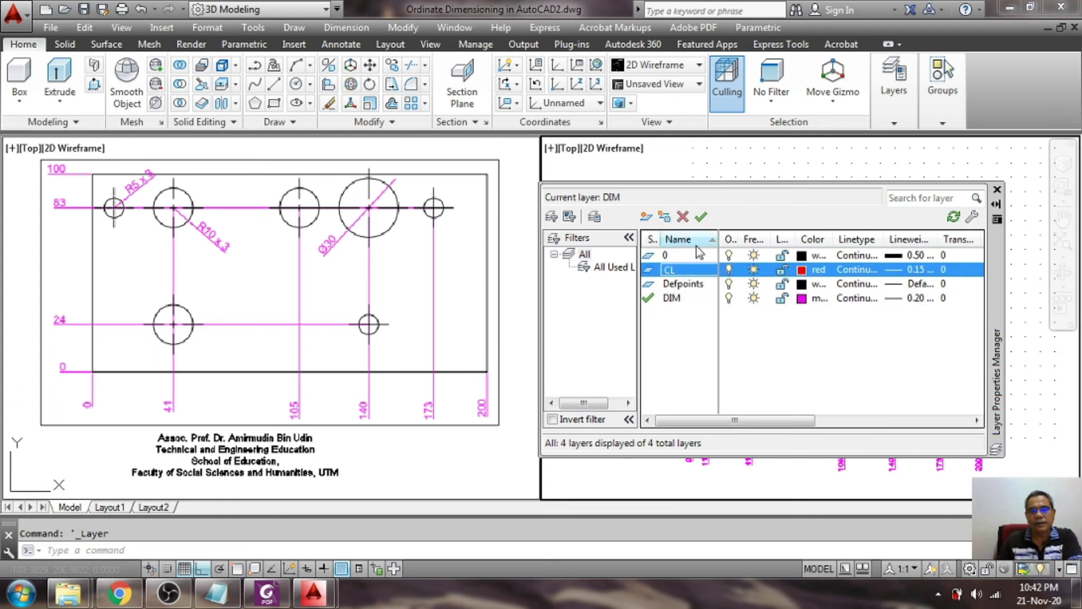
pyautogui.click(701, 217)
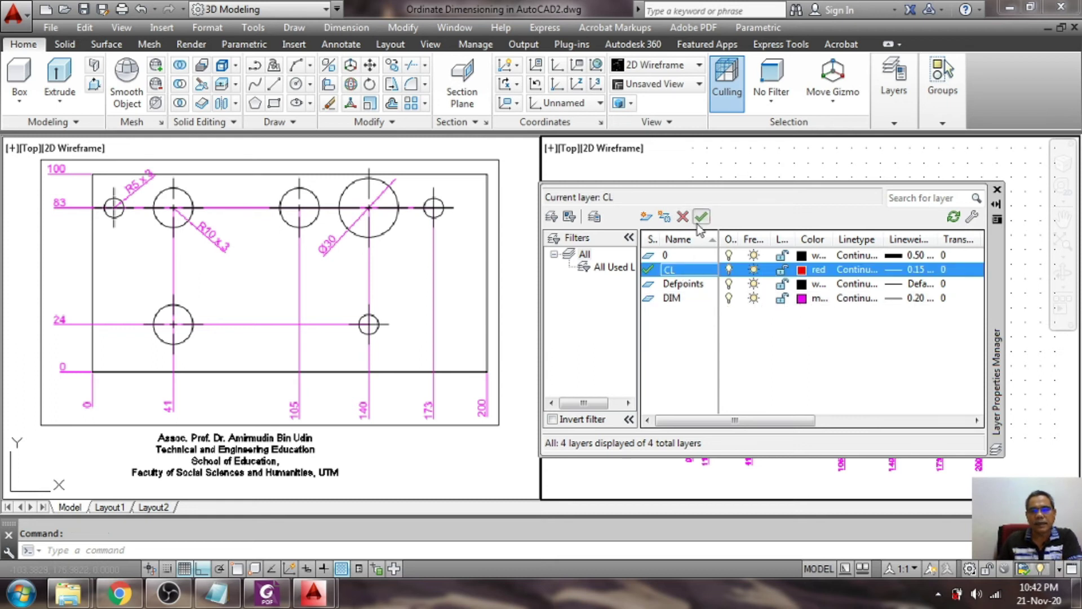
pyautogui.click(997, 189)
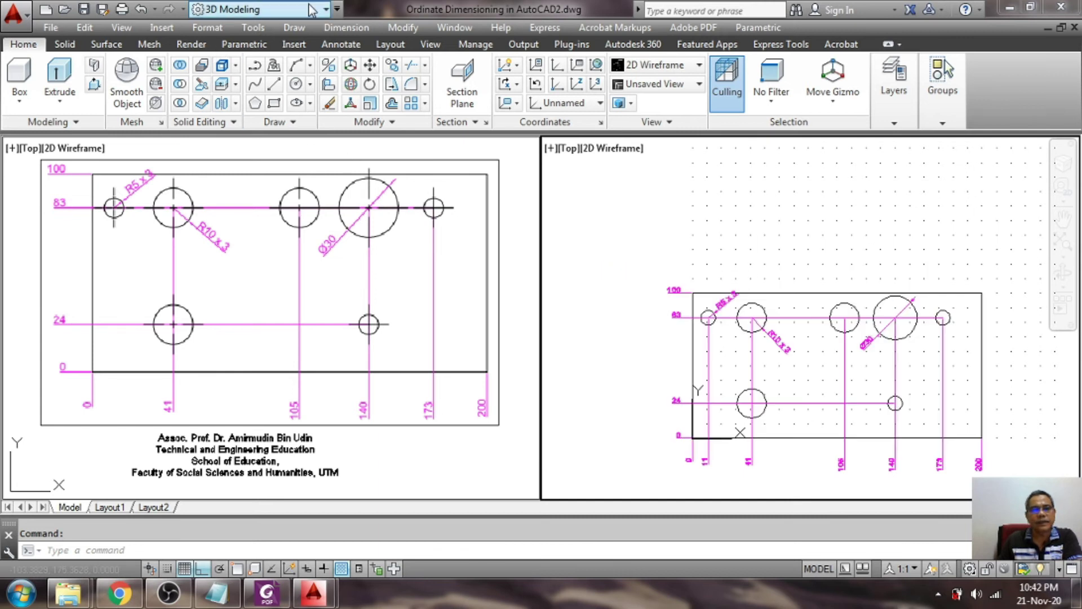
# - Place center marks on the upper circles at 173,83, 41,83 and 11,83
pyautogui.click(290, 28)
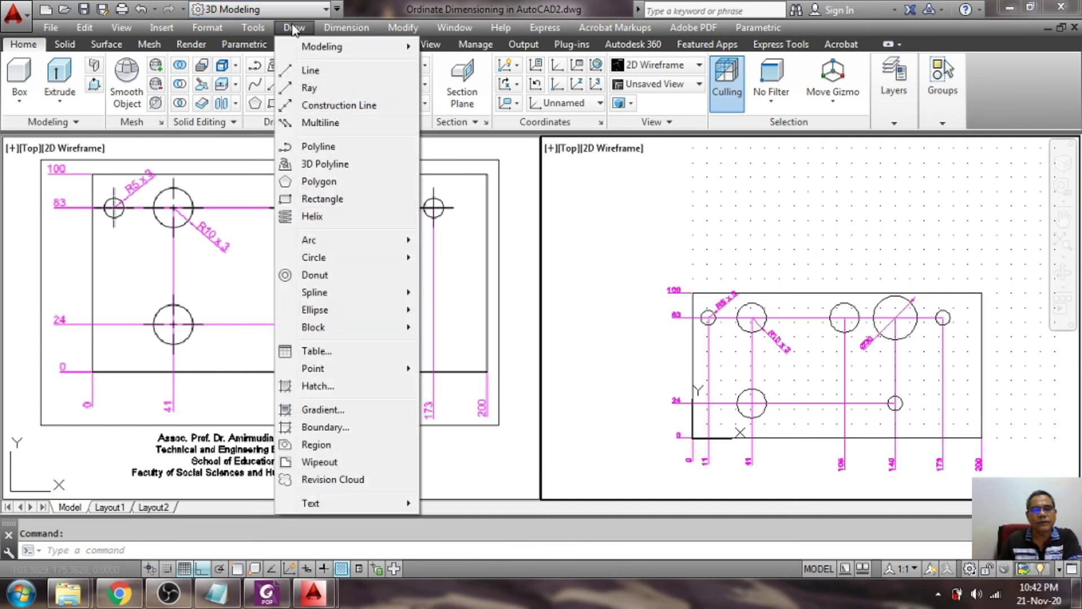
pyautogui.click(359, 341)
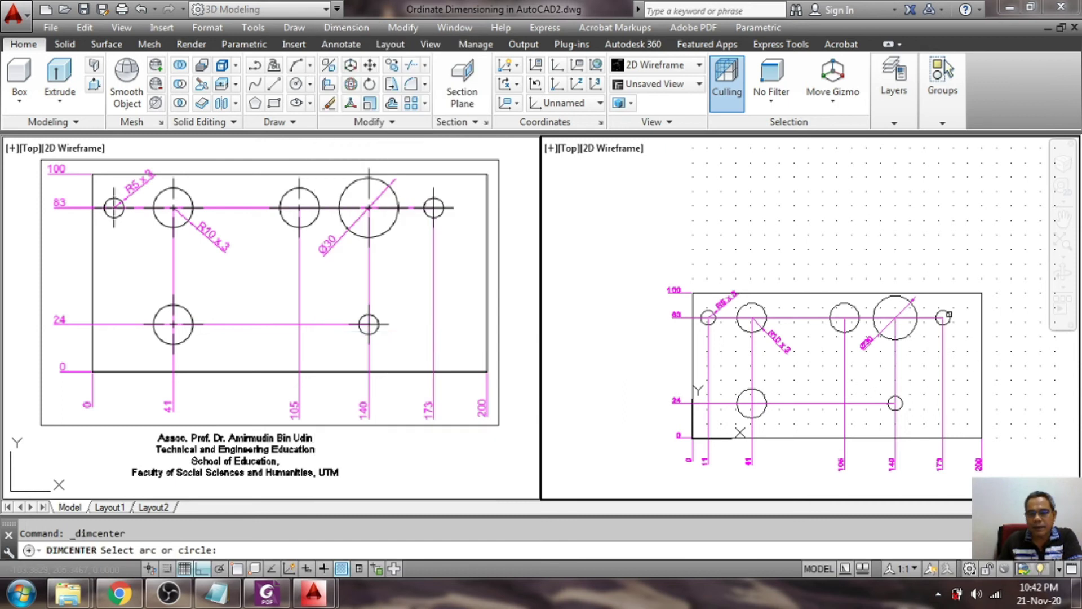
pyautogui.click(949, 314)
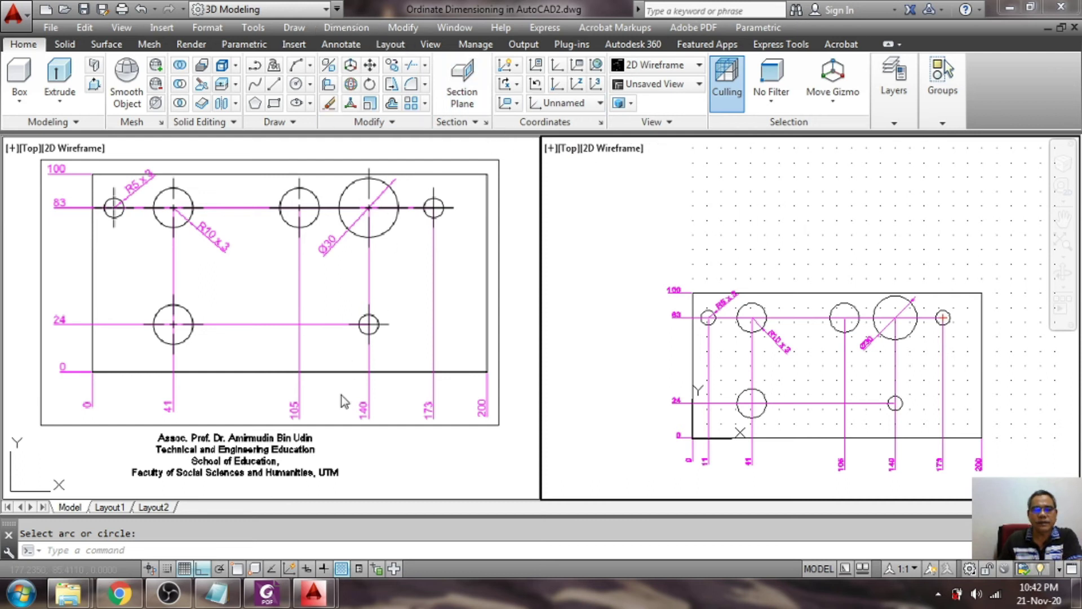
pyautogui.press('Return')
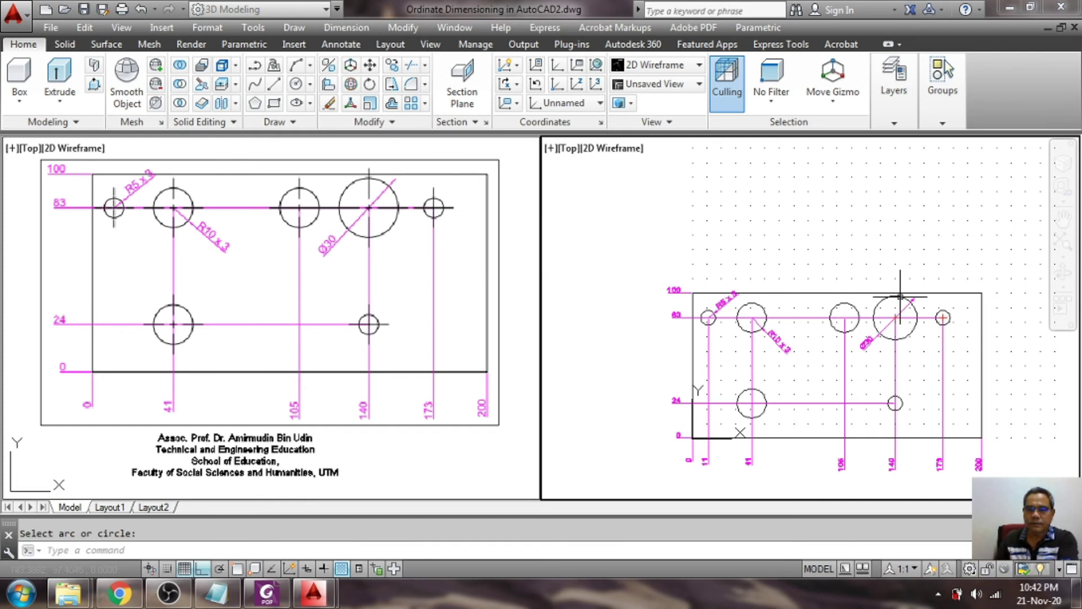
pyautogui.press('Return')
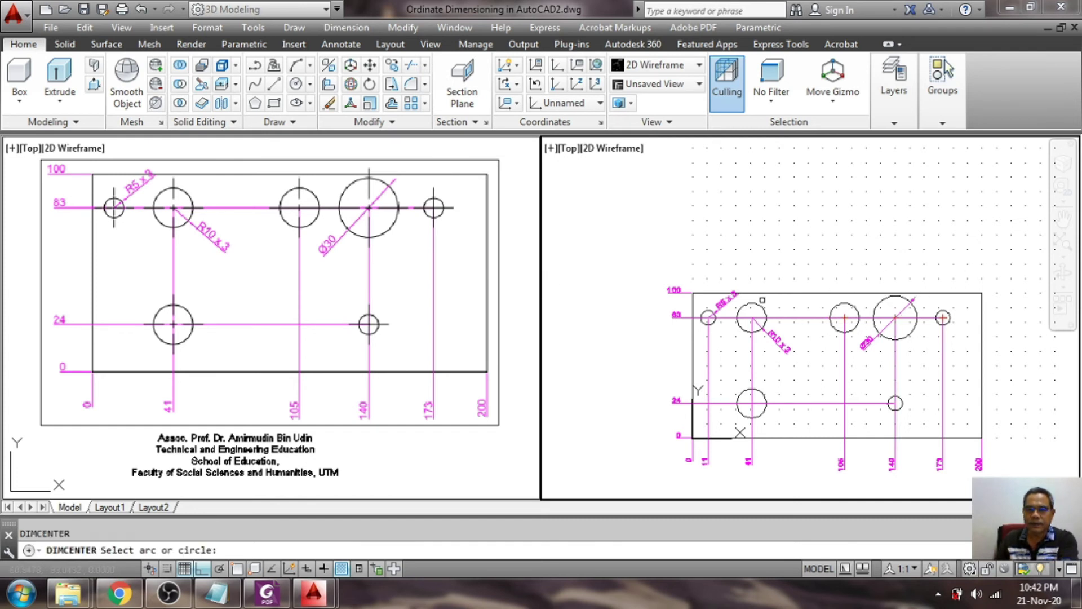
pyautogui.click(757, 302)
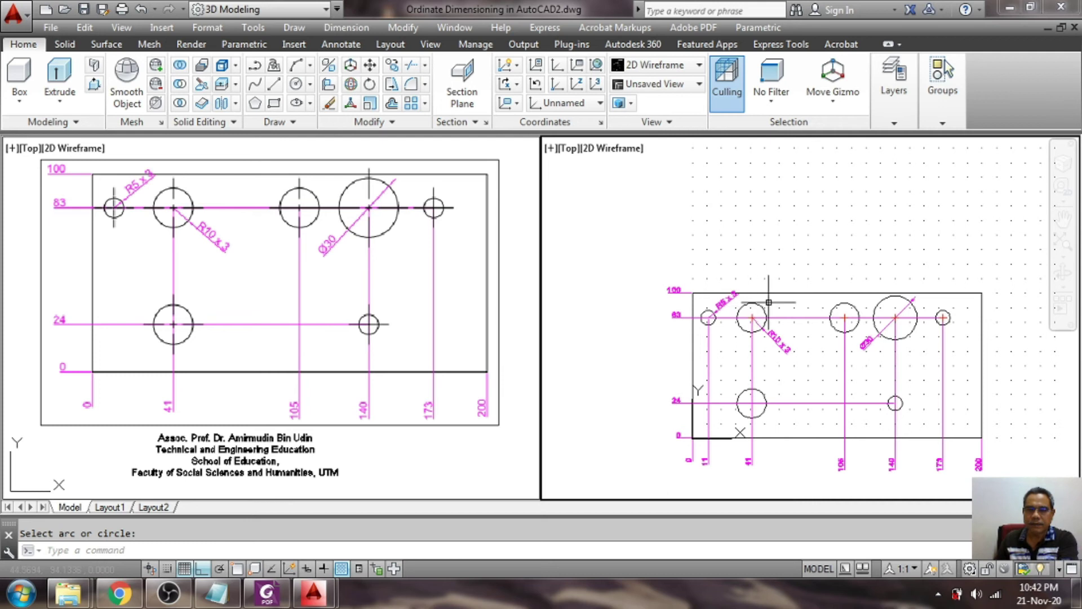
pyautogui.press('Return')
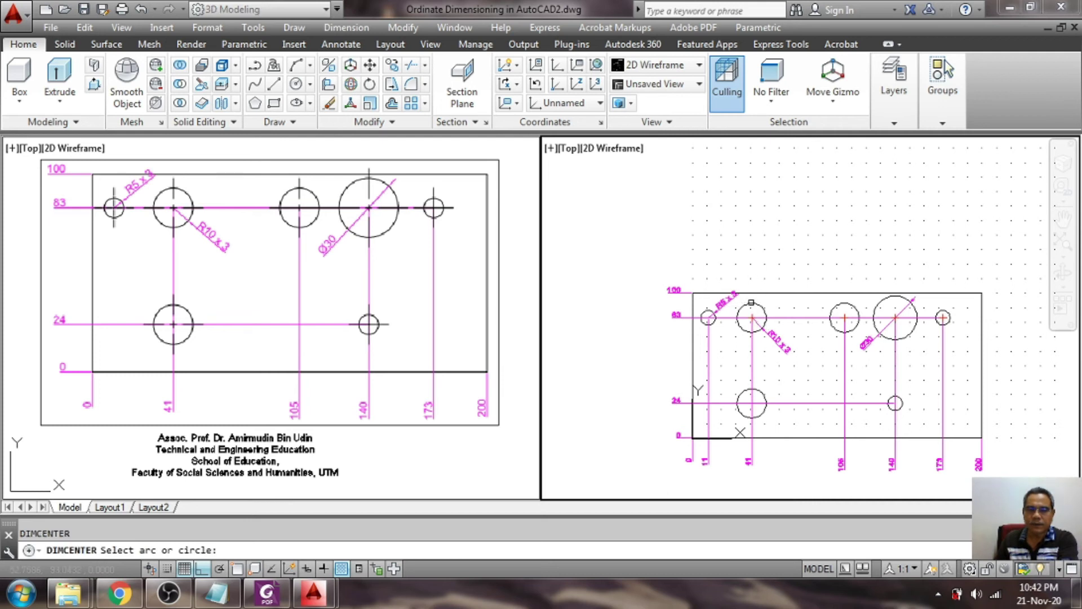
pyautogui.click(705, 309)
# - Add center marks to the lower circles at 41,24 and 140,24, then zoom to check them
pyautogui.press('Return')
pyautogui.click(739, 393)
pyautogui.press('Return')
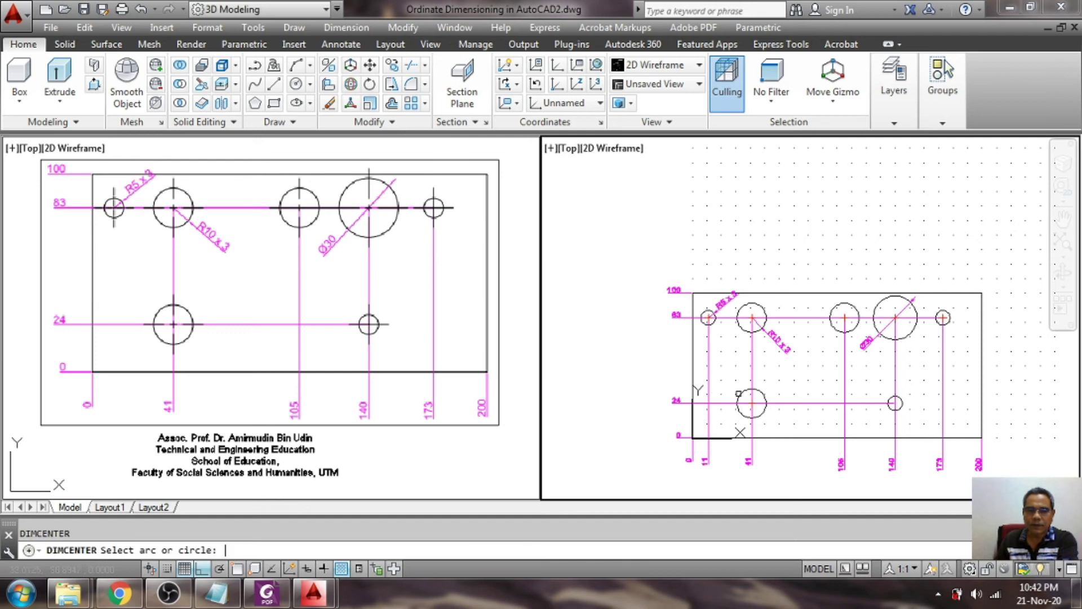
pyautogui.click(740, 393)
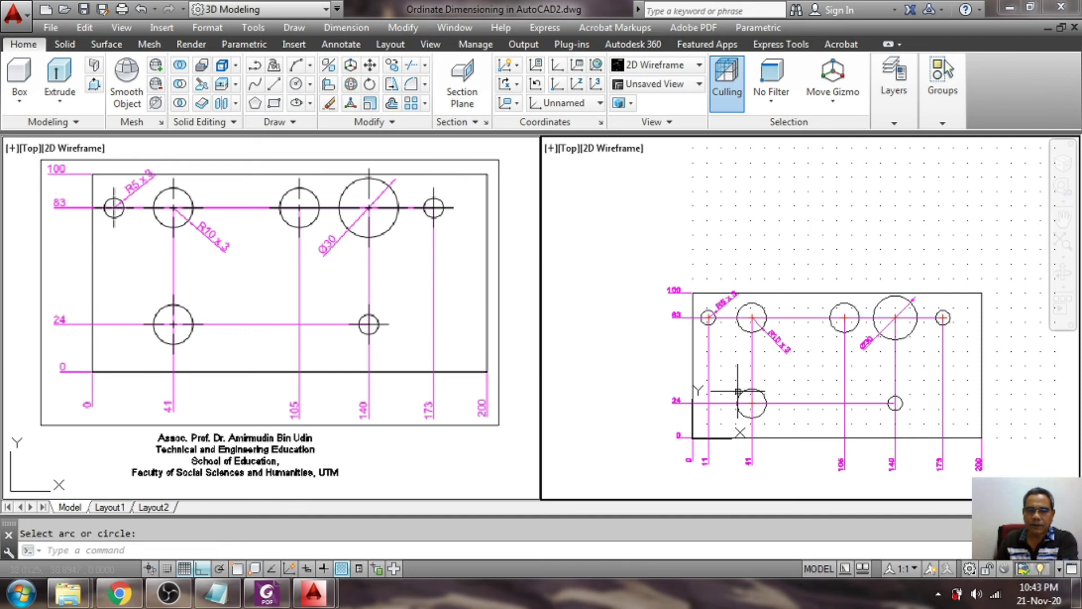
pyautogui.press('Return')
pyautogui.click(740, 393)
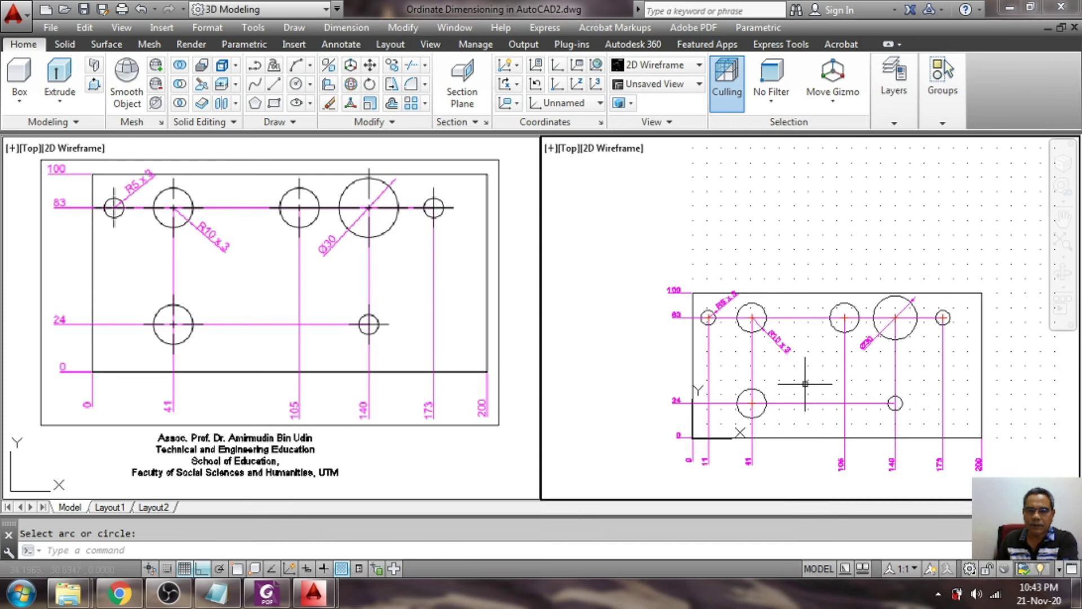
pyautogui.press('Return')
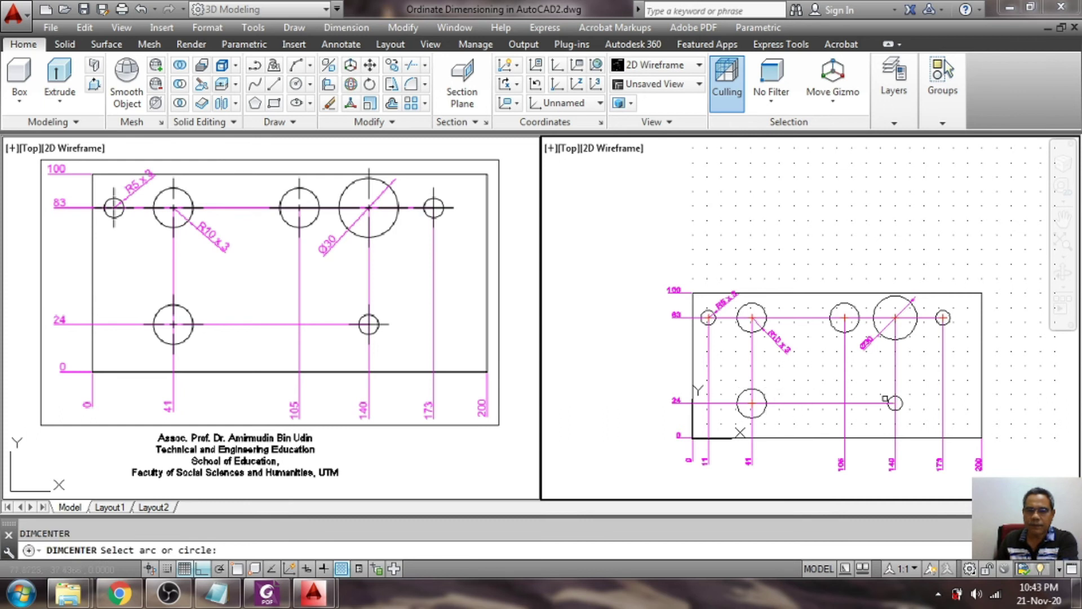
pyautogui.click(889, 397)
pyautogui.press('Return')
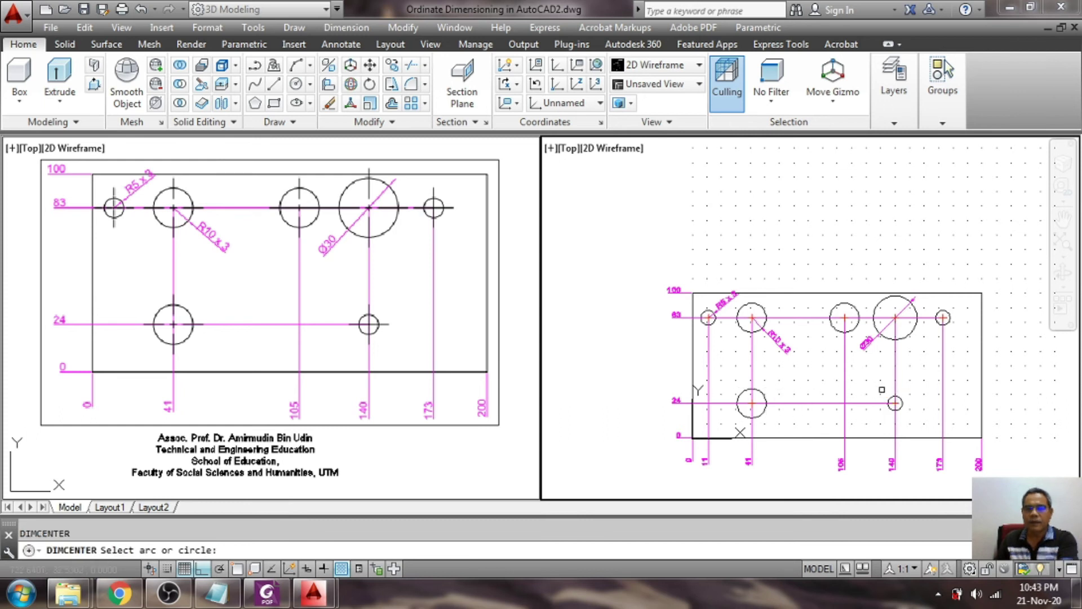
pyautogui.scroll(4, 896, 320)
pyautogui.scroll(2, 895, 320)
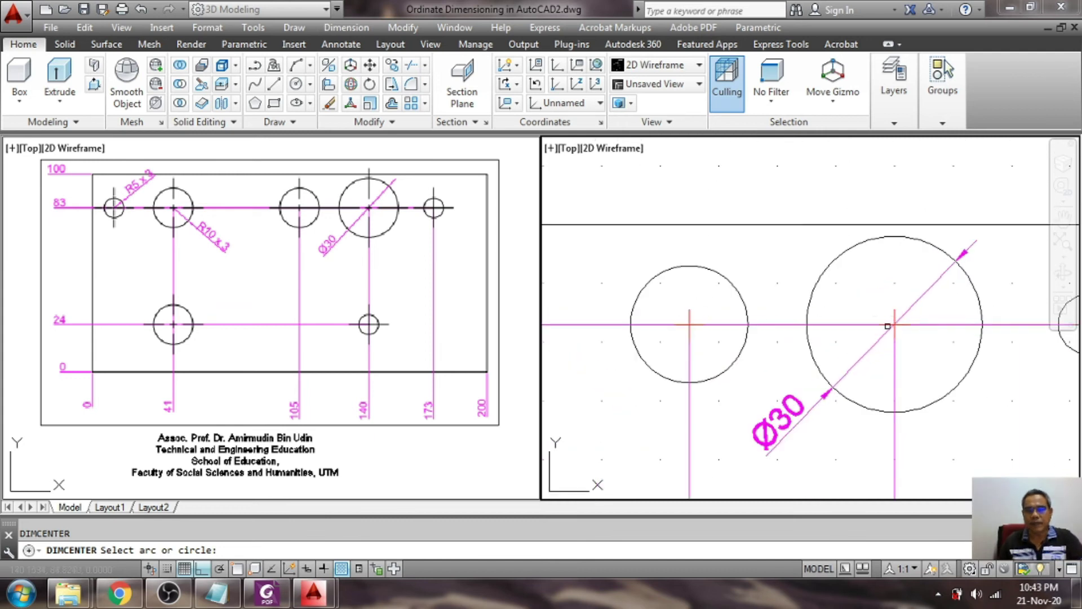
pyautogui.scroll(-4, 882, 297)
pyautogui.scroll(-3, 891, 316)
pyautogui.scroll(2, 904, 318)
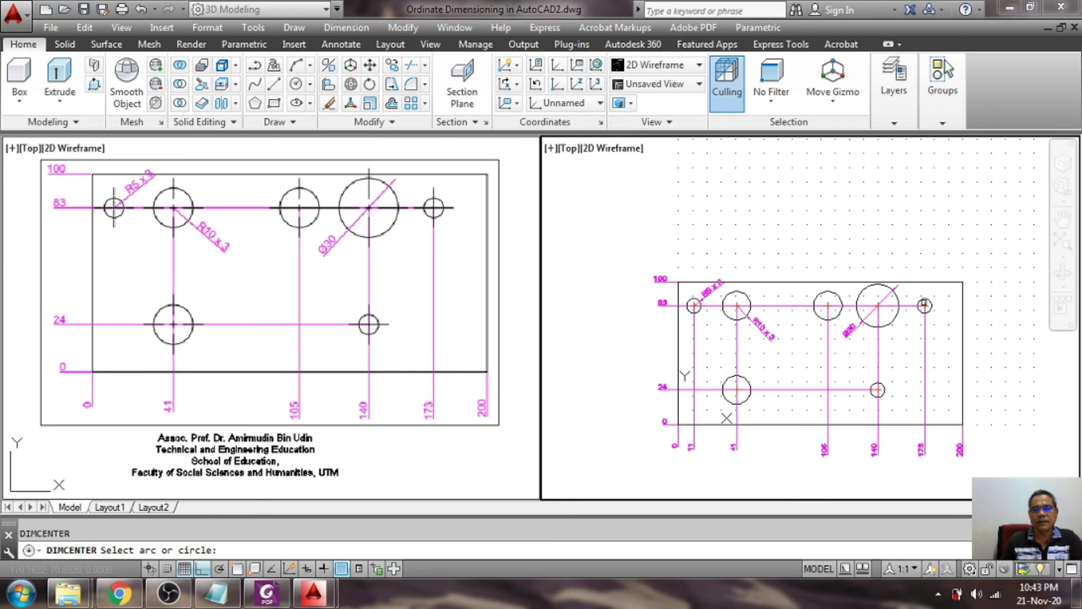
pyautogui.scroll(4, 924, 304)
pyautogui.scroll(-4, 901, 320)
pyautogui.scroll(2, 826, 476)
pyautogui.scroll(-2, 824, 475)
pyautogui.scroll(2, 758, 481)
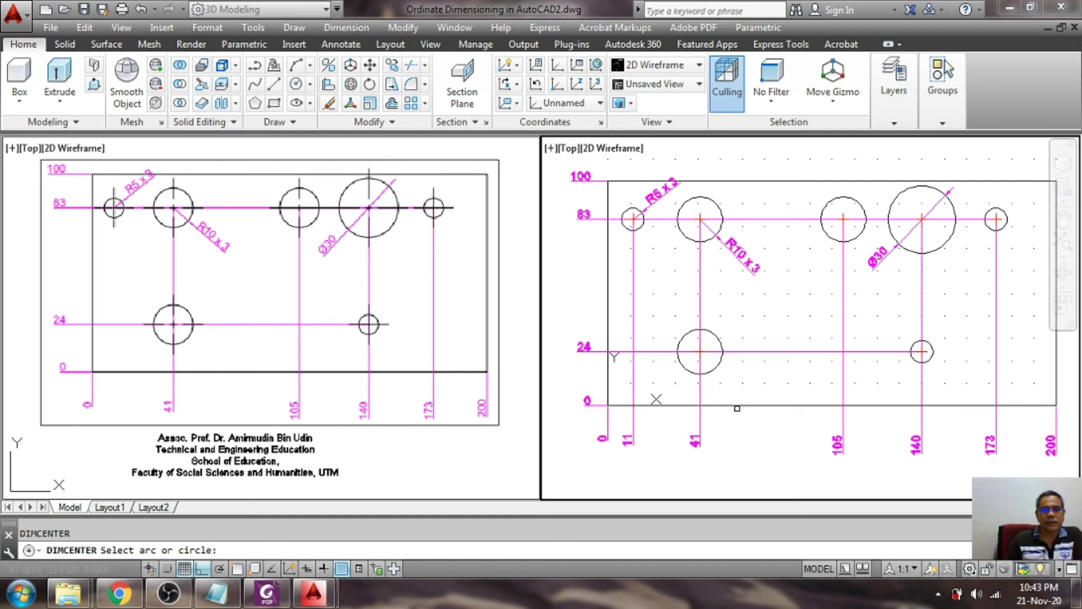
pyautogui.scroll(-4, 756, 447)
pyautogui.scroll(2, 785, 464)
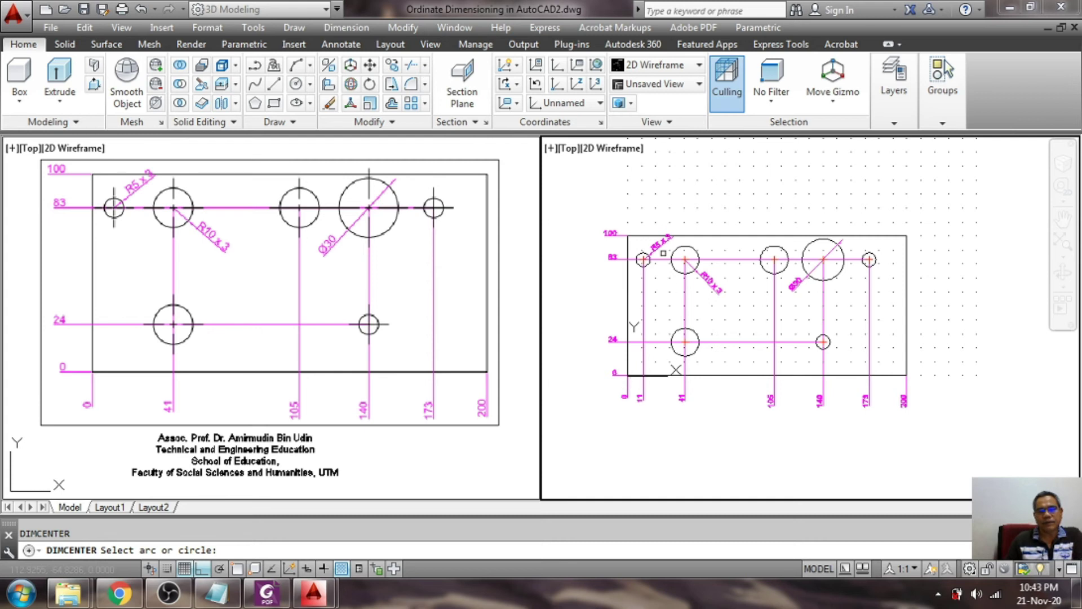
# - Try picking another hole for a center mark, then cancel the command
pyautogui.click(568, 195)
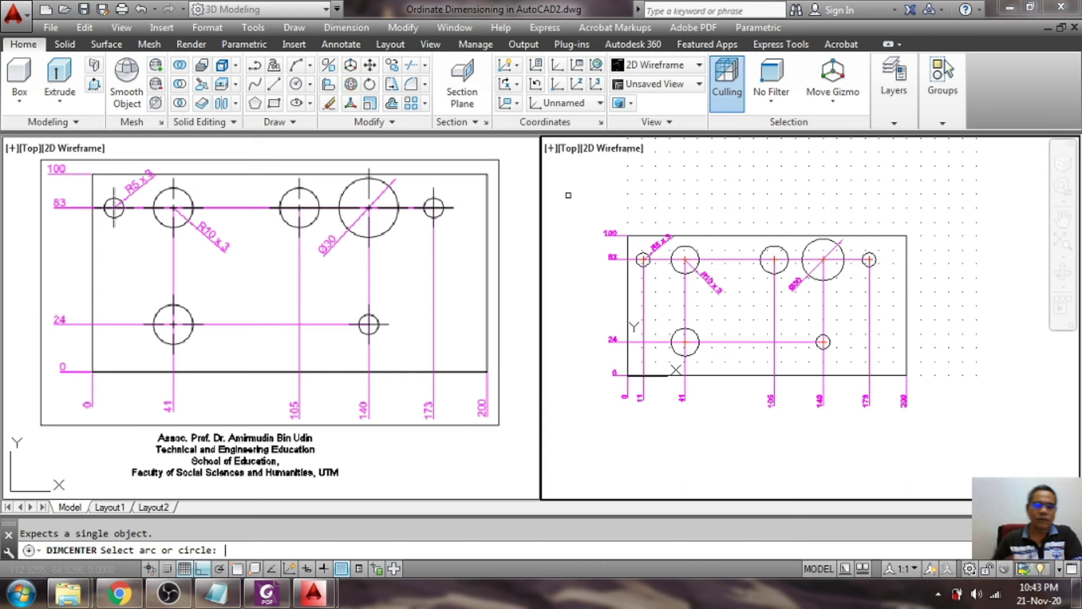
pyautogui.click(579, 196)
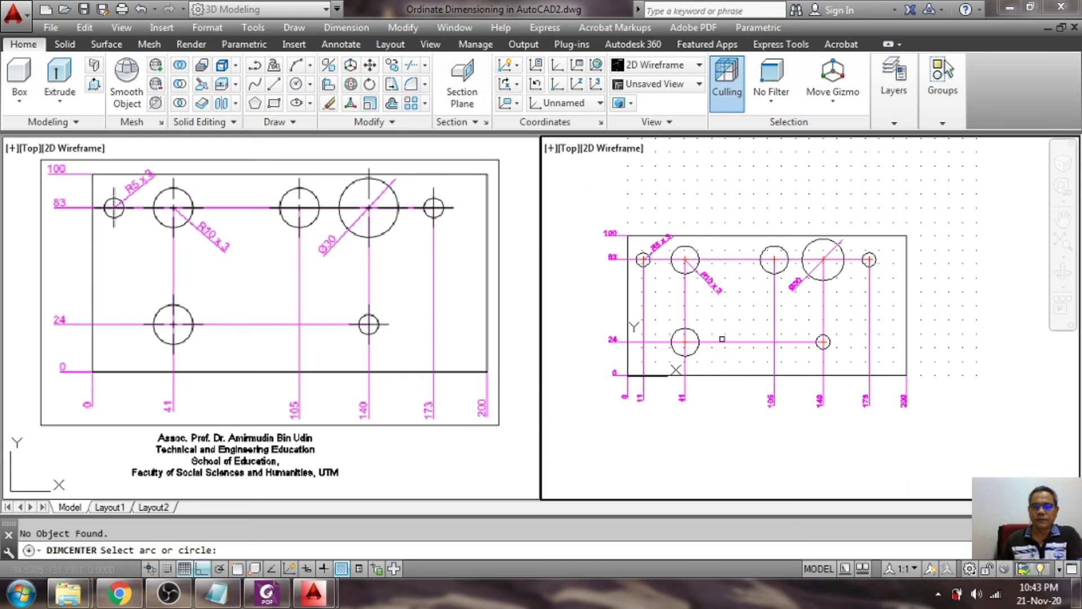
pyautogui.press('Escape')
# - Move all 43 plate objects to a new spot on the grid with Ortho off
pyautogui.write('m')
pyautogui.press('Return')
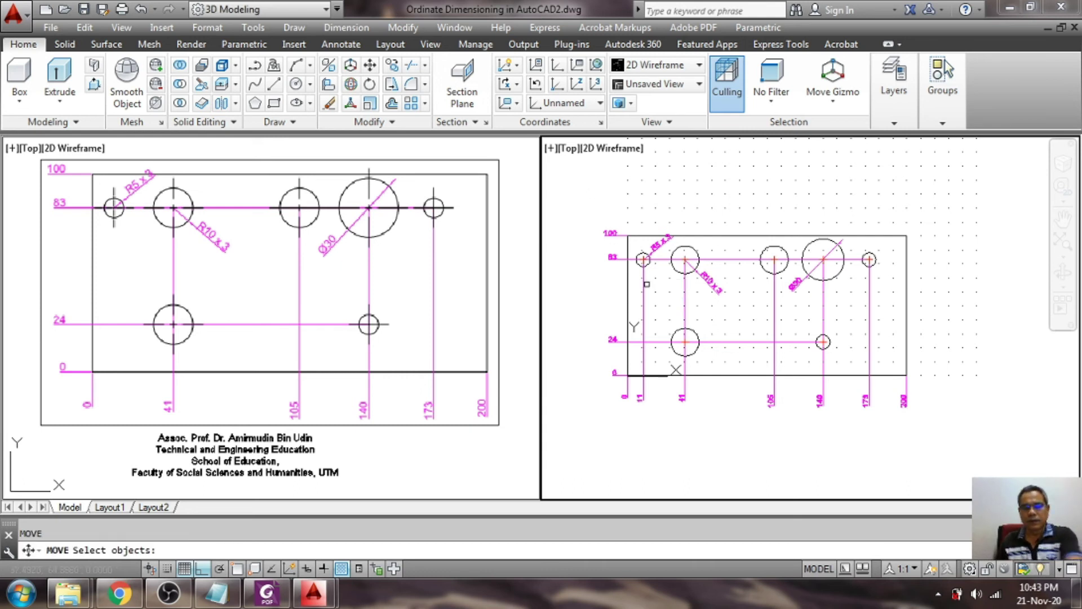
pyautogui.click(564, 191)
pyautogui.click(983, 435)
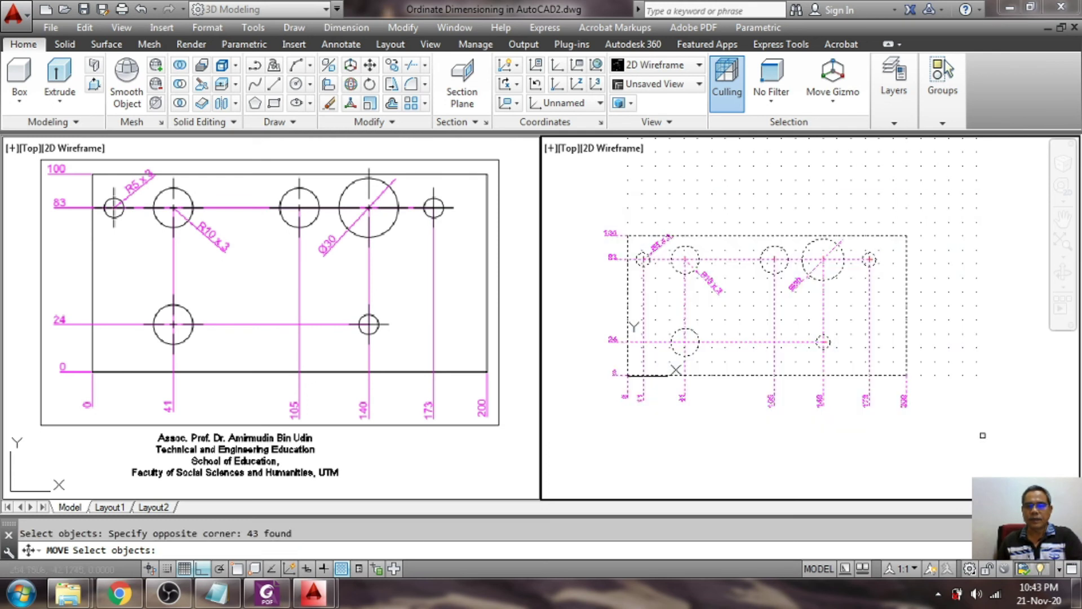
pyautogui.press('Return')
pyautogui.click(758, 419)
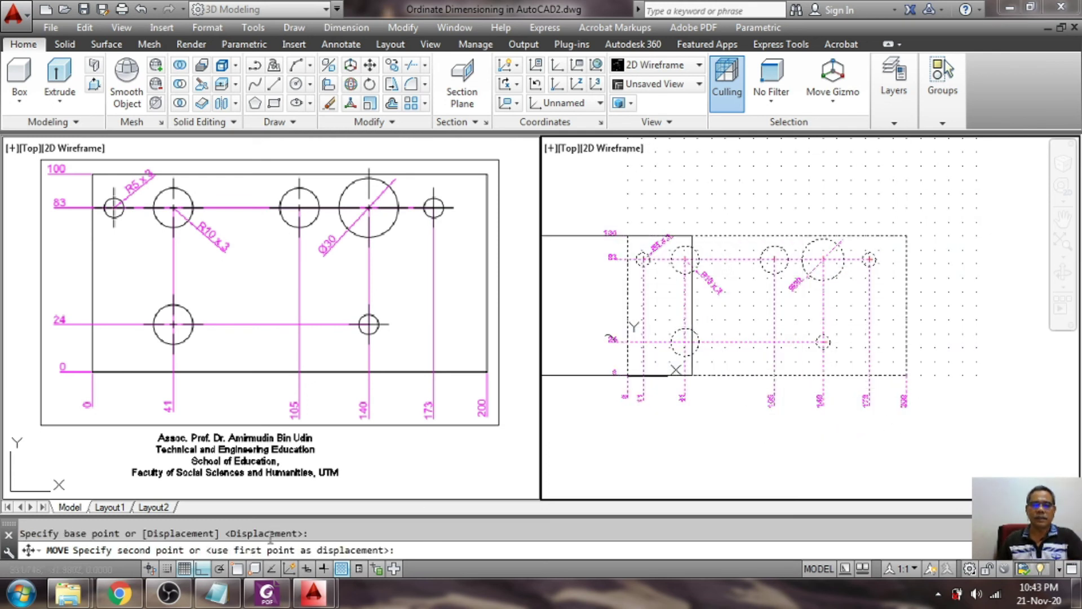
pyautogui.click(204, 569)
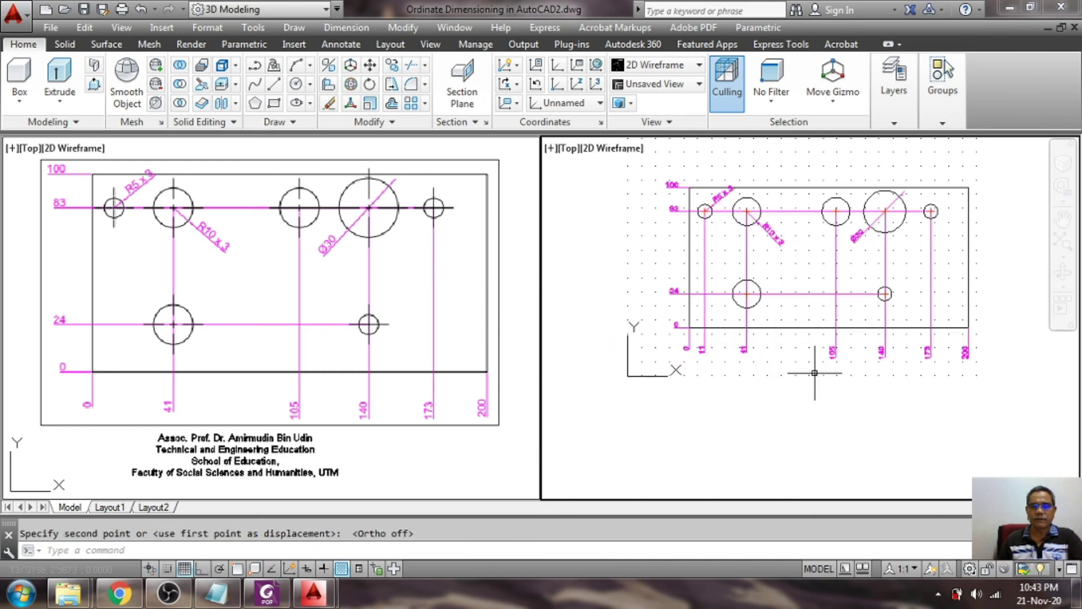
pyautogui.click(744, 300)
pyautogui.scroll(2, 744, 300)
pyautogui.scroll(-2, 750, 338)
pyautogui.scroll(2, 1008, 355)
pyautogui.scroll(-3, 969, 336)
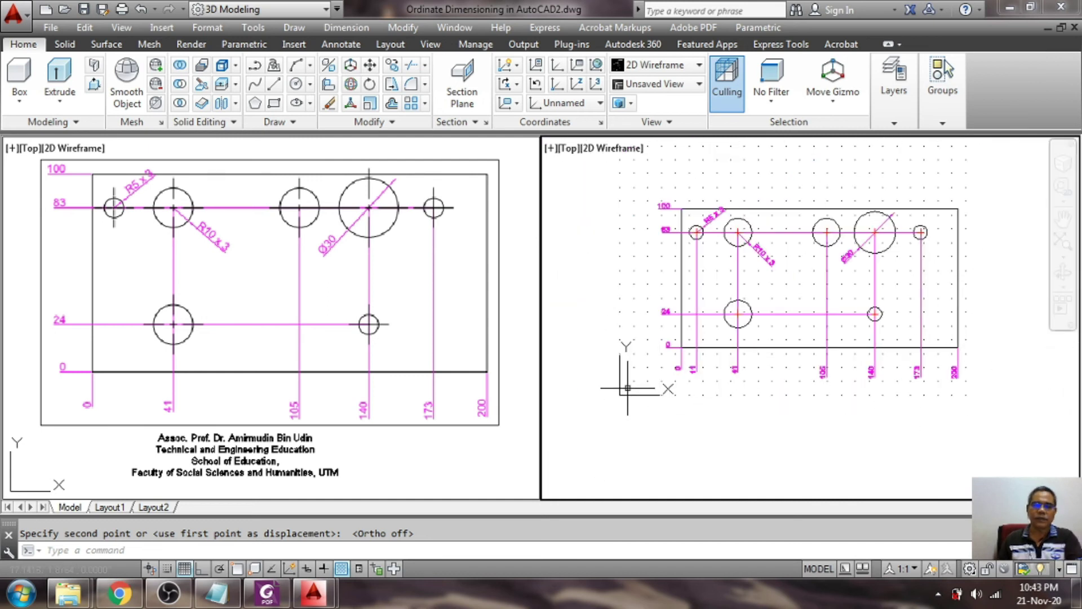
# - Erase the plate's old ordinate dimensions using a window selection
pyautogui.write('e')
pyautogui.press('Return')
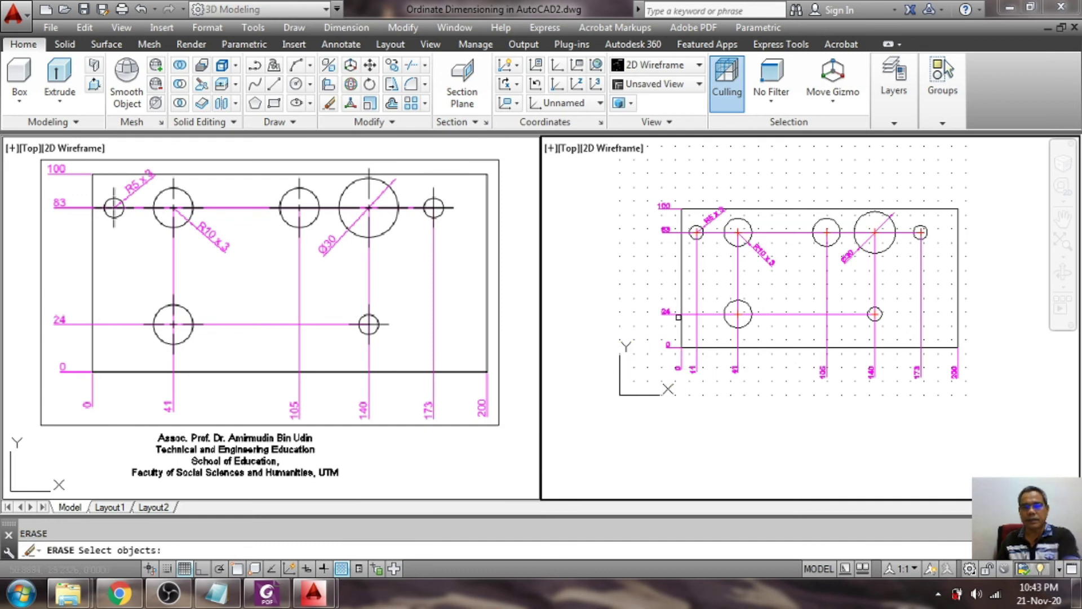
pyautogui.click(769, 312)
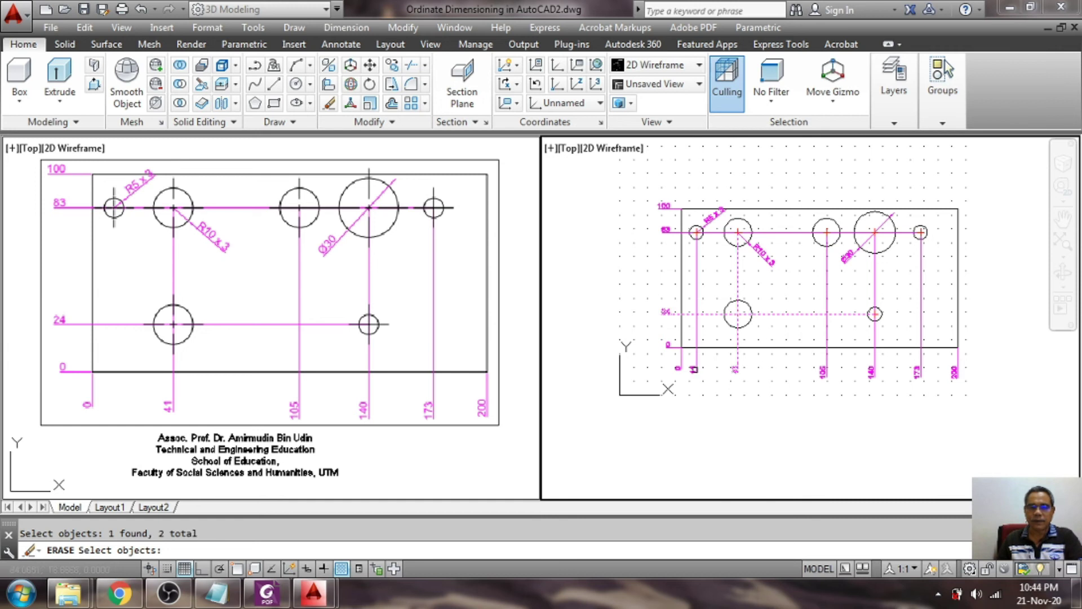
pyautogui.click(676, 350)
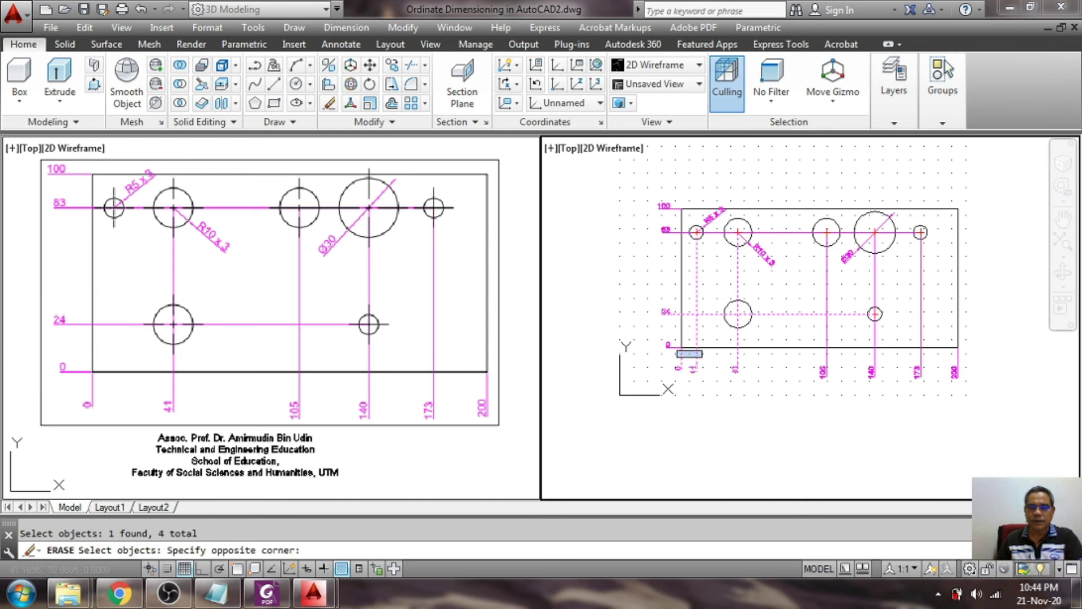
pyautogui.click(675, 353)
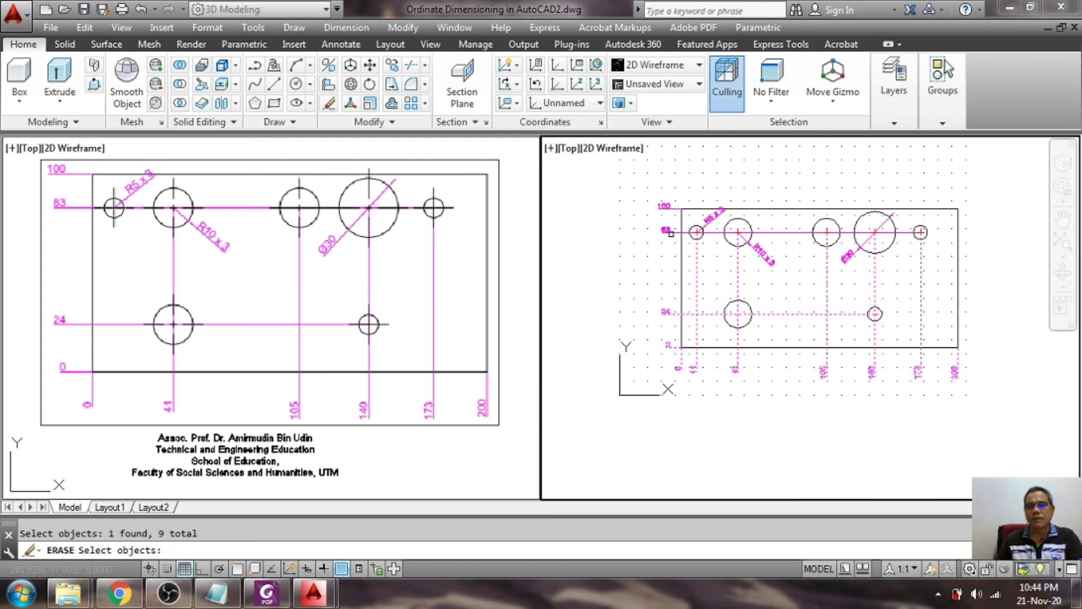
pyautogui.press('Return')
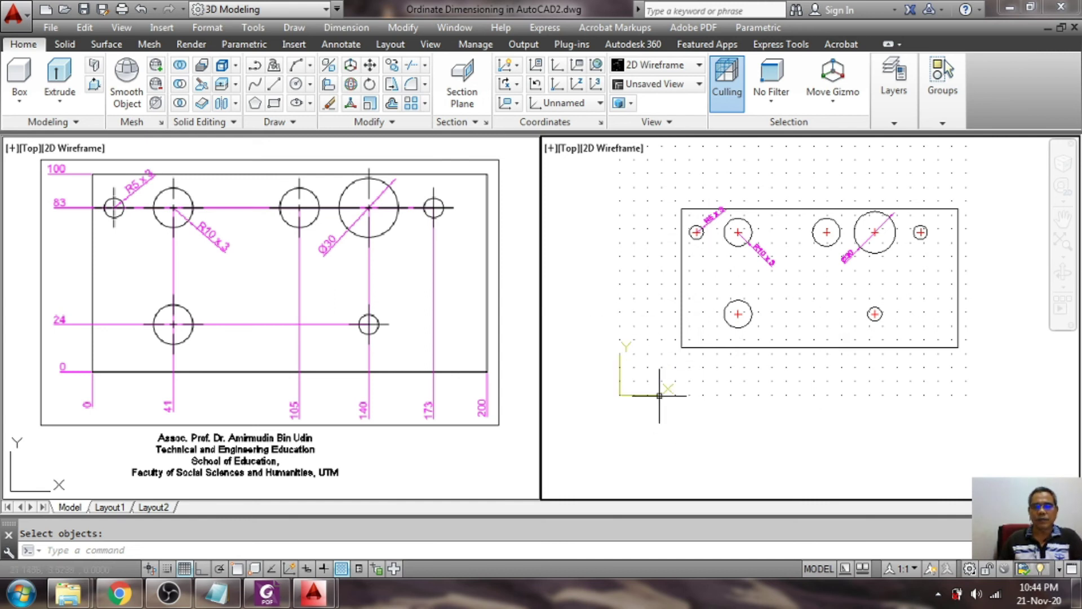
pyautogui.scroll(2, 658, 397)
pyautogui.scroll(-2, 724, 391)
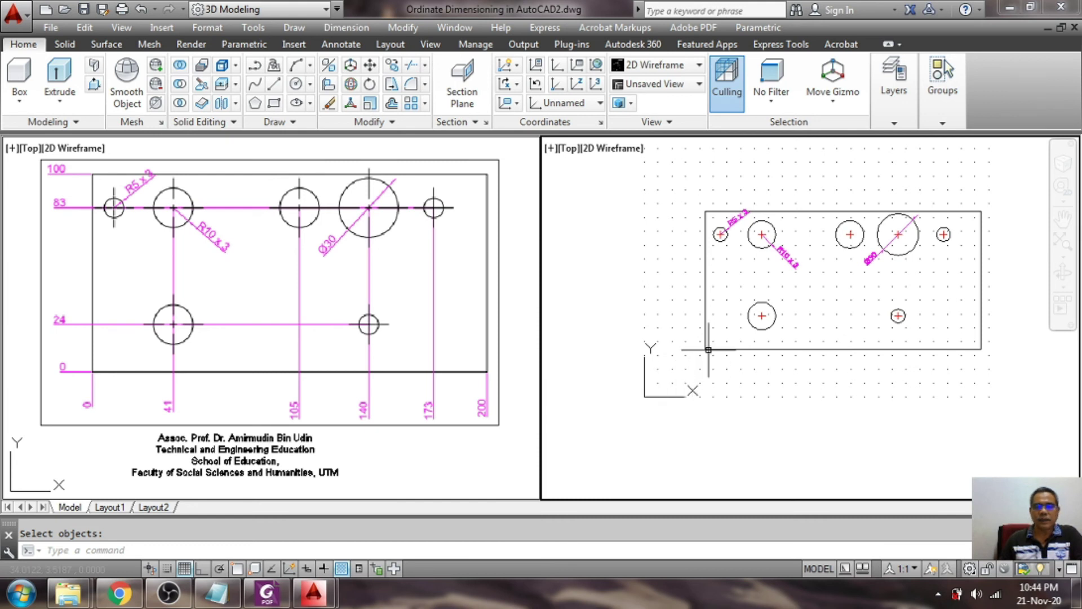
# - Set DIM as the current layer in the Layer Properties Manager
pyautogui.click(346, 32)
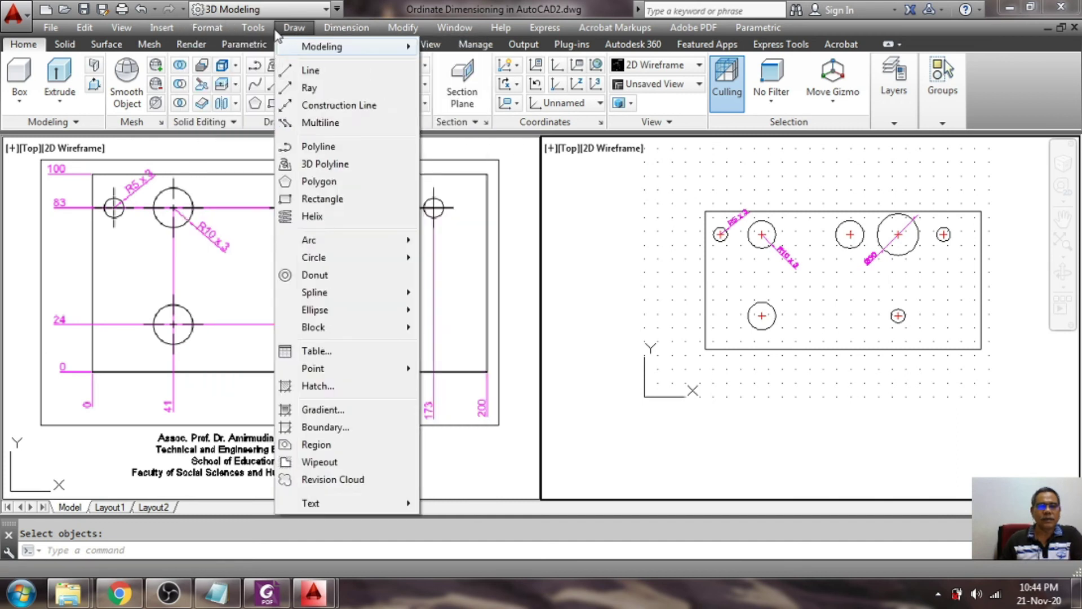
pyautogui.moveTo(207, 27)
pyautogui.click(216, 49)
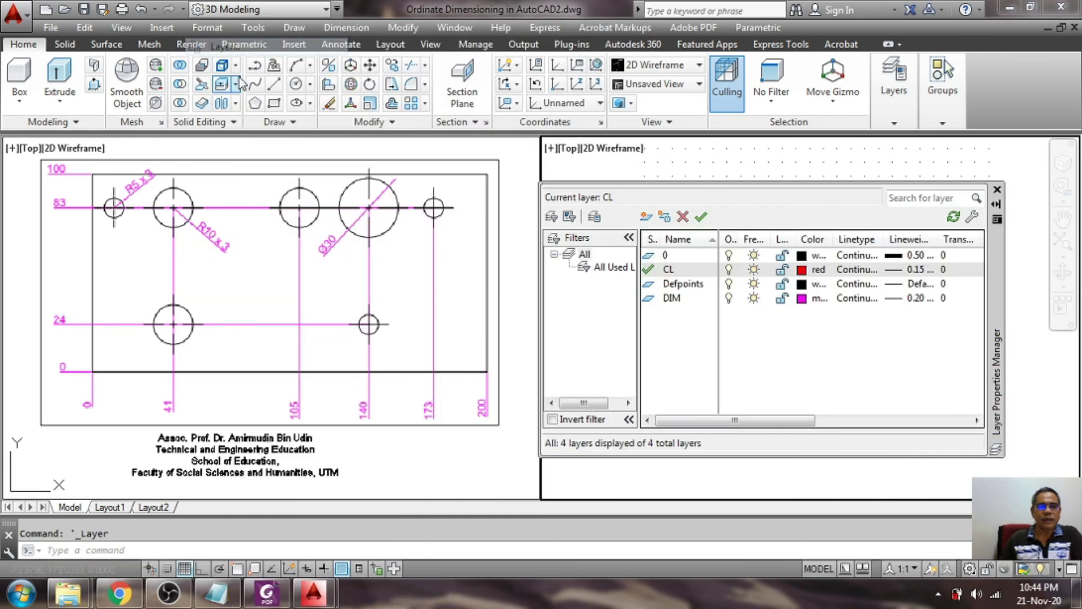
pyautogui.click(709, 298)
pyautogui.click(702, 216)
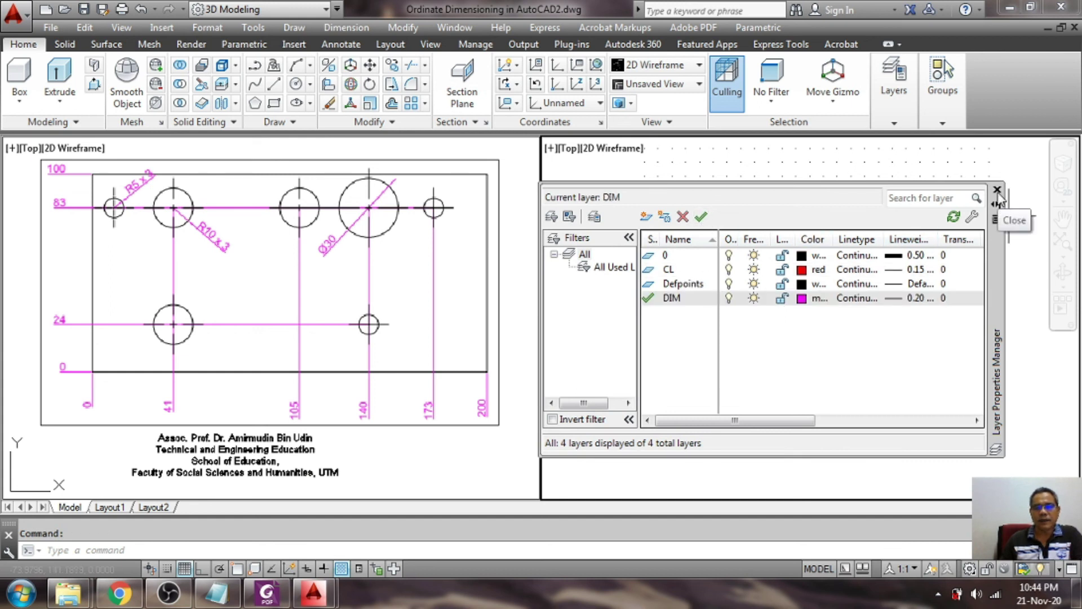
pyautogui.click(997, 190)
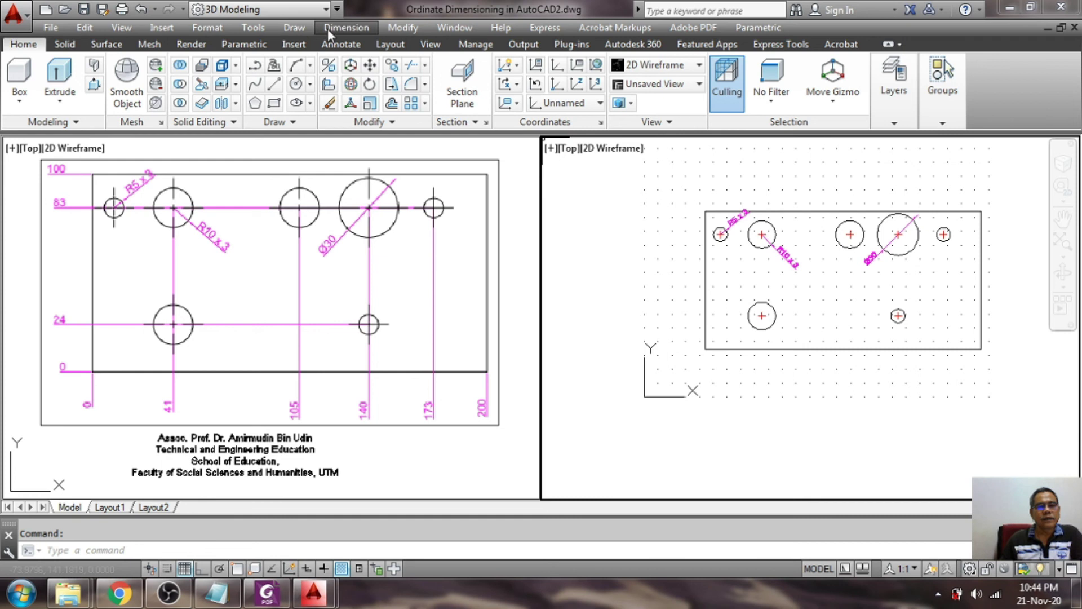
pyautogui.click(330, 28)
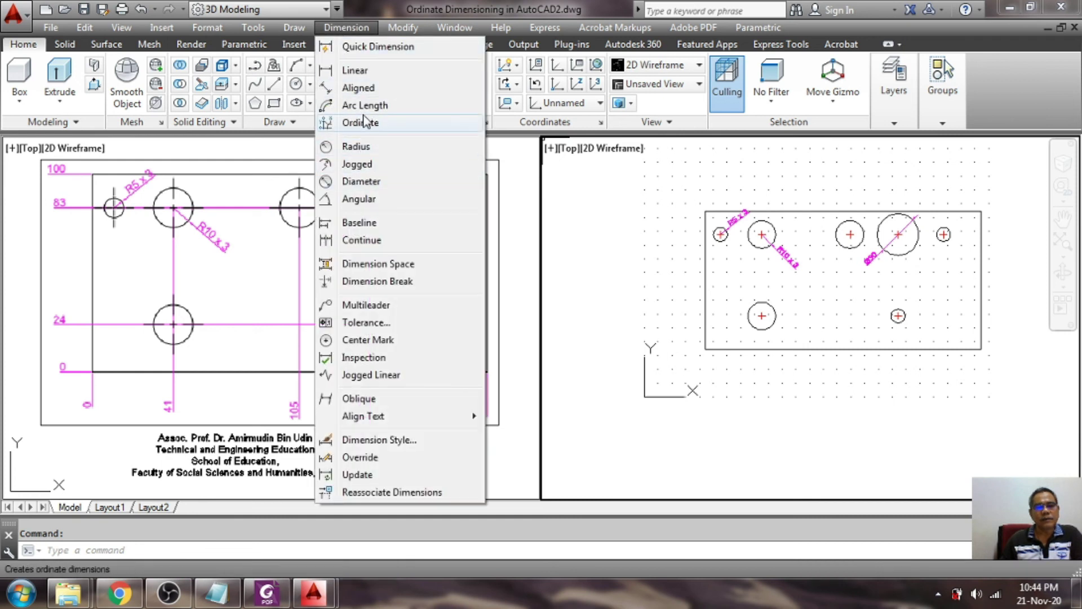
# - Add a 44.24 ordinate dimension snapped to the plate's lower-left corner, with Ortho on
pyautogui.click(361, 122)
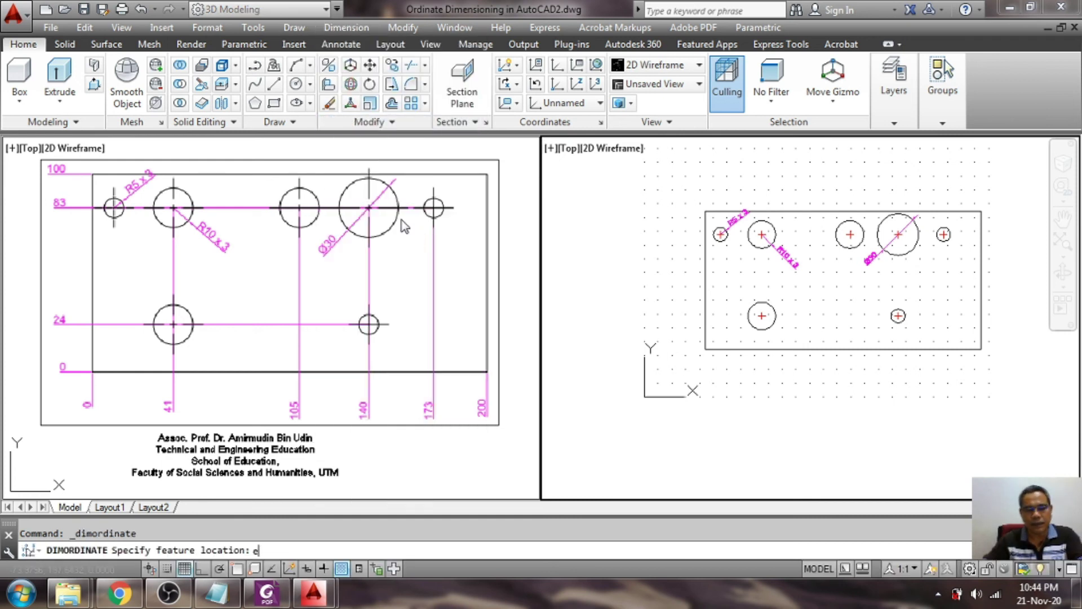
pyautogui.write('nd')
pyautogui.press('Return')
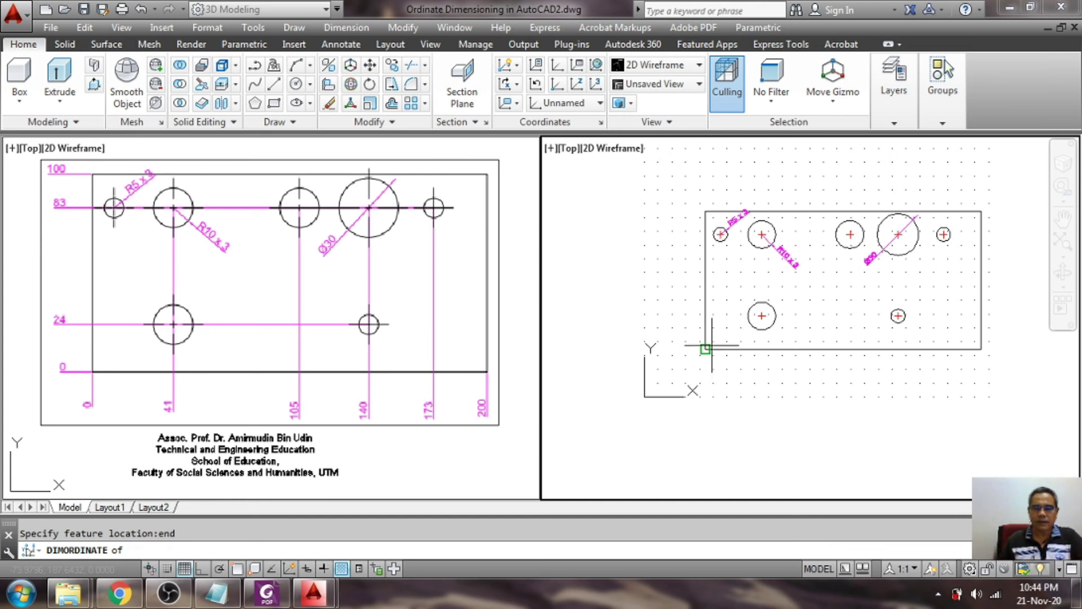
pyautogui.click(705, 349)
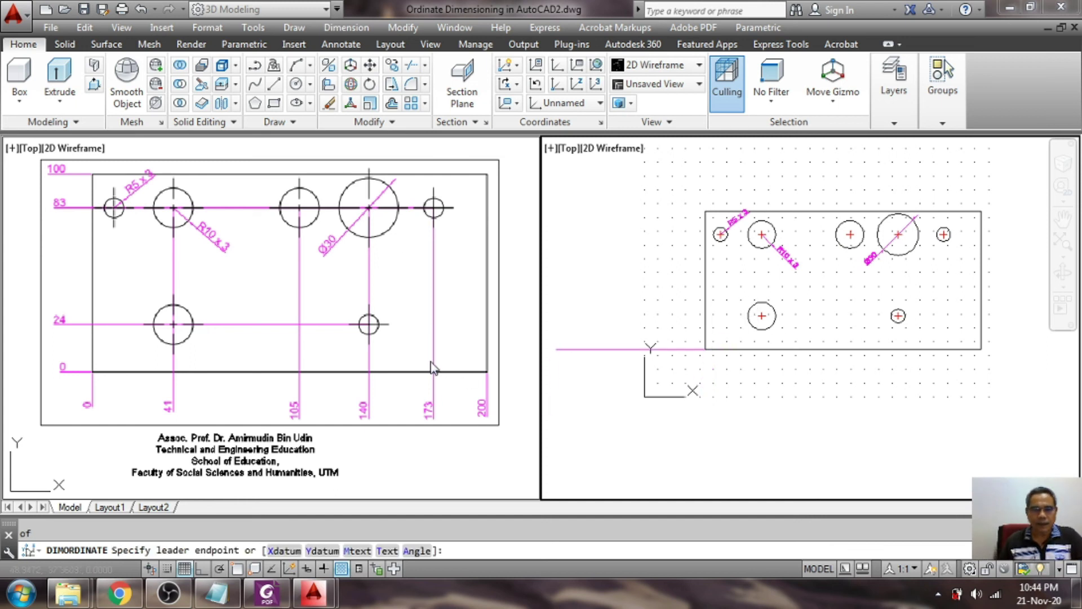
pyautogui.press('F8')
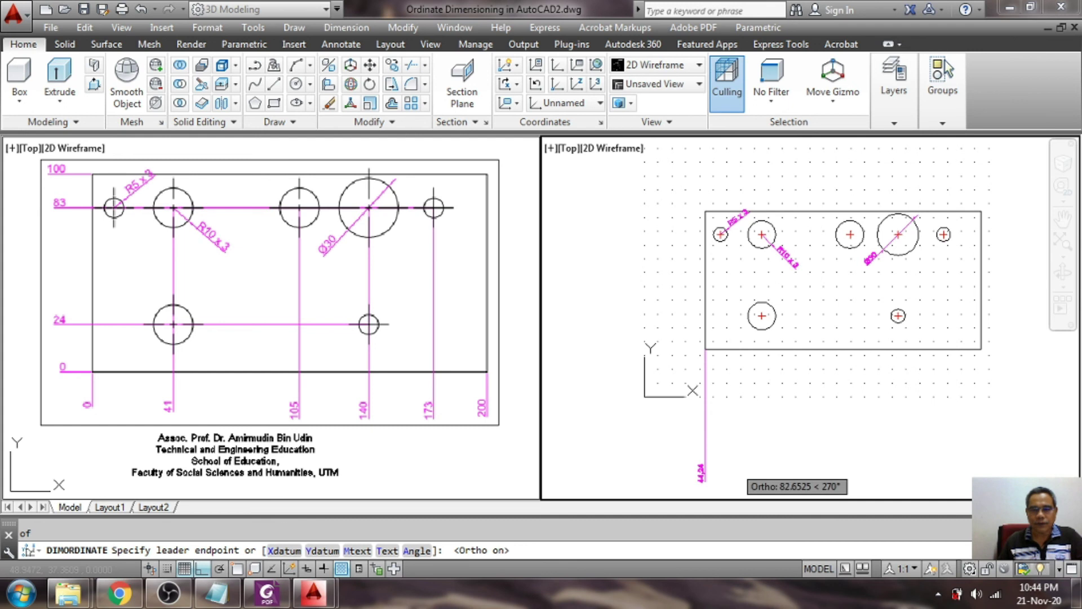
pyautogui.click(701, 359)
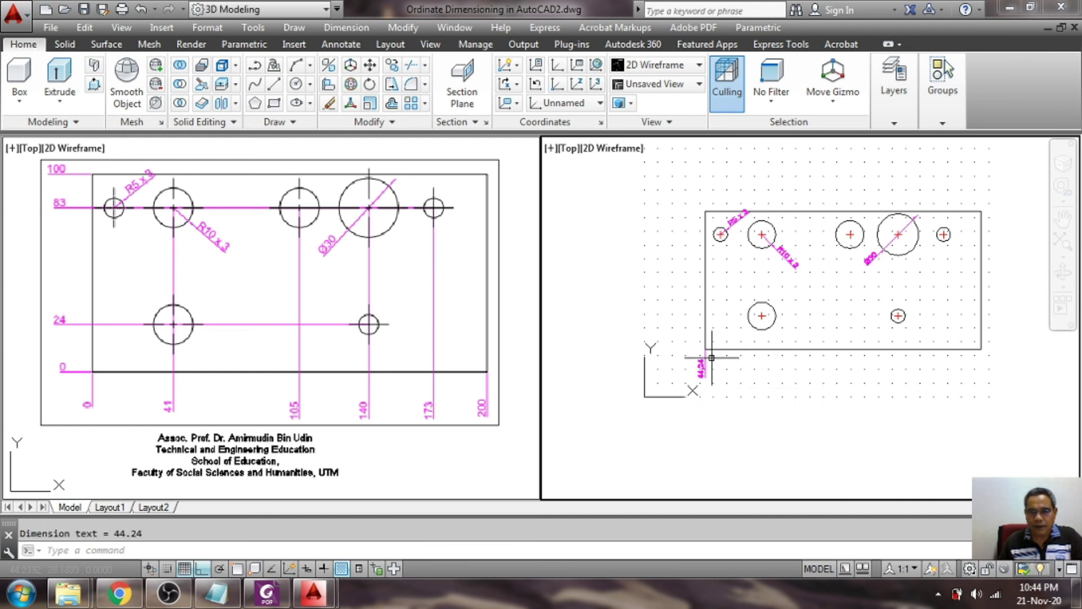
# - Add the 34.55 ordinate dimension from the same lower-left corner
pyautogui.click(339, 26)
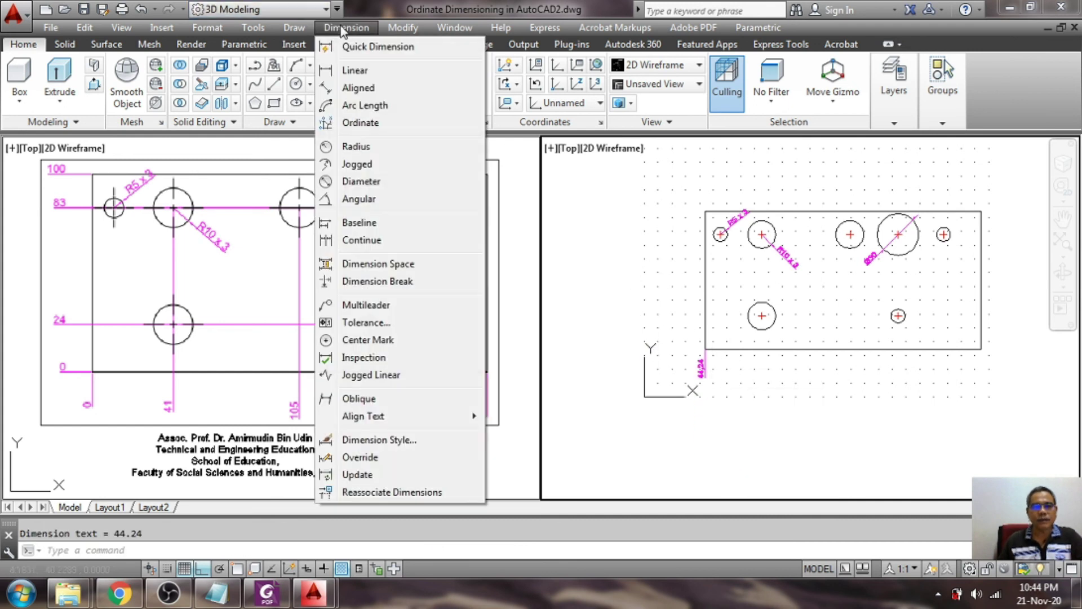
pyautogui.click(364, 122)
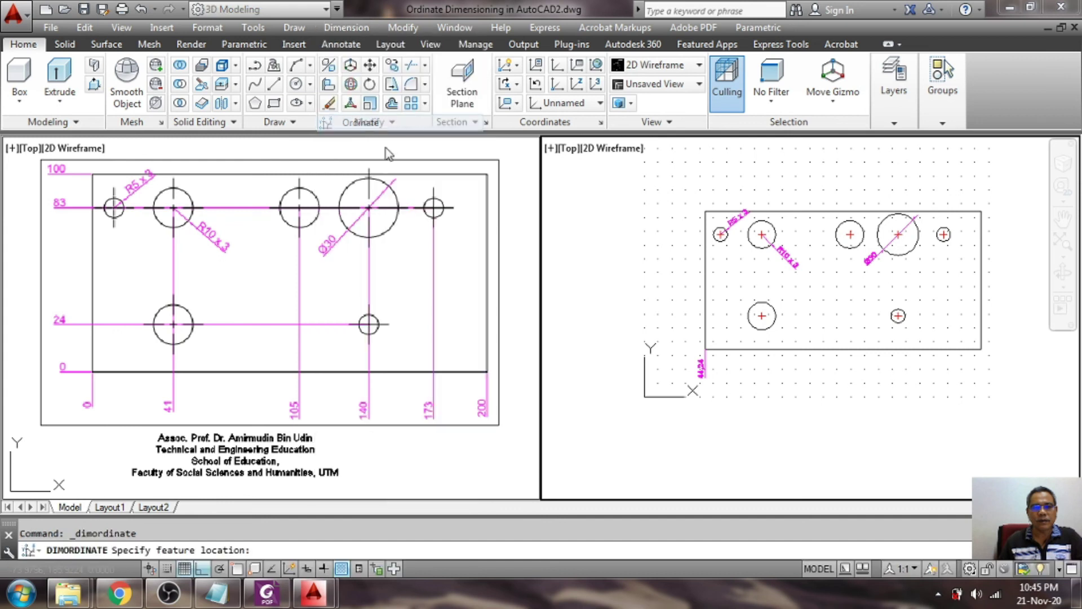
pyautogui.write('end')
pyautogui.press('Return')
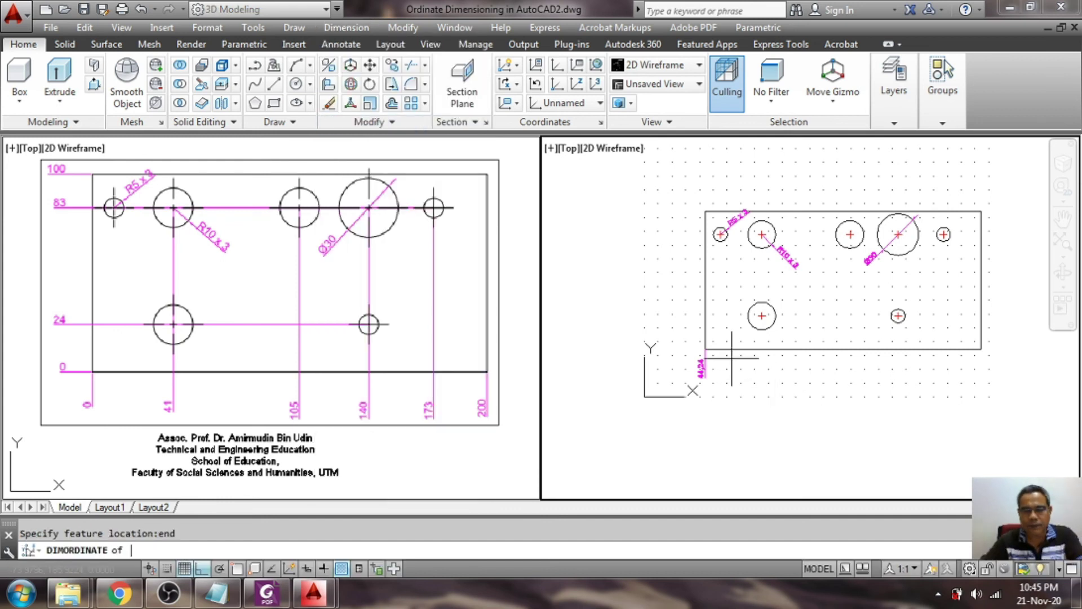
pyautogui.click(713, 341)
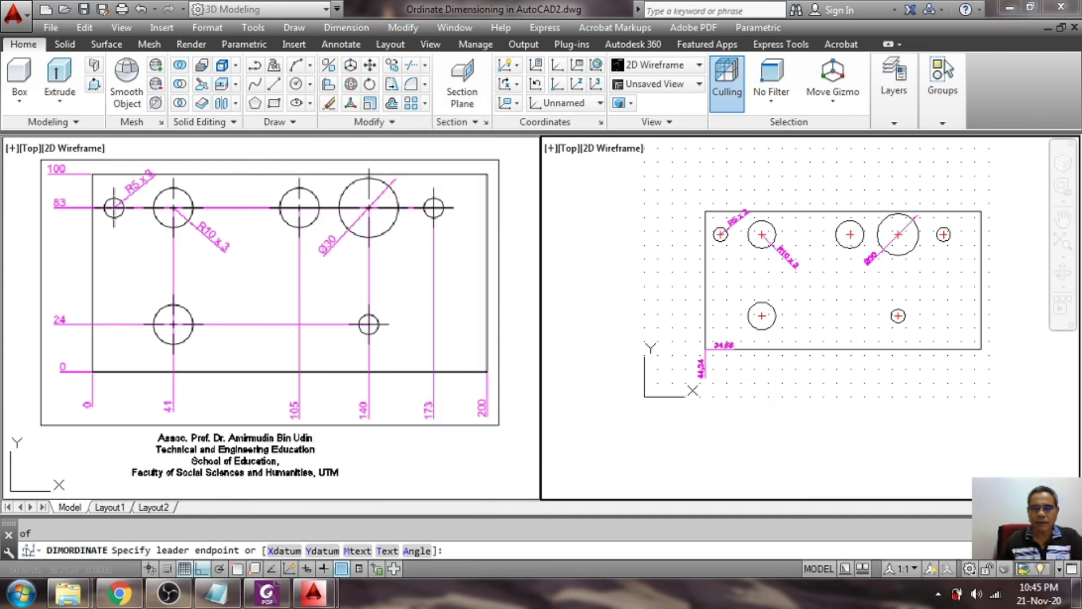
pyautogui.click(702, 360)
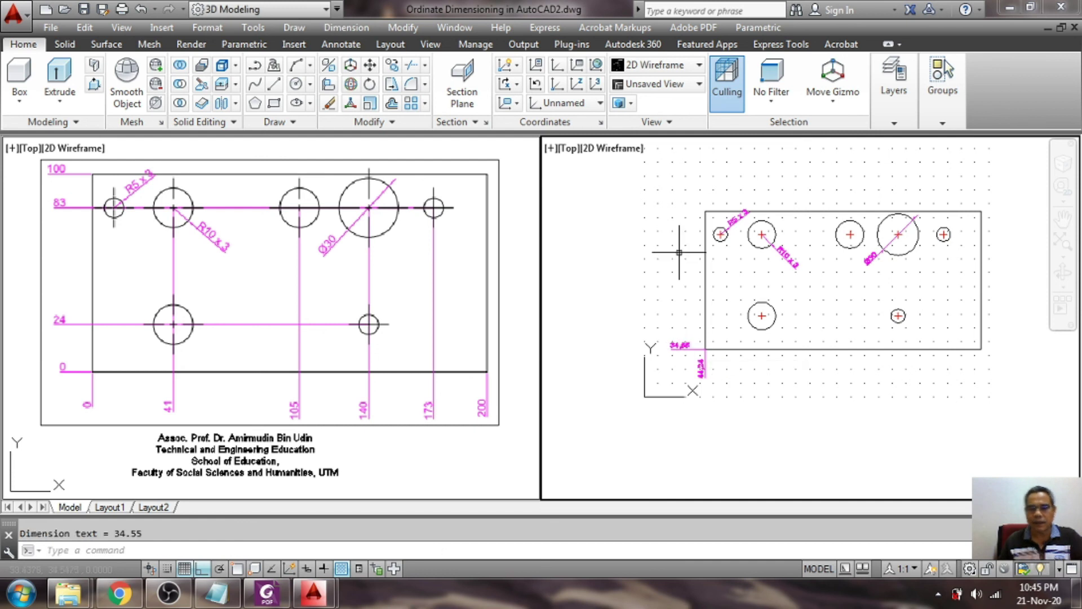
pyautogui.scroll(2, 710, 406)
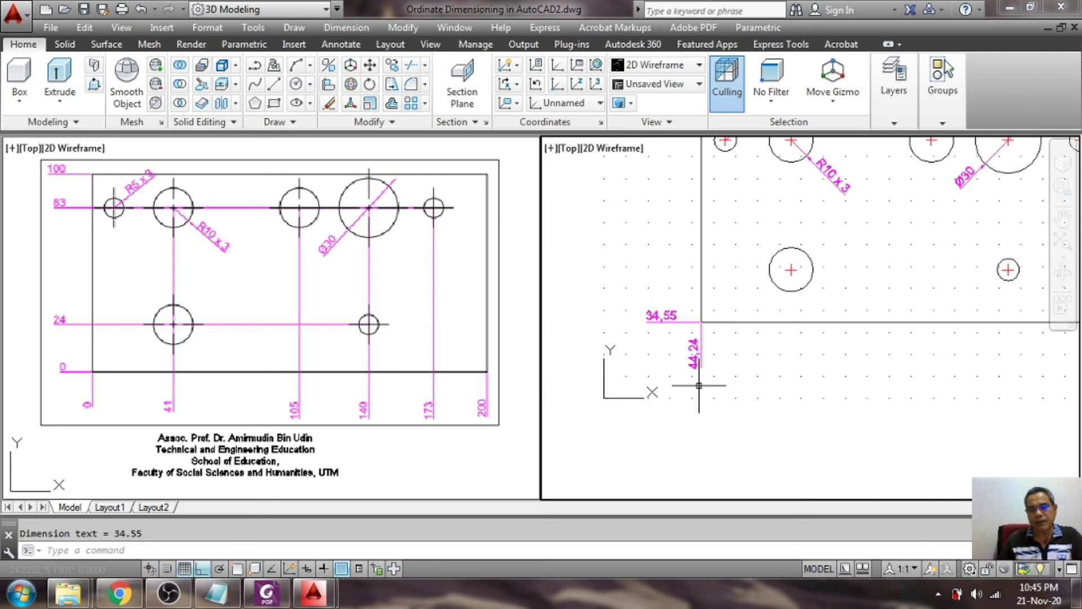
pyautogui.scroll(-2, 814, 352)
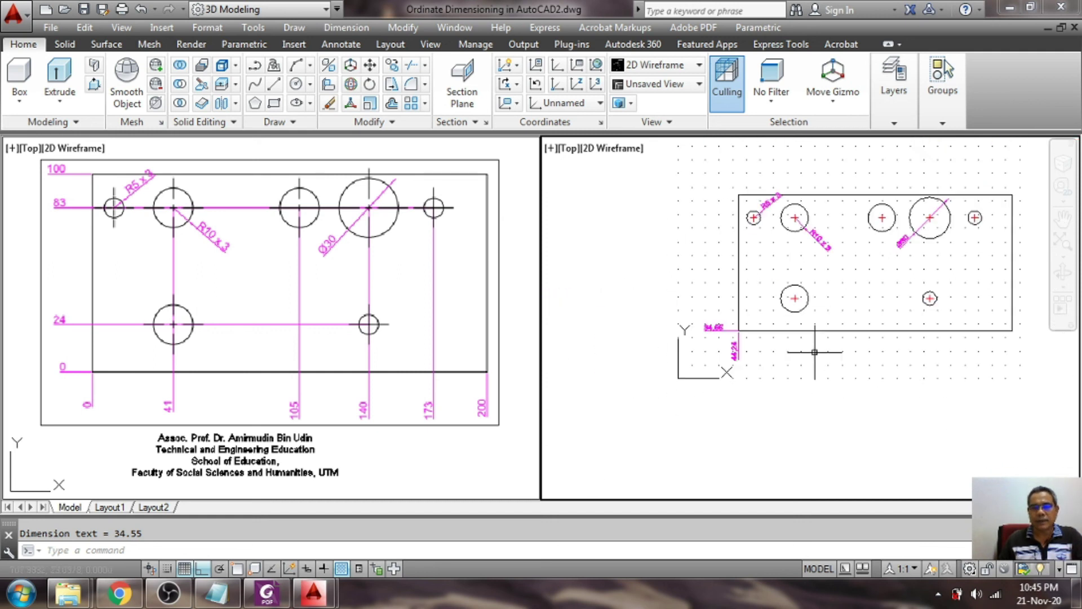
pyautogui.click(346, 27)
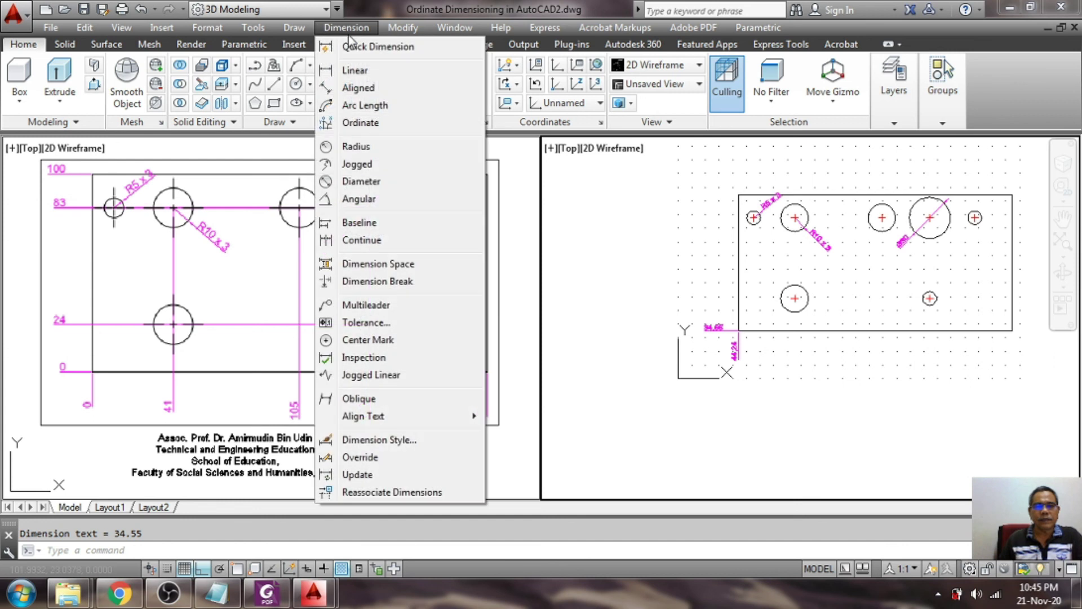
pyautogui.click(369, 122)
pyautogui.write('cen')
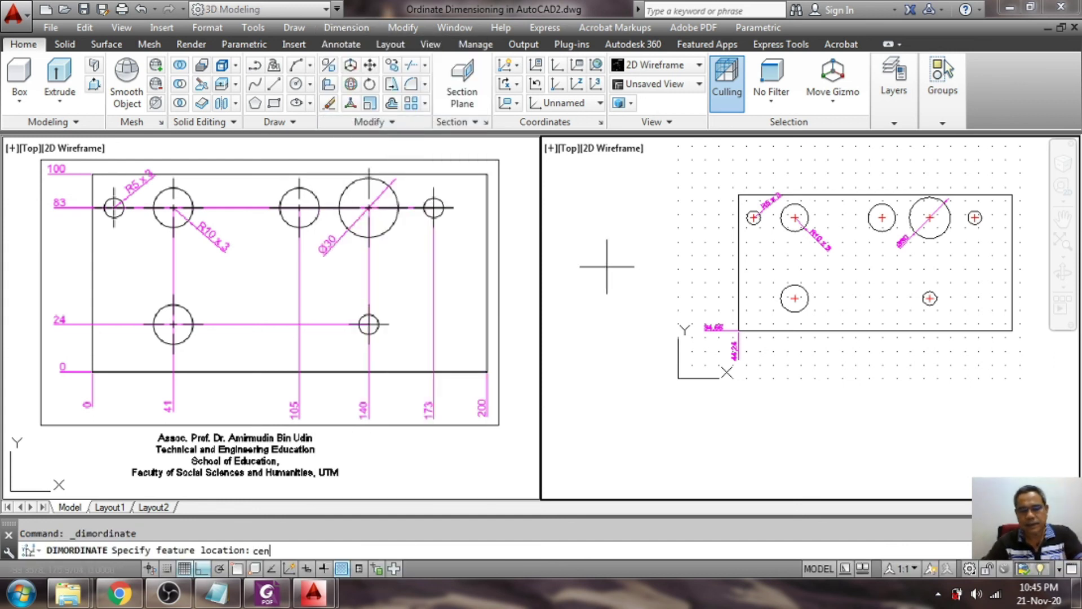
pyautogui.press('Return')
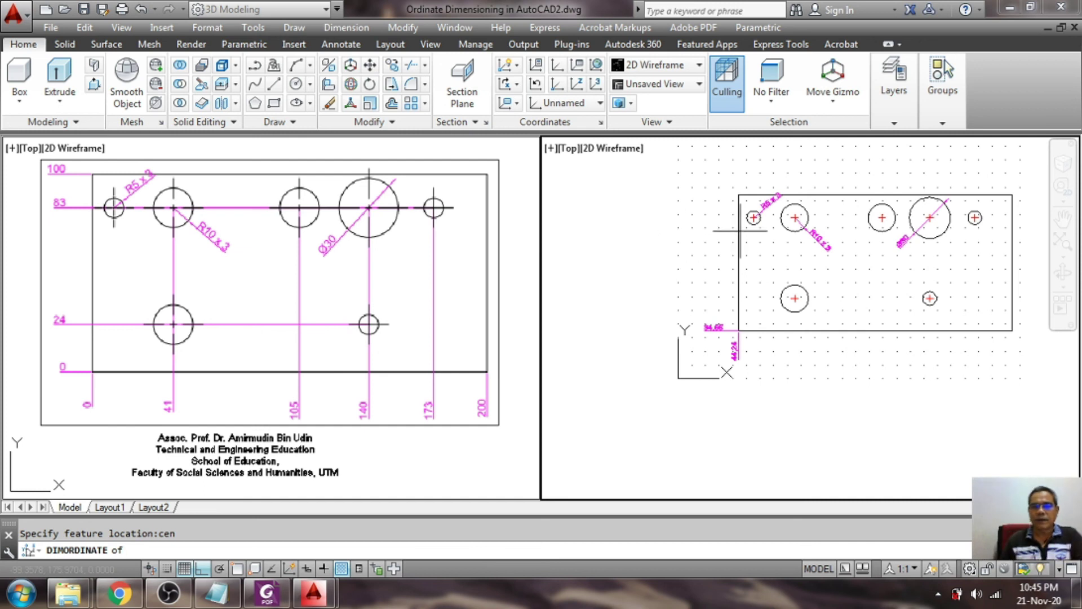
pyautogui.click(753, 217)
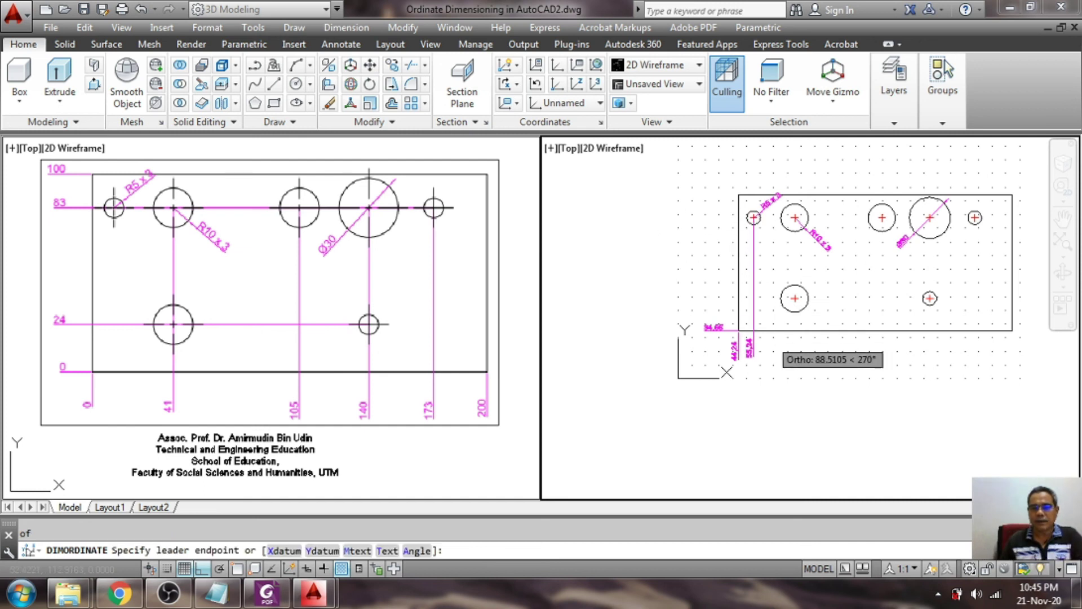
pyautogui.click(752, 336)
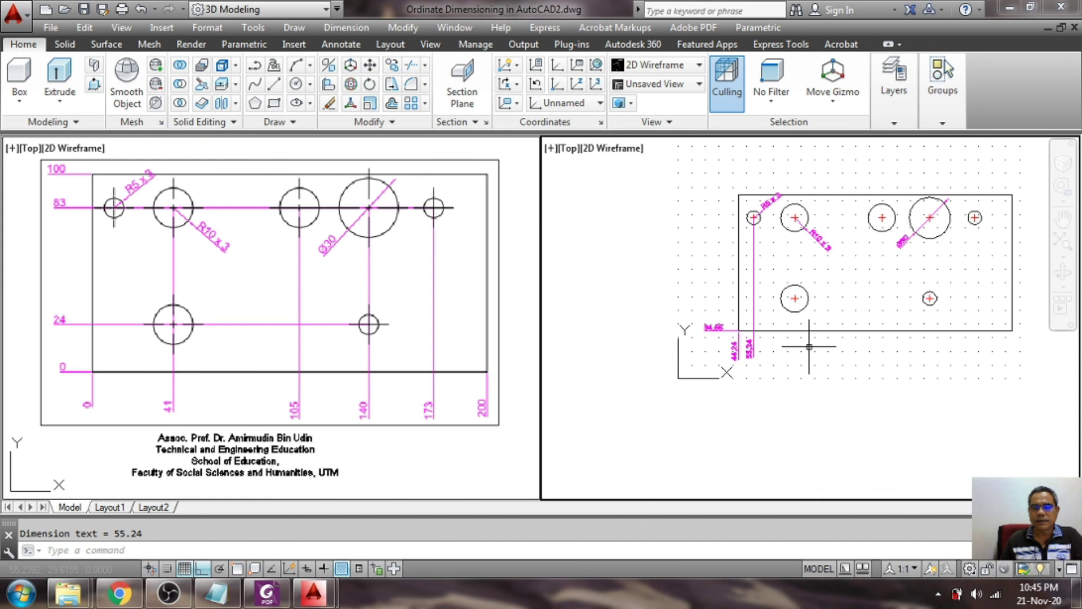
pyautogui.scroll(2, 810, 341)
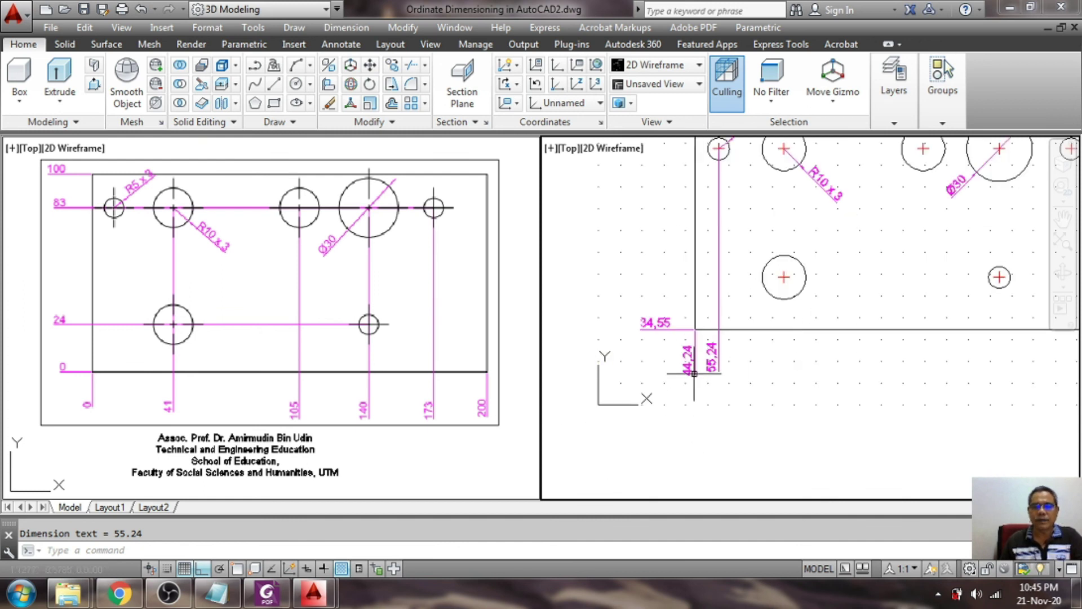
pyautogui.click(356, 27)
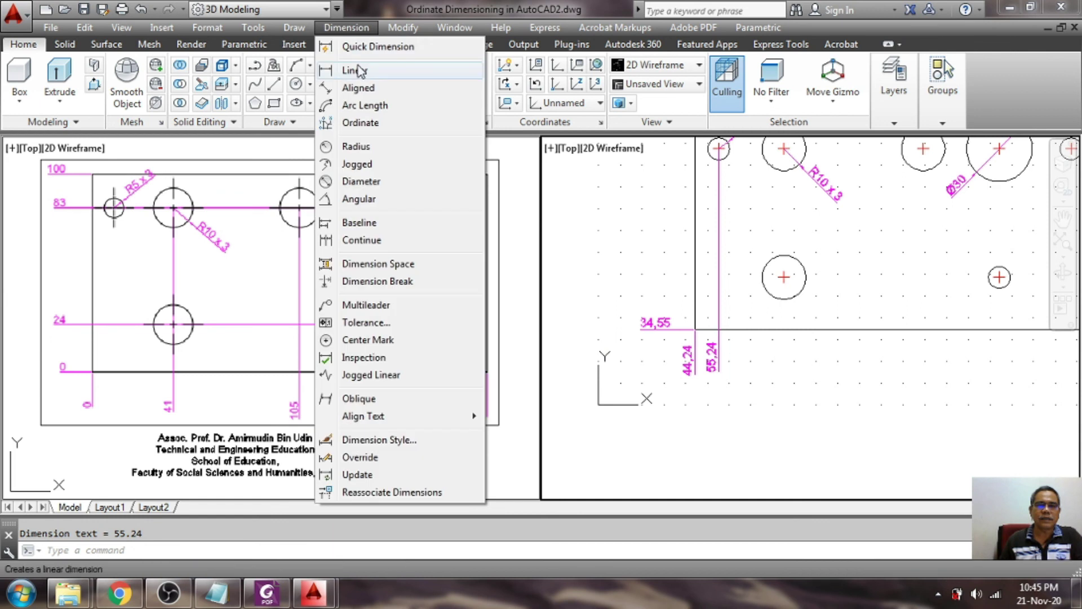
pyautogui.click(355, 70)
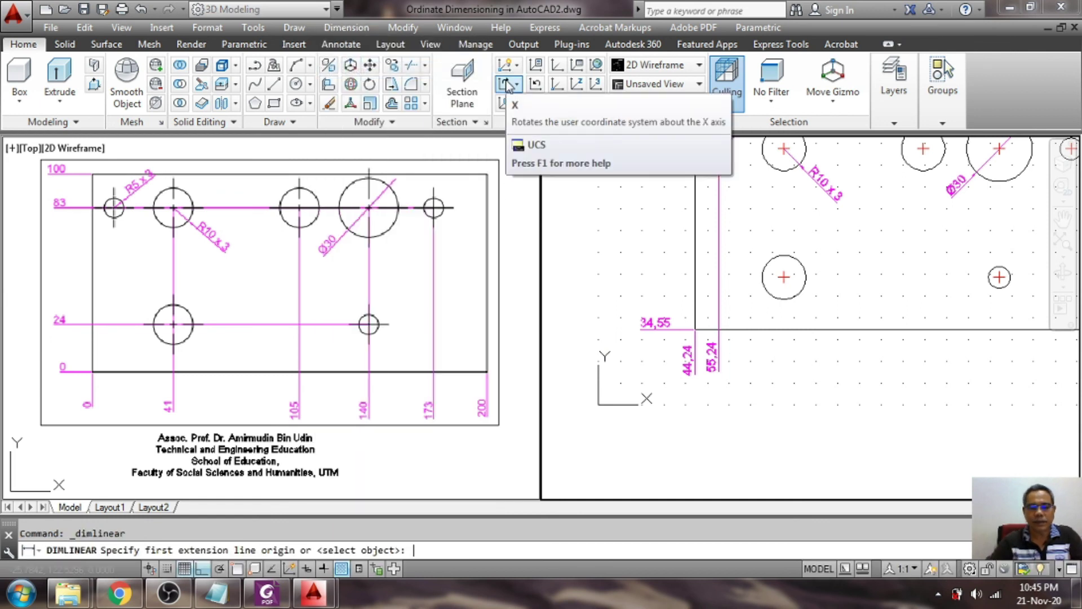
pyautogui.press('Return')
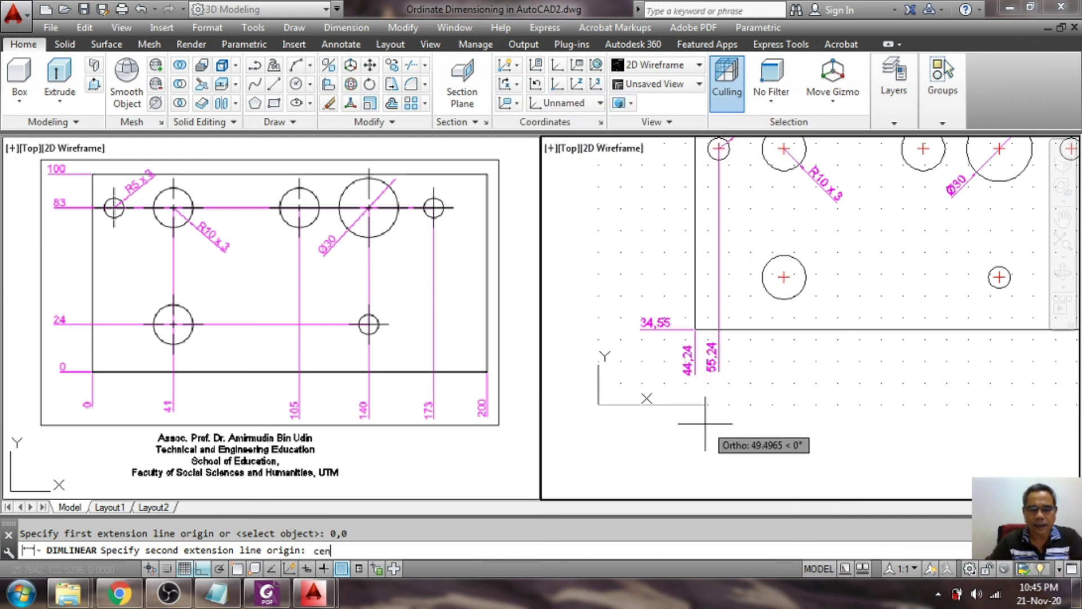
pyautogui.press('Return')
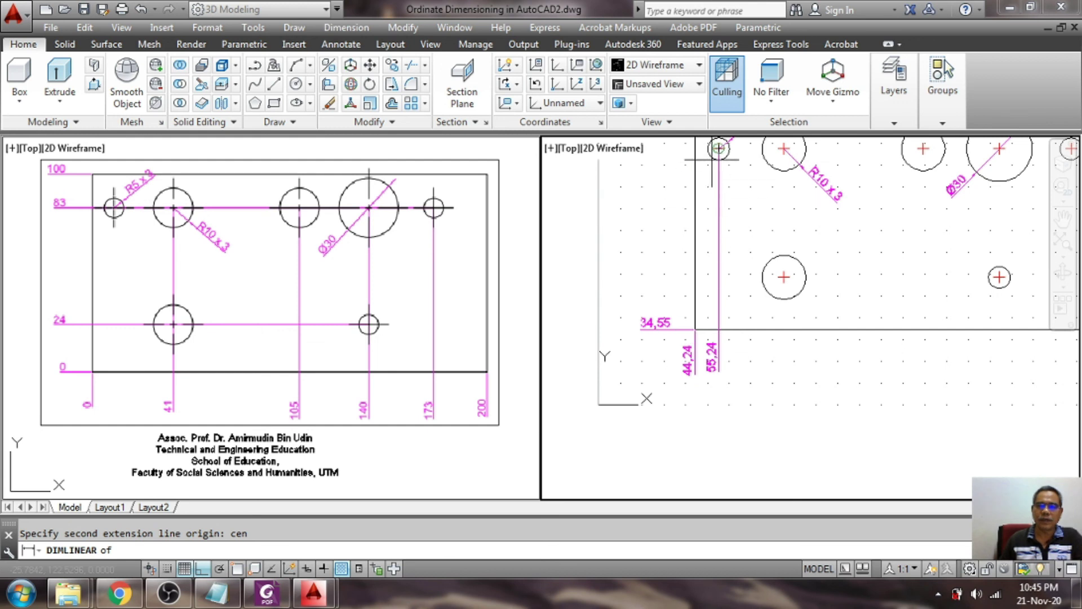
pyautogui.click(719, 150)
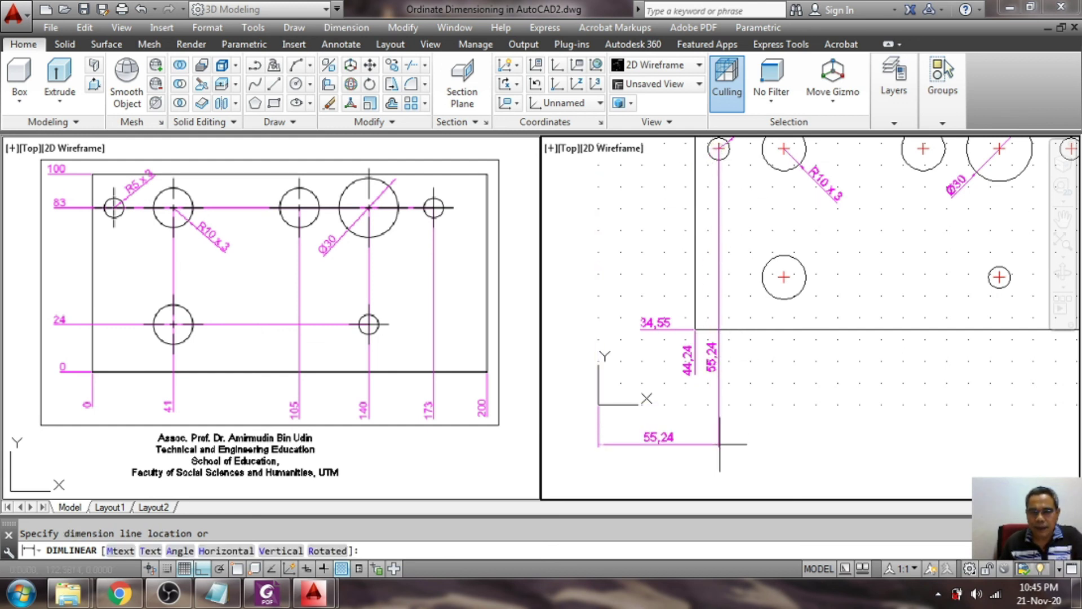
pyautogui.click(695, 427)
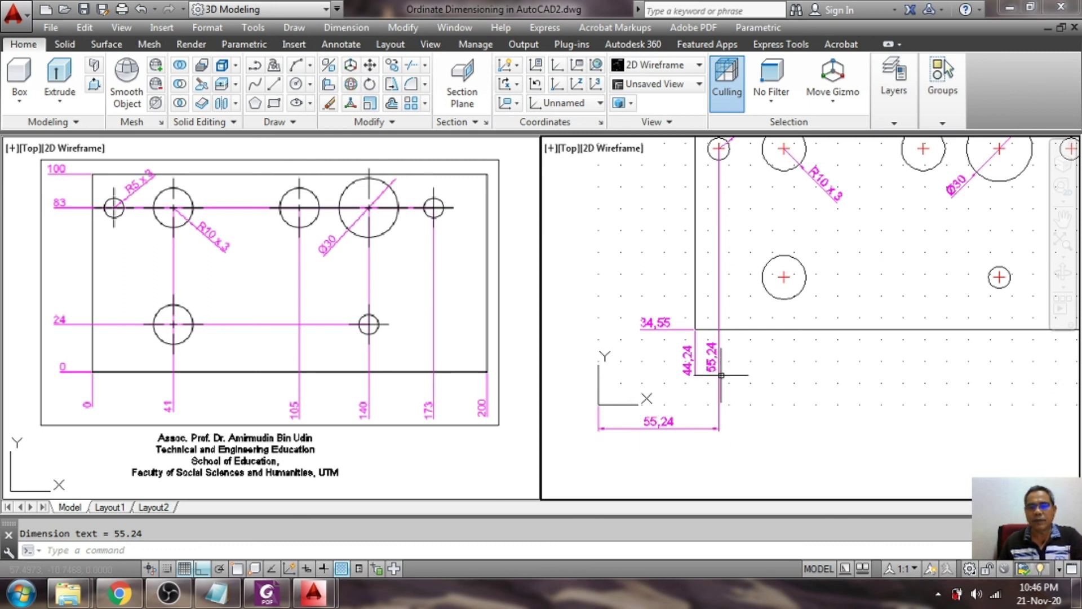
pyautogui.write('e')
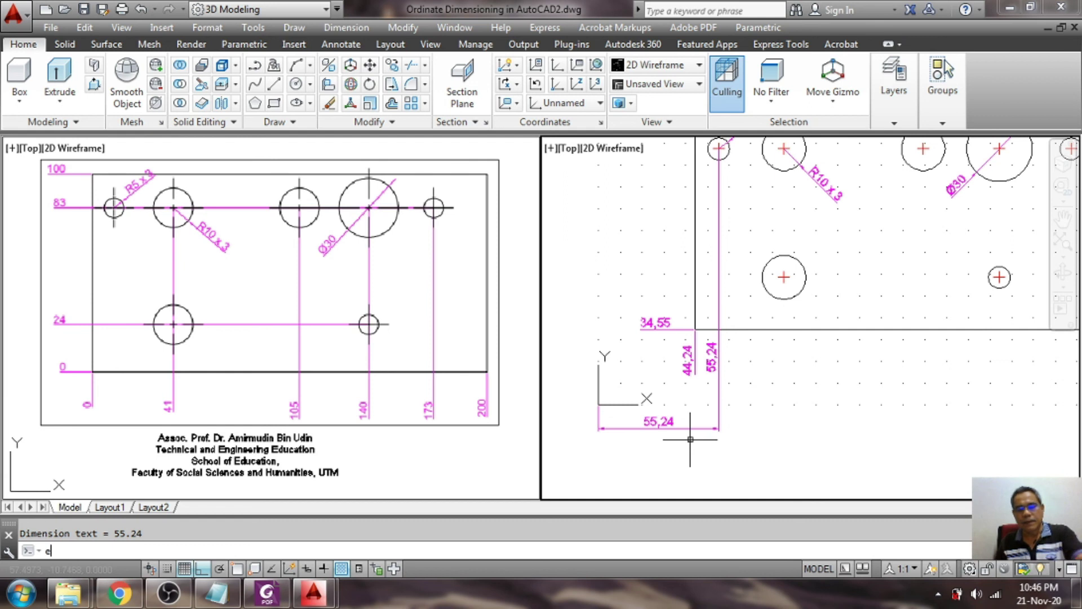
pyautogui.press('Return')
pyautogui.click(695, 431)
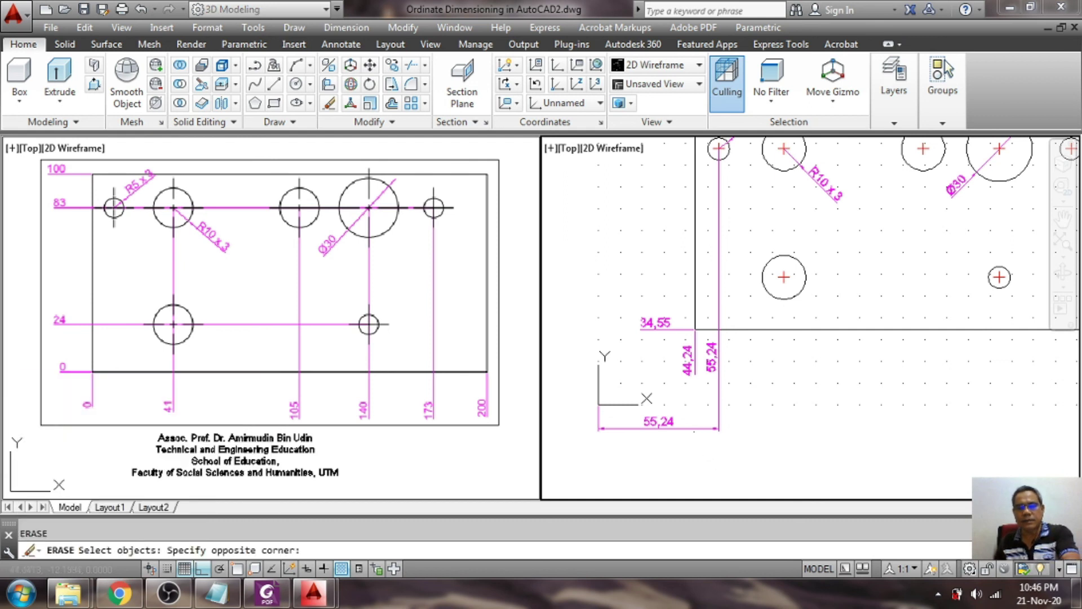
pyautogui.click(696, 429)
# - Erase the 55,24 dimension and add an 85,24 ordinate at the lower large hole's centre
pyautogui.press('Return')
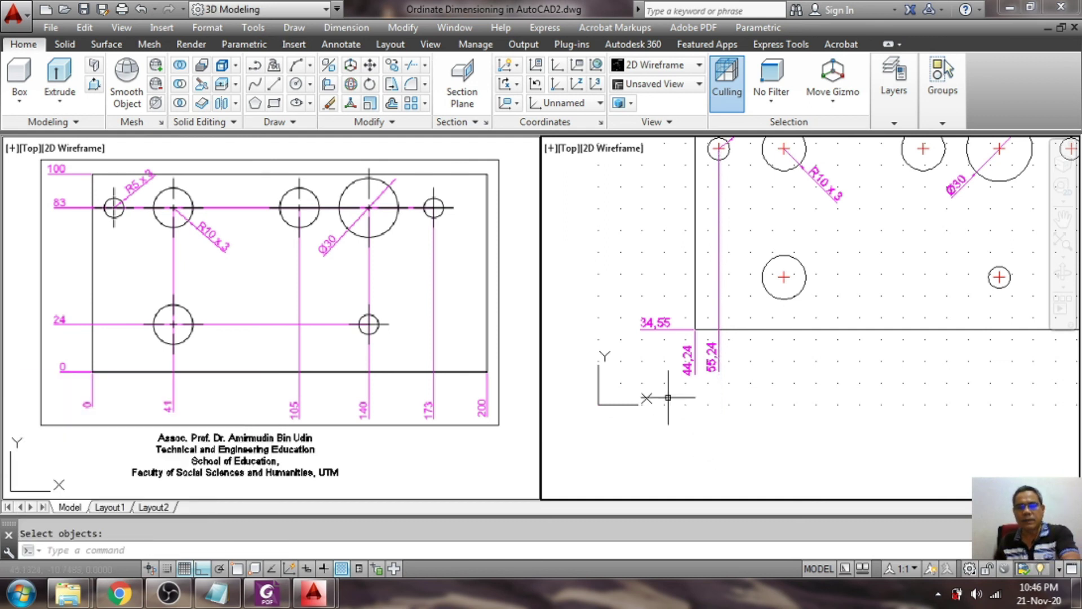
pyautogui.click(346, 27)
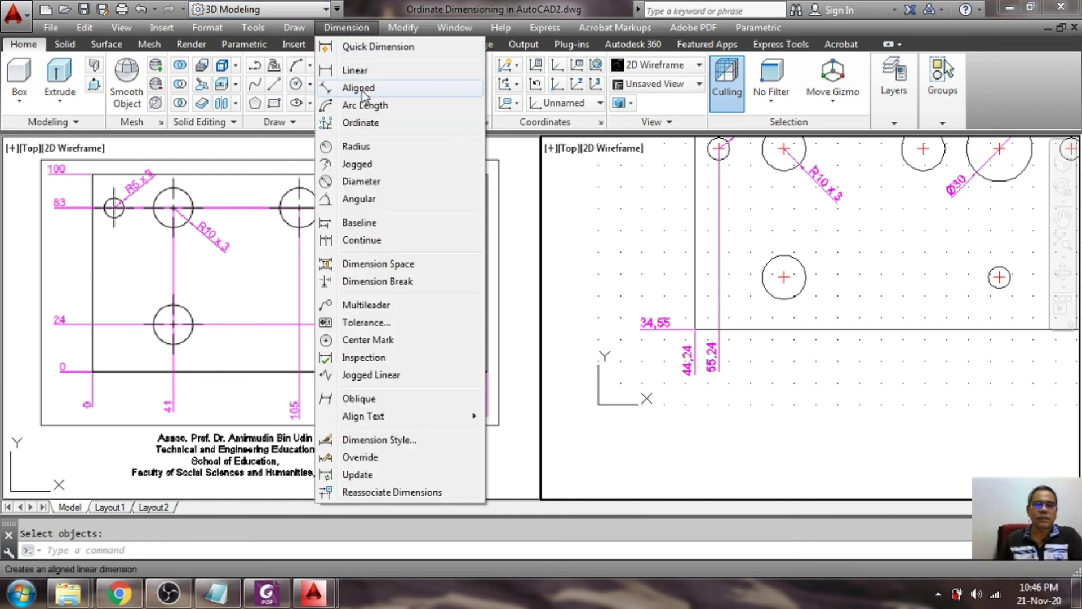
pyautogui.click(344, 121)
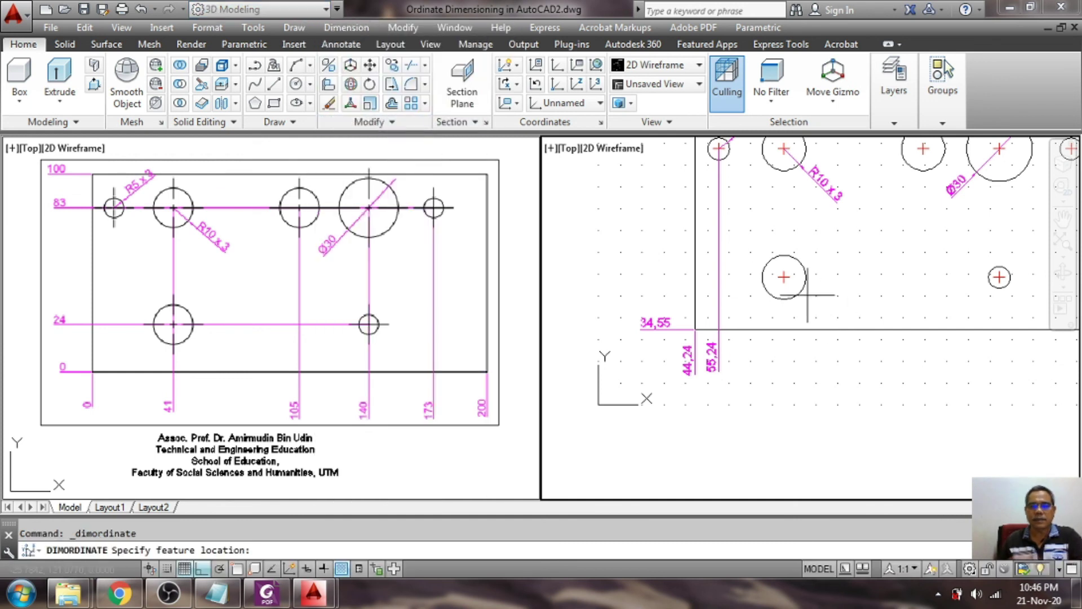
pyautogui.write('cen')
pyautogui.press('Return')
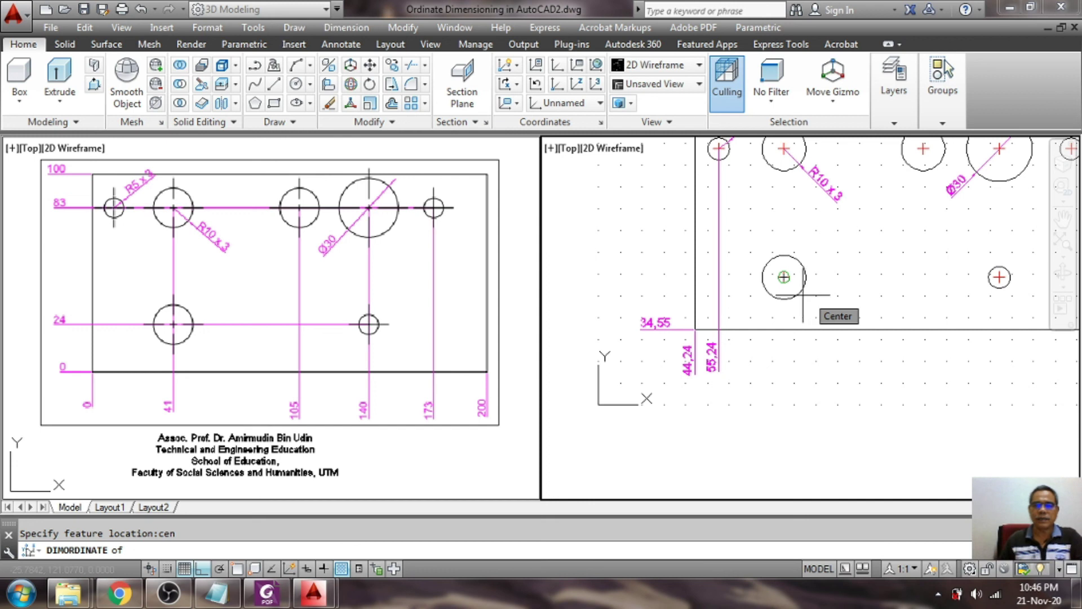
pyautogui.click(784, 277)
pyautogui.click(784, 372)
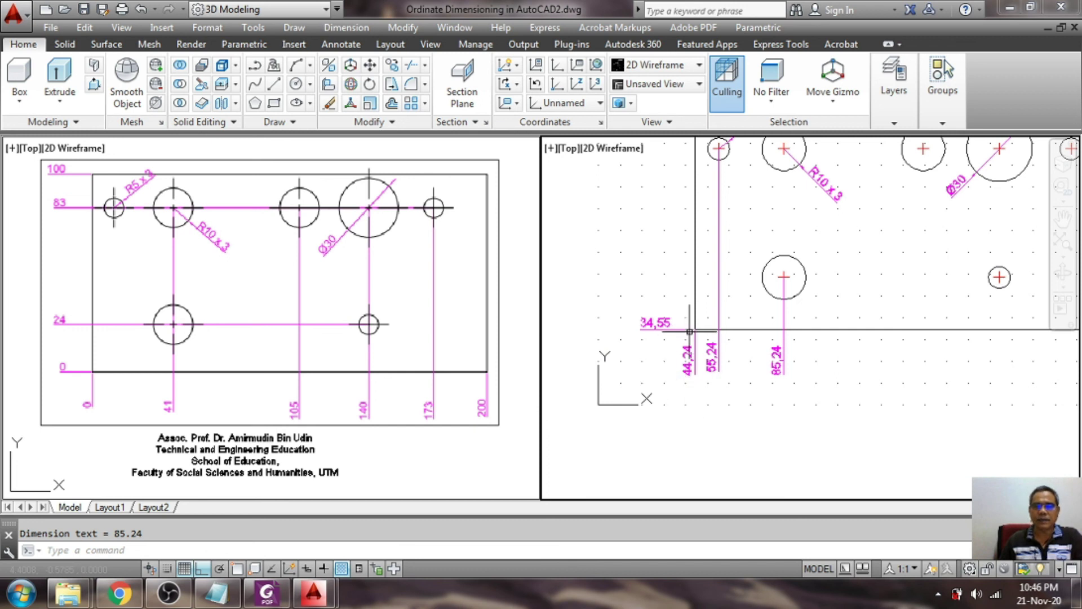
pyautogui.scroll(-2, 692, 331)
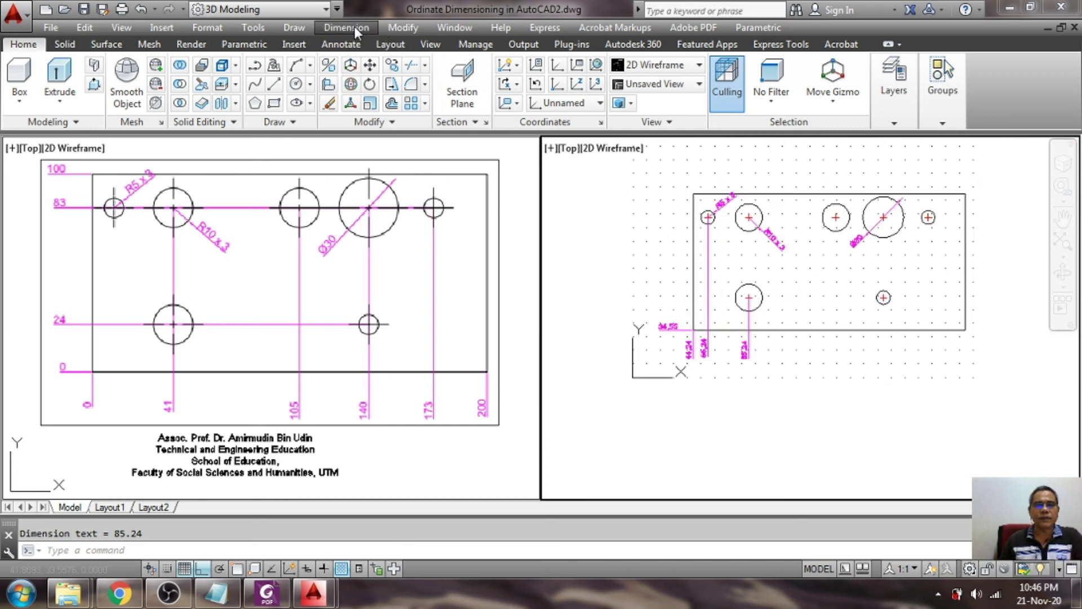
# - Add the 117,55 ordinate dimension at the small top-left hole's centre
pyautogui.click(352, 27)
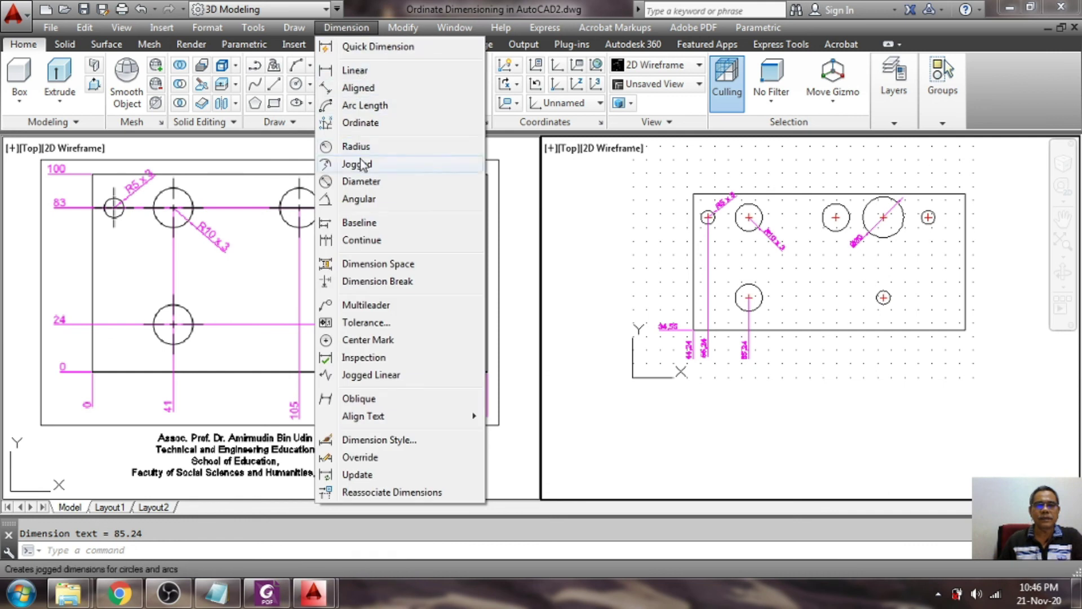
pyautogui.click(358, 122)
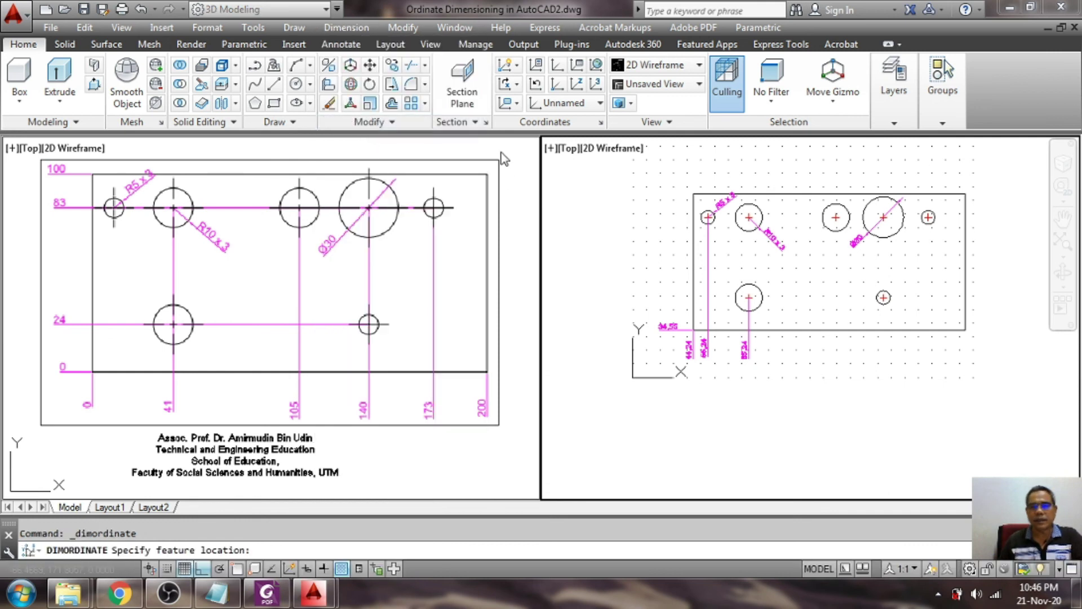
pyautogui.write('cen')
pyautogui.press('Return')
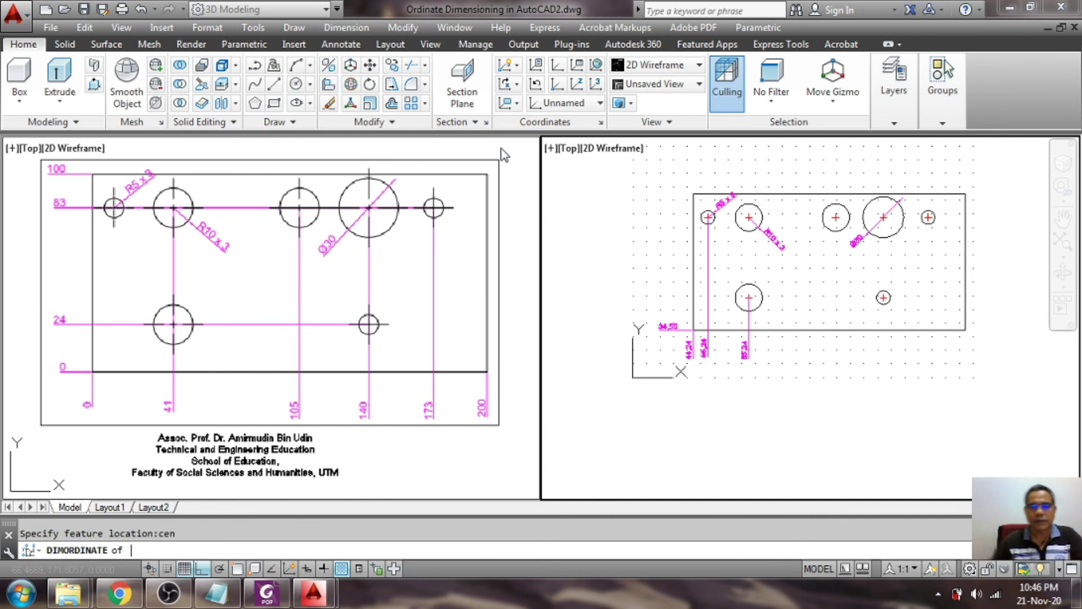
pyautogui.click(707, 217)
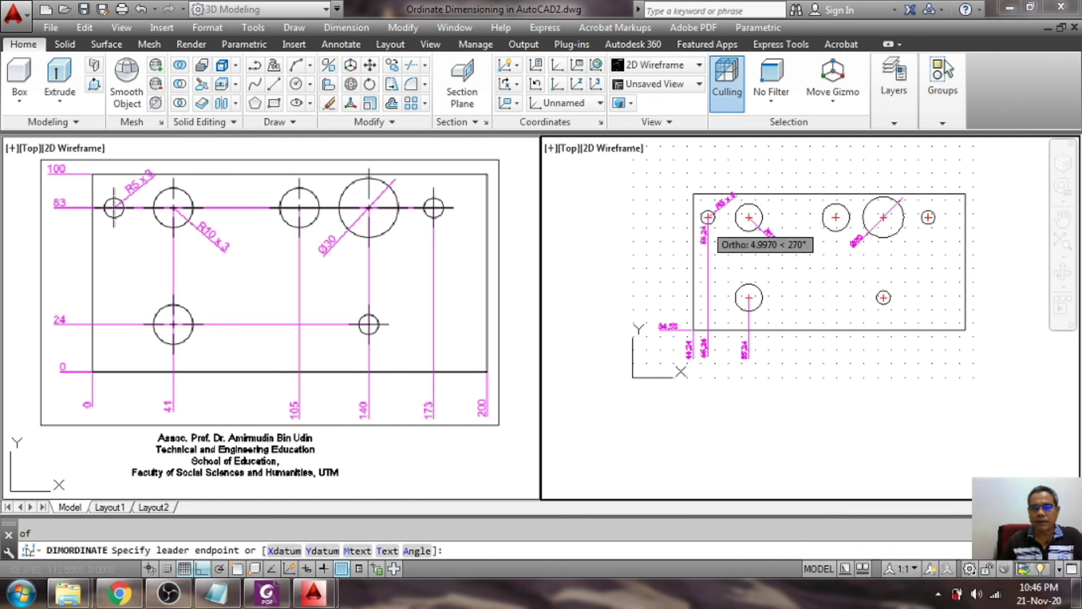
pyautogui.click(685, 214)
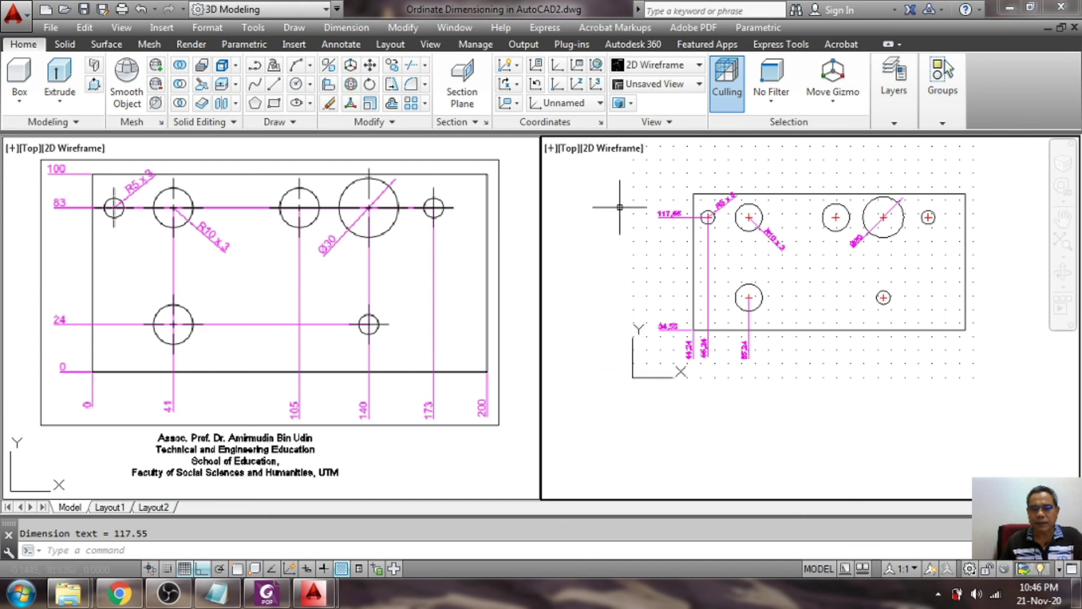
pyautogui.scroll(2, 623, 212)
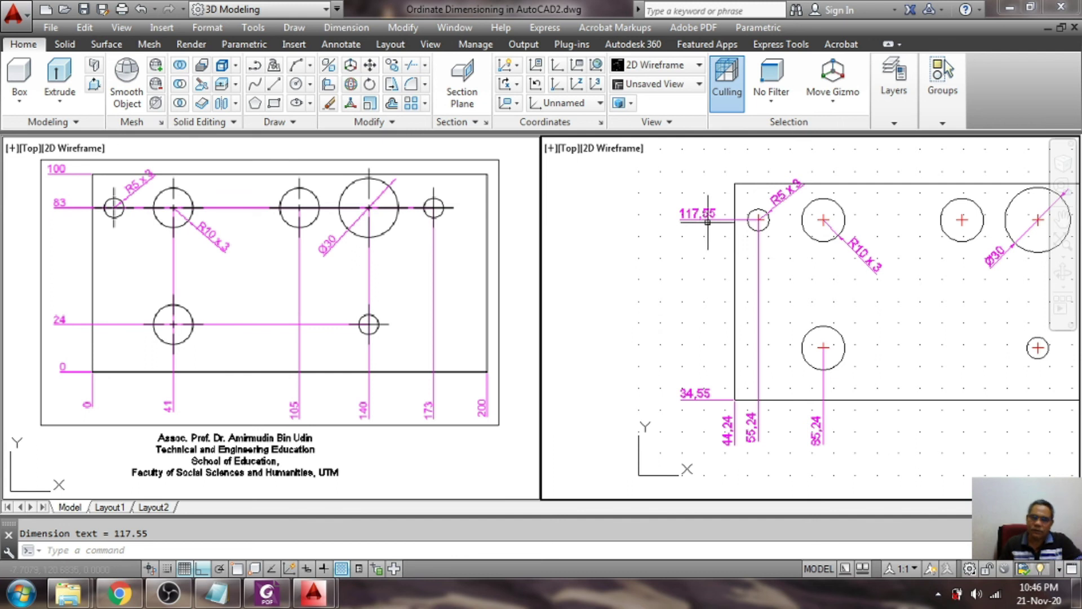
pyautogui.scroll(-1, 708, 221)
pyautogui.scroll(1, 734, 227)
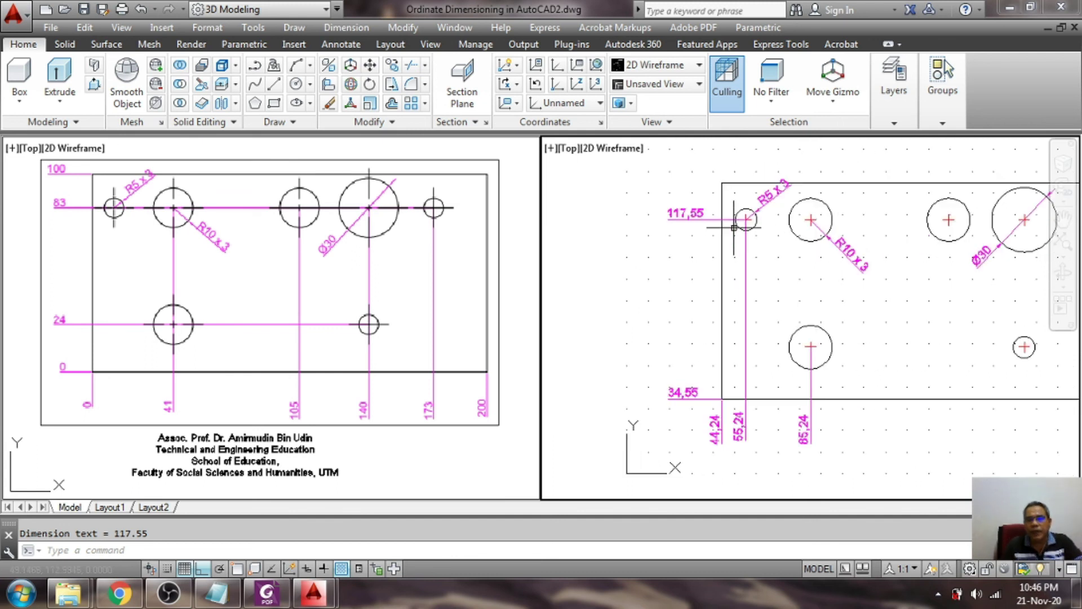
pyautogui.scroll(-2, 747, 248)
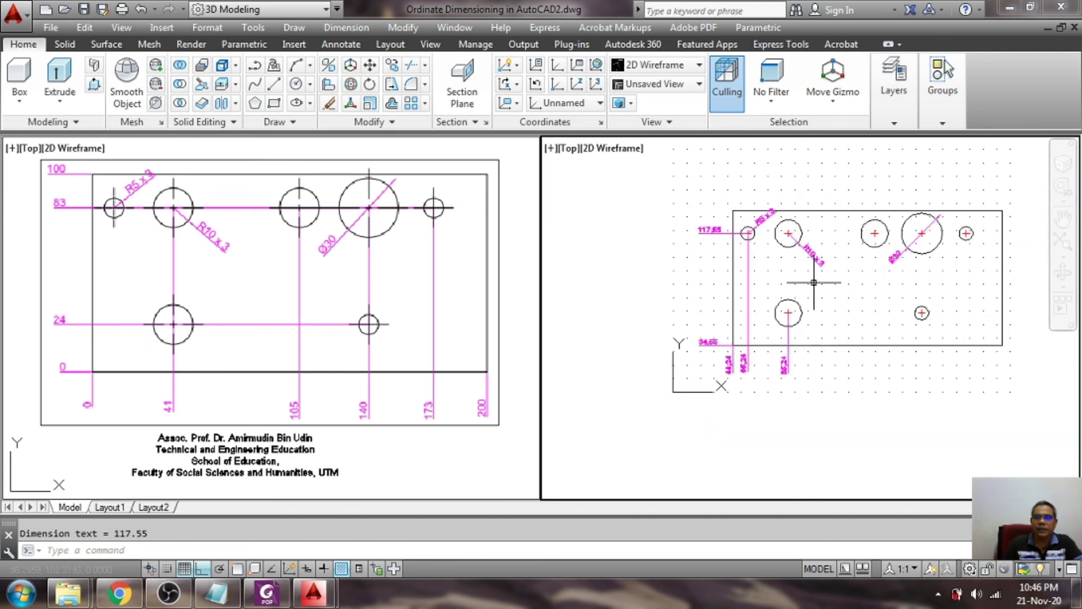